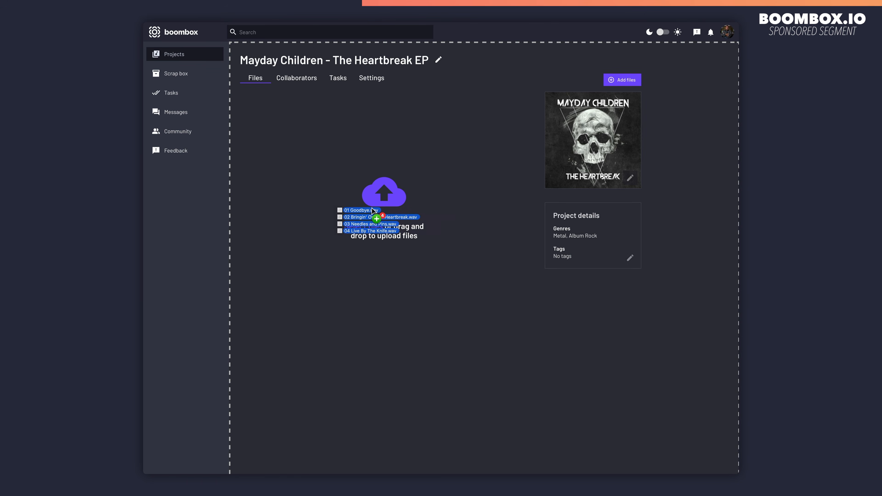
Step: Upload the four song WAV files to the Mayday Children - The Heartbreak EP project
{"action": "left_click_drag", "start_coordinate": [354, 207], "coordinate": [394, 269]}
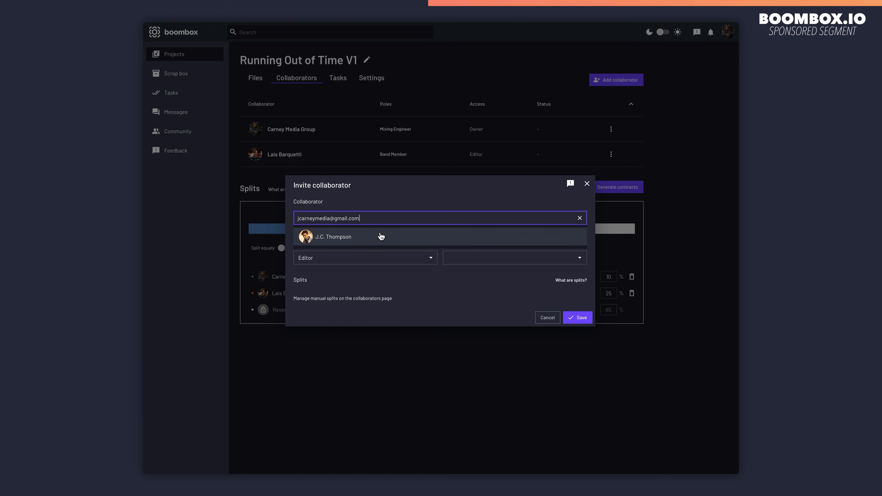
Step: Invite the suggested collaborator to Running Out of Time V1 with Editor access and the Producer role
{"action": "left_click", "coordinate": [381, 235]}
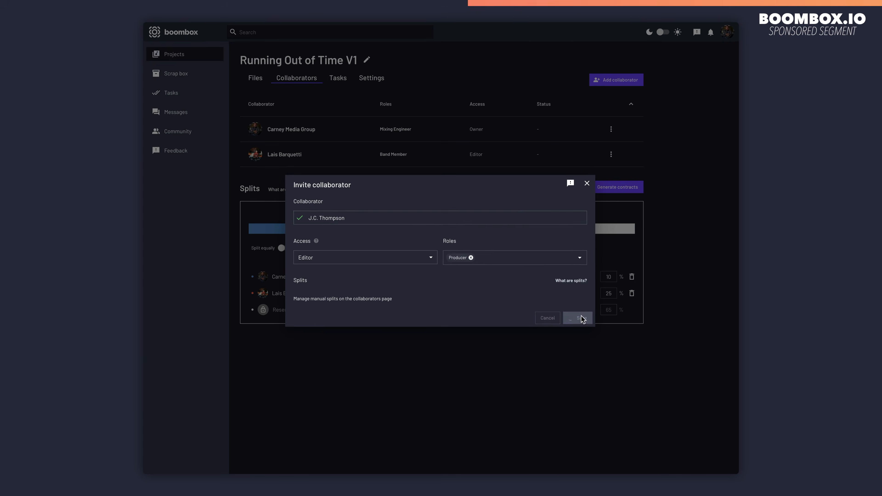
{"action": "left_click", "coordinate": [578, 317]}
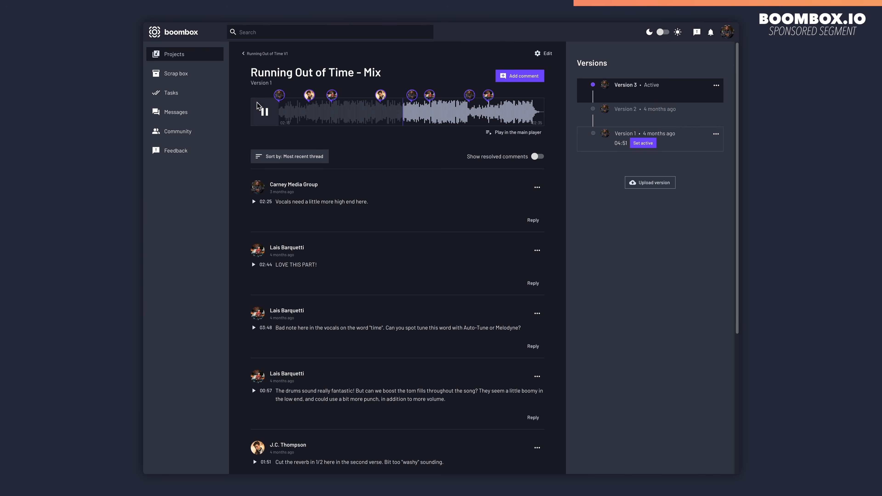
{"action": "scroll", "coordinate": [381, 99], "scroll_direction": "down", "scroll_amount": 6}
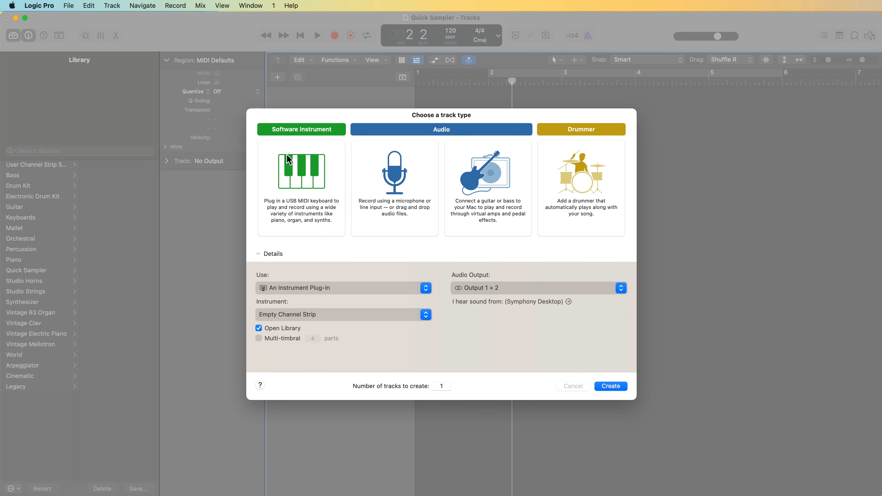
Step: Create a software instrument track, enlarge its height, and load stereo Quick Sampler (Single Sample) as its instrument
{"action": "left_click", "coordinate": [611, 387]}
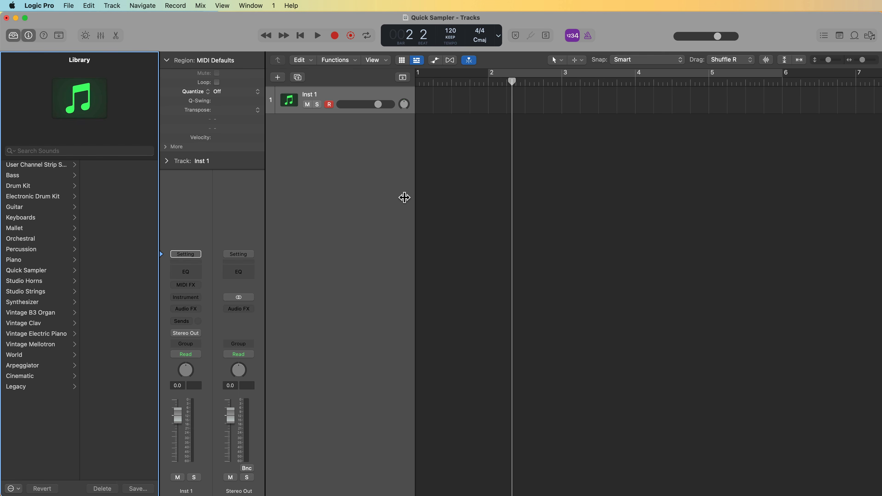
{"action": "left_click_drag", "start_coordinate": [386, 110], "coordinate": [380, 236]}
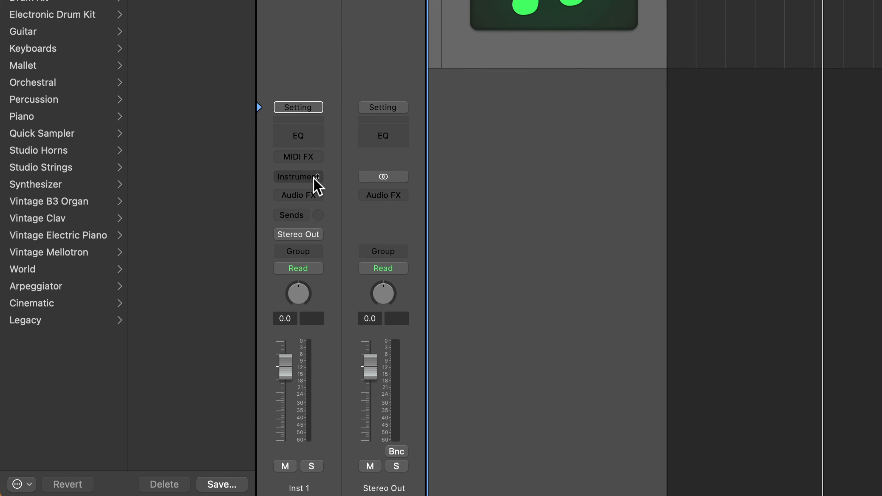
{"action": "left_click", "coordinate": [317, 177]}
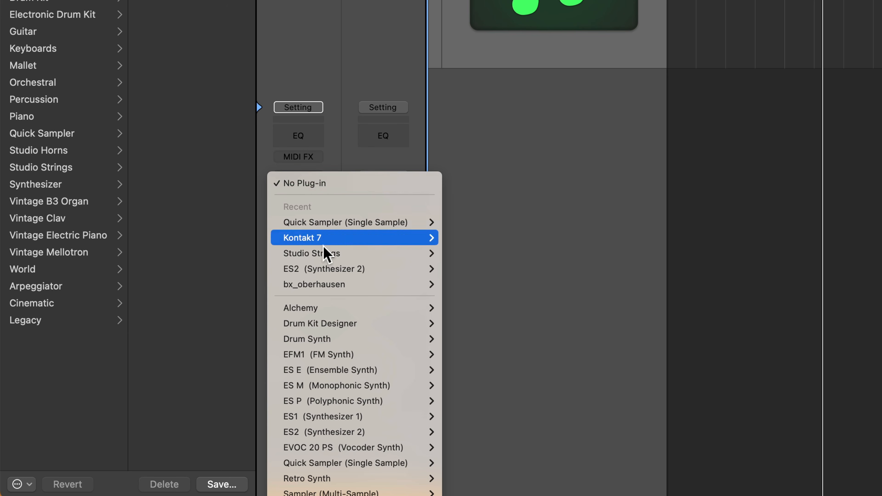
{"action": "mouse_move", "coordinate": [394, 467]}
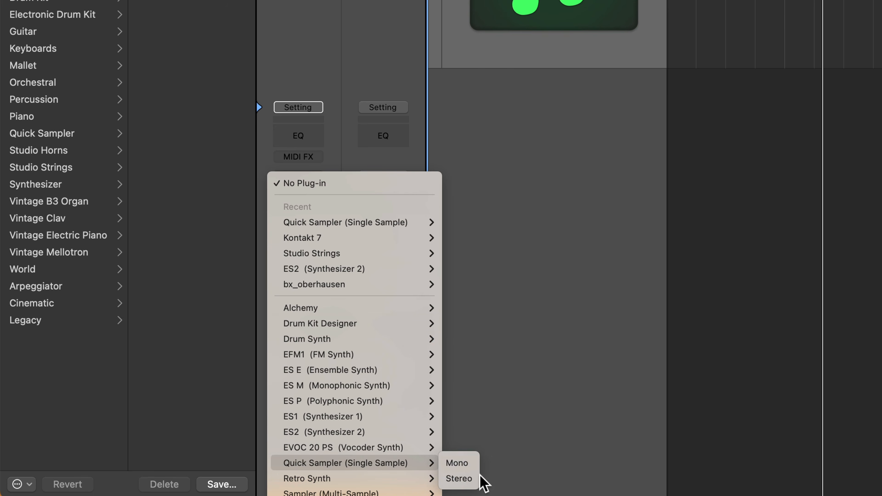
{"action": "left_click", "coordinate": [463, 478]}
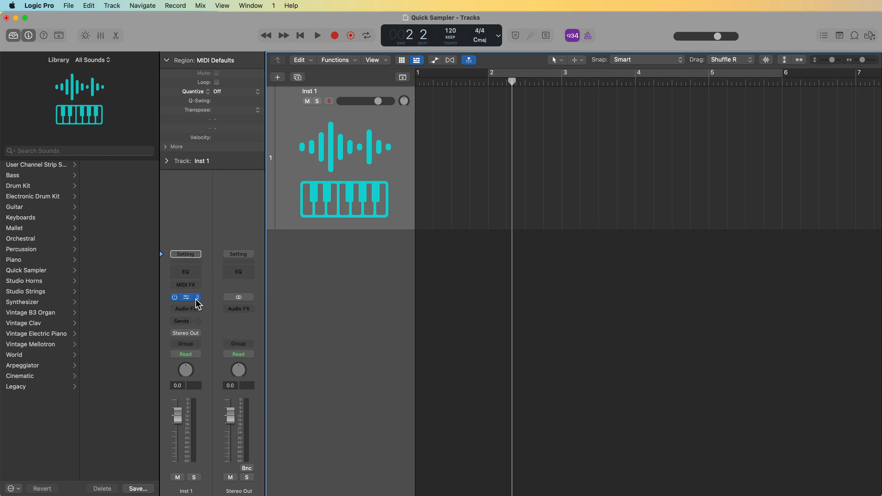
Step: Hide the Library and reposition the Quick Sampler window over the tracks area
{"action": "left_click", "coordinate": [208, 276]}
{"action": "left_click_drag", "start_coordinate": [577, 146], "coordinate": [658, 191]}
{"action": "left_click", "coordinate": [14, 35]}
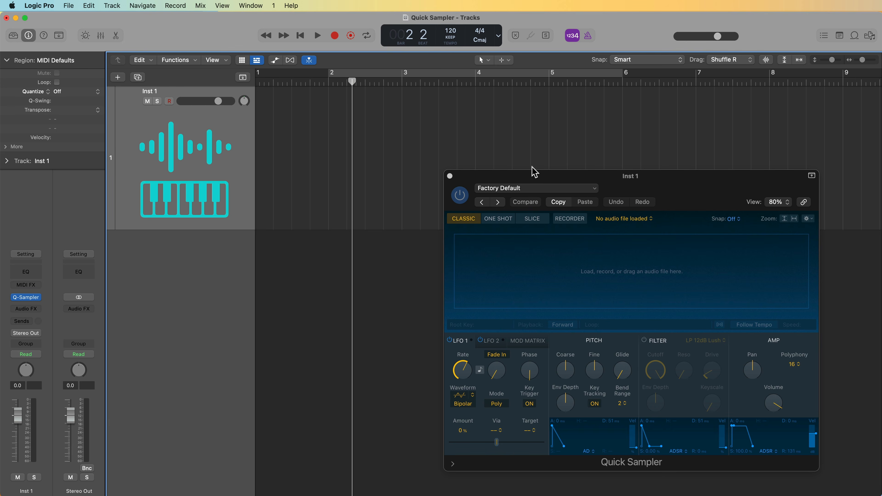
{"action": "left_click_drag", "start_coordinate": [540, 177], "coordinate": [374, 112]}
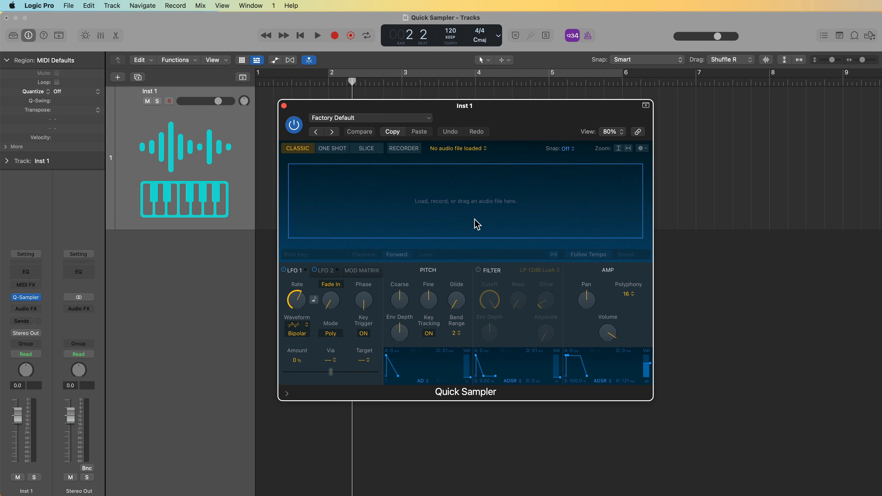
Step: Switch to Splice and audition the ROBOTAKI one-shot electro kick in the kick search results
{"action": "key", "text": "super+Tab"}
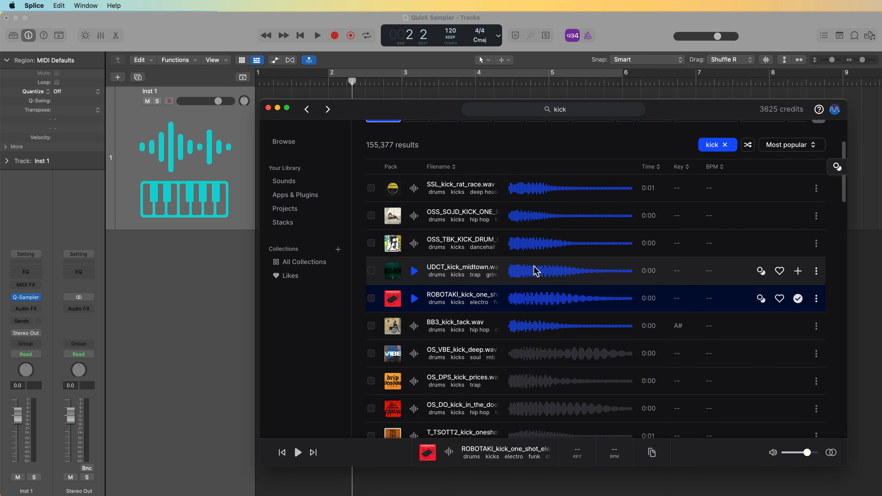
{"action": "scroll", "coordinate": [537, 271], "scroll_direction": "up", "scroll_amount": 3}
{"action": "scroll", "coordinate": [537, 270], "scroll_direction": "down", "scroll_amount": 3}
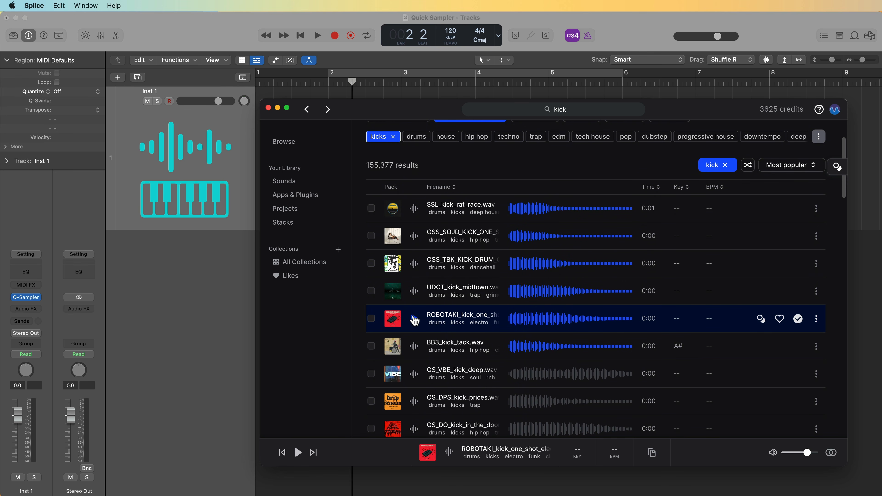
{"action": "left_click", "coordinate": [414, 320]}
Step: Load the ROBOTAKI one-shot electro kick from Splice into the empty Quick Sampler on the Inst 1 track
{"action": "left_click_drag", "start_coordinate": [427, 111], "coordinate": [727, 111]}
{"action": "left_click_drag", "start_coordinate": [520, 112], "coordinate": [366, 114]}
{"action": "left_click_drag", "start_coordinate": [694, 320], "coordinate": [265, 224]}
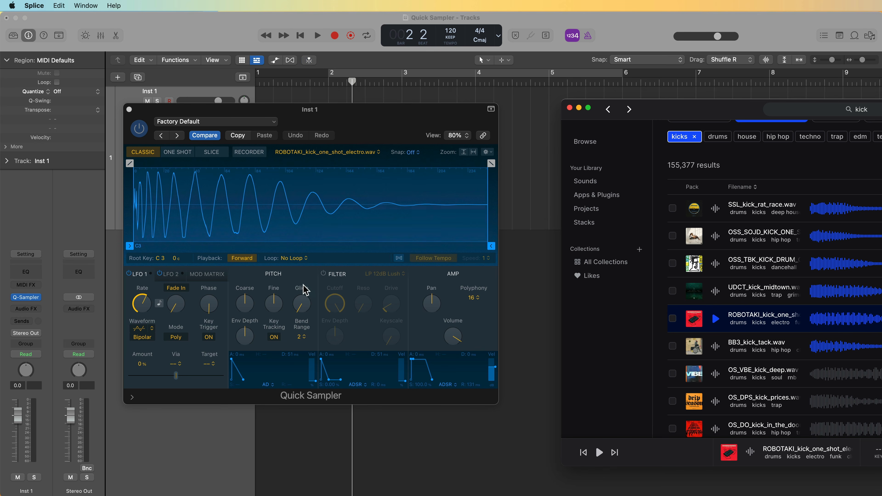
Step: Add the ROBOTAKI kick from Splice as a new audio track in Logic Pro and return the playhead to the project start
{"action": "left_click_drag", "start_coordinate": [693, 318], "coordinate": [236, 325]}
{"action": "left_click", "coordinate": [354, 357]}
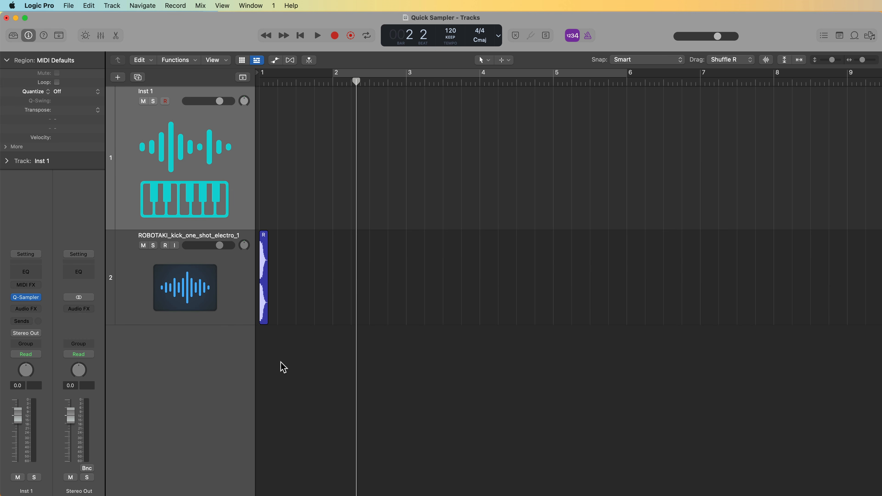
{"action": "key", "text": "super+Right"}
{"action": "key", "text": "super+Right"}
{"action": "key", "text": "super+Right"}
{"action": "key", "text": "super+Right"}
{"action": "key", "text": "Return"}
{"action": "key", "text": "super+Right"}
{"action": "key", "text": "super+Right"}
{"action": "key", "text": "super+Right"}
{"action": "key", "text": "super+Right"}
{"action": "key", "text": "super+Right"}
{"action": "key", "text": "super+Right"}
{"action": "key", "text": "super+Right"}
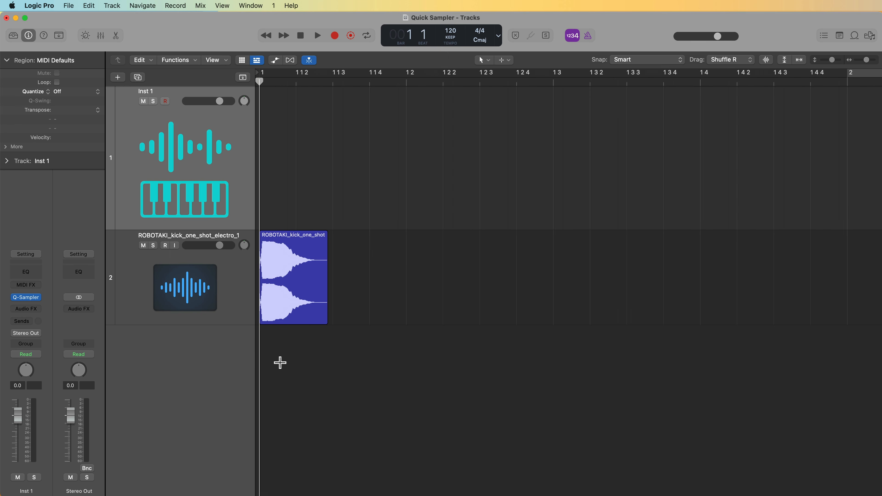
Step: Recall the default setting of Quick Sampler on Inst 1 and load the kick audio region from the timeline into it
{"action": "left_click", "coordinate": [26, 298]}
{"action": "left_click_drag", "start_coordinate": [377, 119], "coordinate": [712, 146]}
{"action": "left_click", "coordinate": [585, 148]}
{"action": "left_click", "coordinate": [574, 318]}
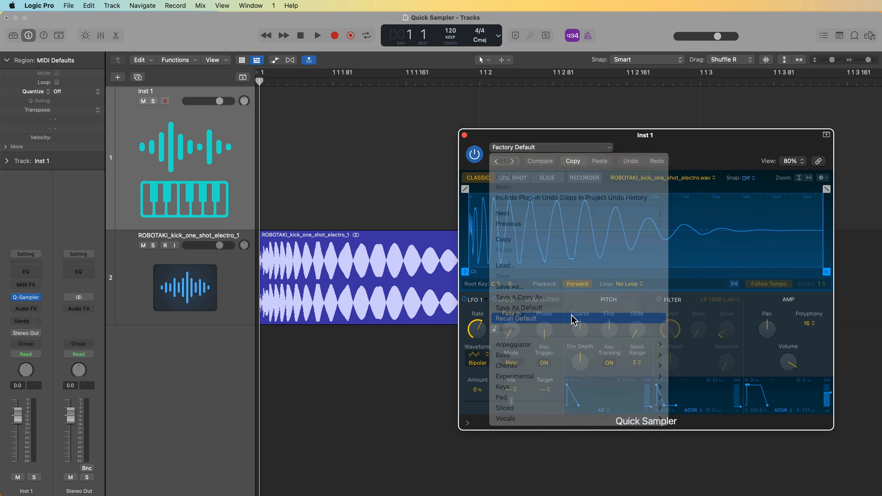
{"action": "left_click_drag", "start_coordinate": [293, 259], "coordinate": [575, 221]}
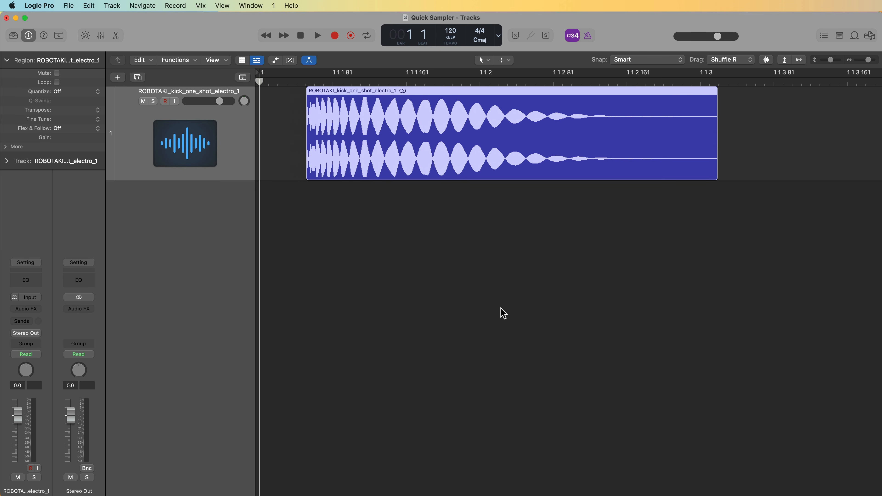
Step: Create a new Quick Sampler (Optimized) instrument track from the kick audio region
{"action": "left_click_drag", "start_coordinate": [361, 137], "coordinate": [211, 209]}
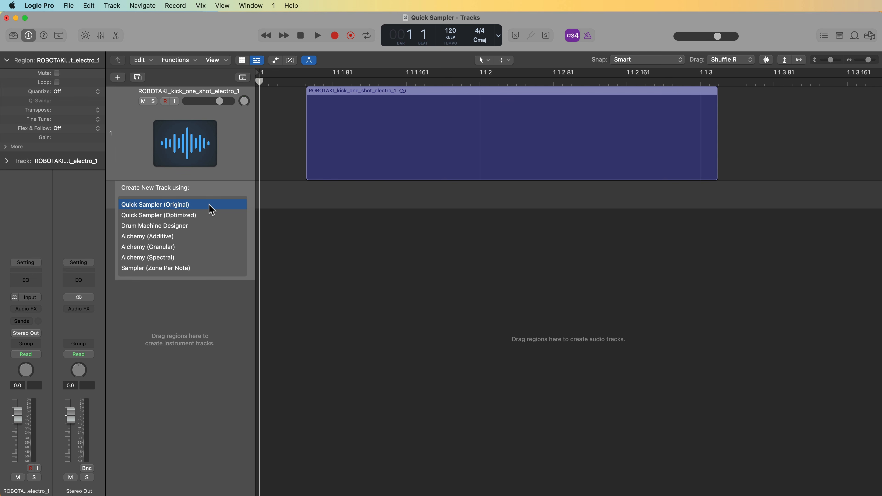
{"action": "left_click_drag", "start_coordinate": [212, 210], "coordinate": [211, 217]}
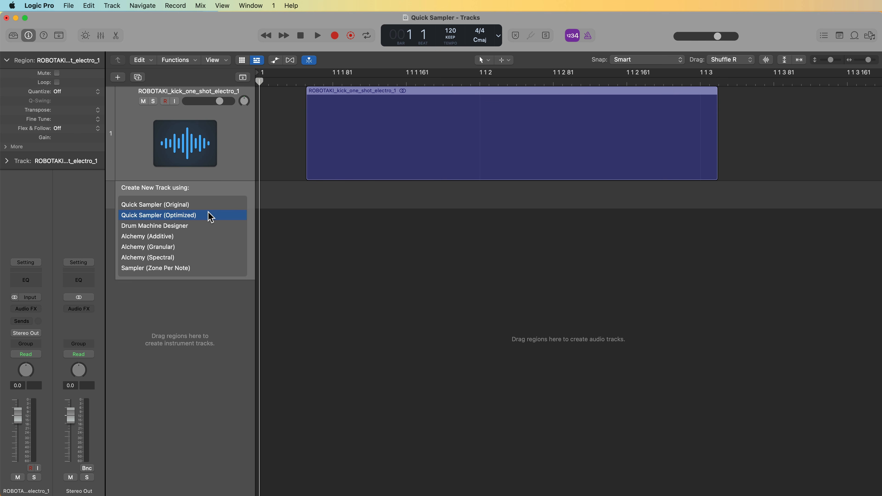
{"action": "left_click_drag", "start_coordinate": [211, 217], "coordinate": [199, 322]}
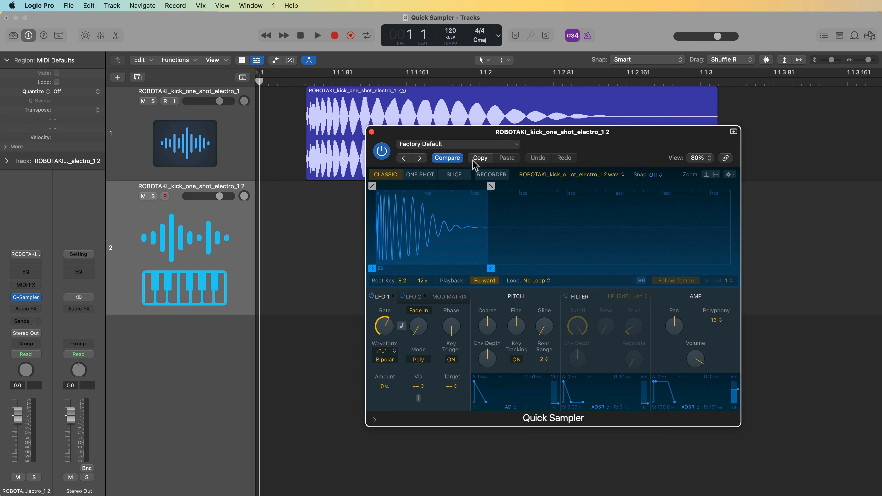
Step: Recall the default setting in the new track's Quick Sampler and load the kick region into it with the Original option
{"action": "left_click", "coordinate": [475, 144]}
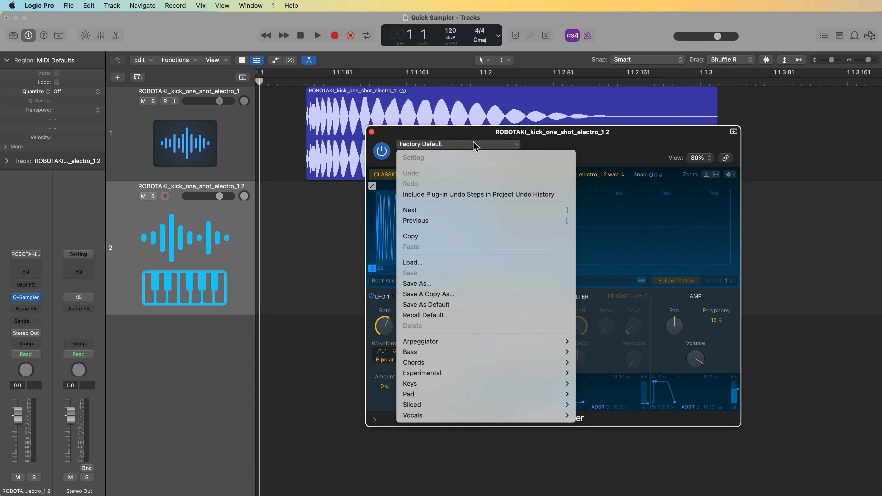
{"action": "left_click", "coordinate": [468, 315]}
{"action": "left_click_drag", "start_coordinate": [533, 139], "coordinate": [626, 161]}
{"action": "left_click_drag", "start_coordinate": [365, 128], "coordinate": [510, 245]}
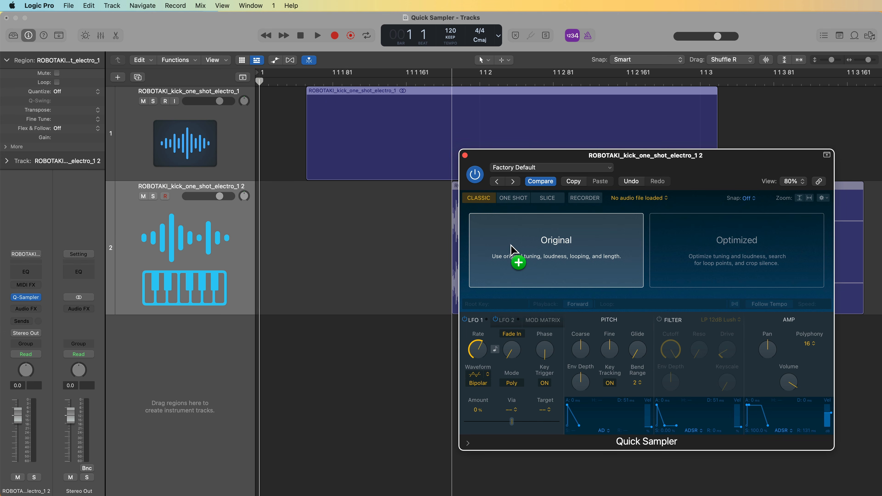
{"action": "left_click_drag", "start_coordinate": [510, 250], "coordinate": [509, 271]}
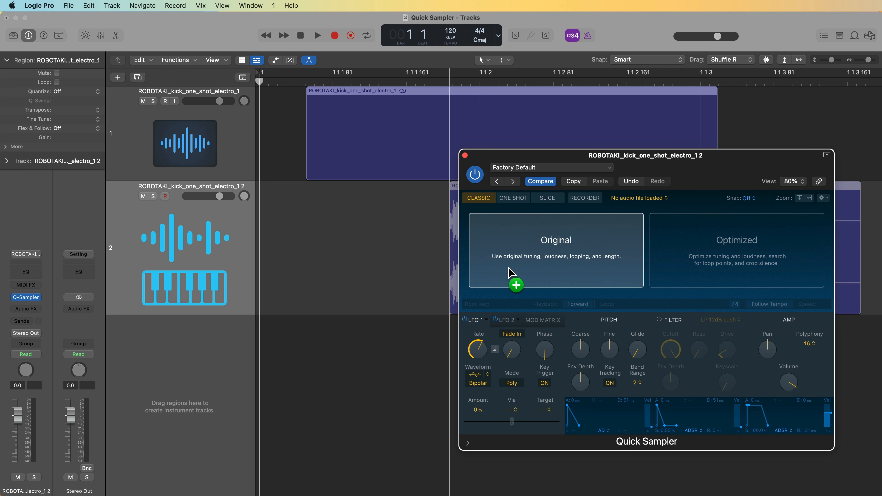
{"action": "left_click_drag", "start_coordinate": [508, 269], "coordinate": [508, 269]}
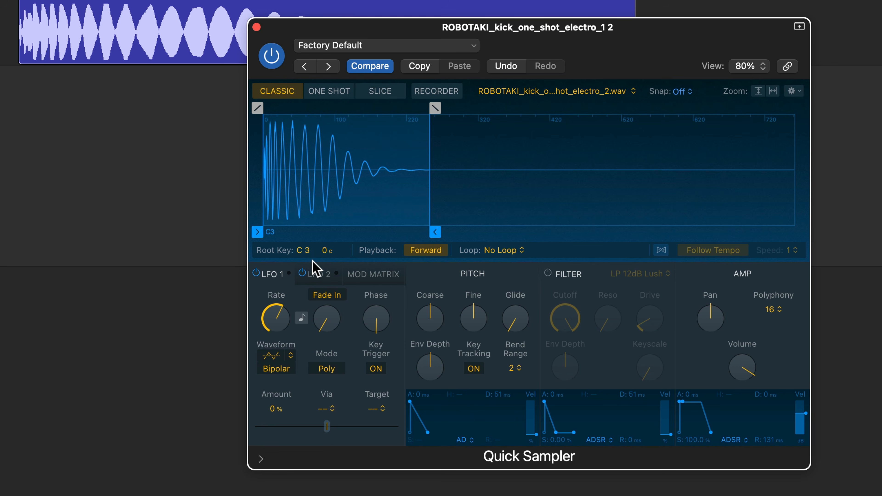
Step: Set the sample's root key to C1 in Quick Sampler
{"action": "type", "text": "c1"}
{"action": "key", "text": "Return"}
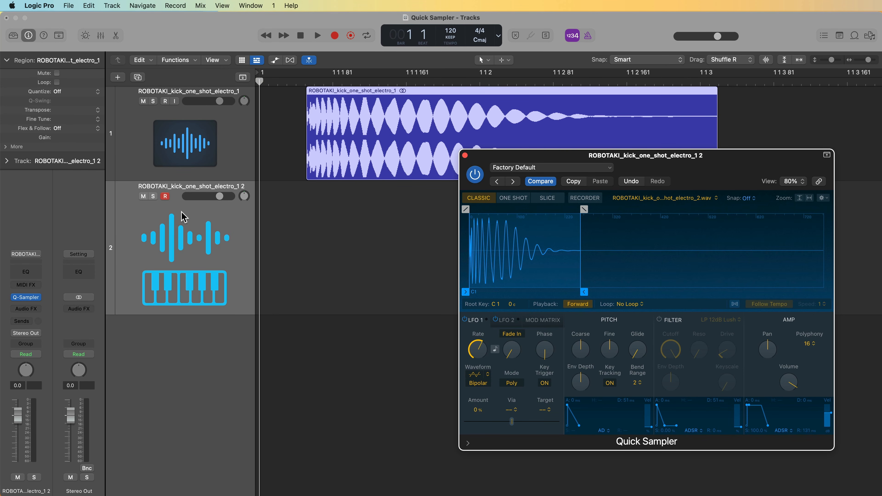
Step: Delete the kick audio track, keeping only the Quick Sampler track
{"action": "left_click", "coordinate": [190, 129]}
{"action": "key", "text": "super+BackSpace"}
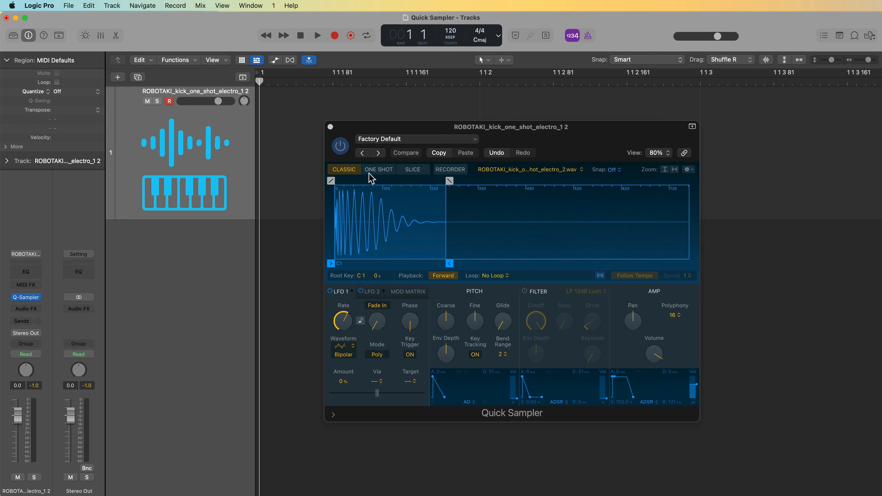
Step: Compare Quick Sampler's Slice, Classic and One Shot modes with the kick, and leave it in One Shot mode
{"action": "left_click", "coordinate": [378, 172]}
{"action": "left_click", "coordinate": [411, 171]}
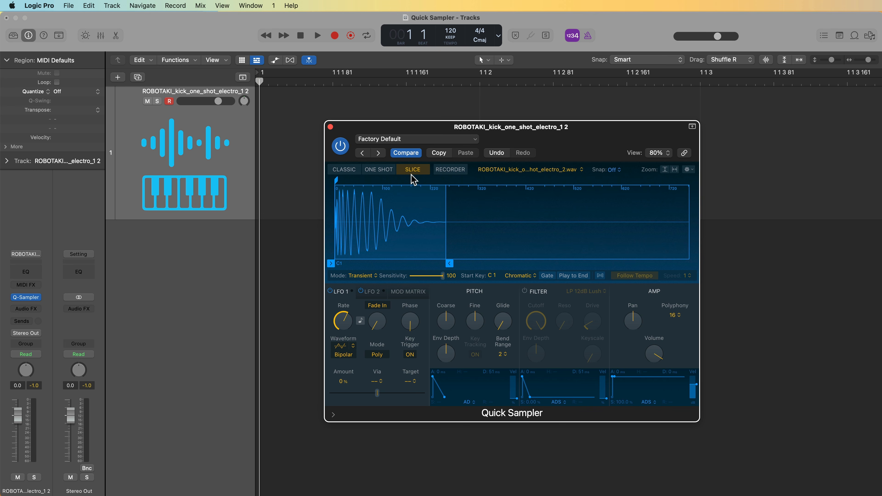
{"action": "left_click", "coordinate": [354, 171]}
{"action": "left_click", "coordinate": [379, 172]}
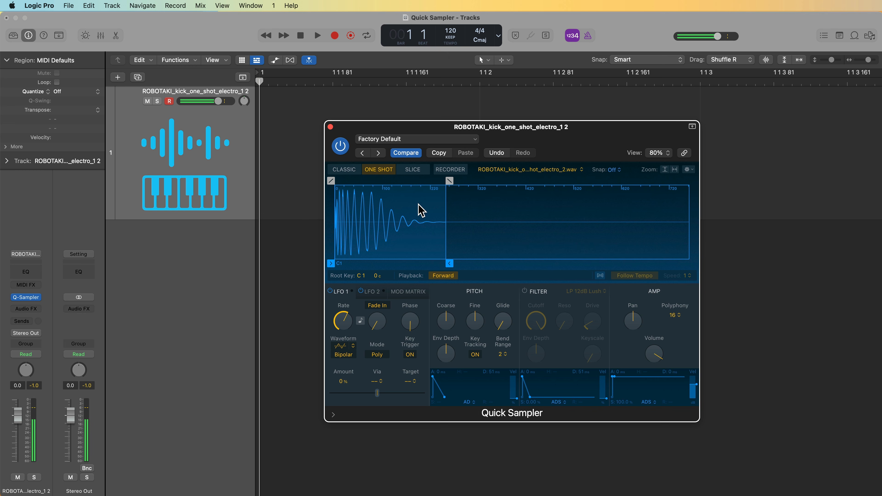
{"action": "left_click", "coordinate": [353, 170]}
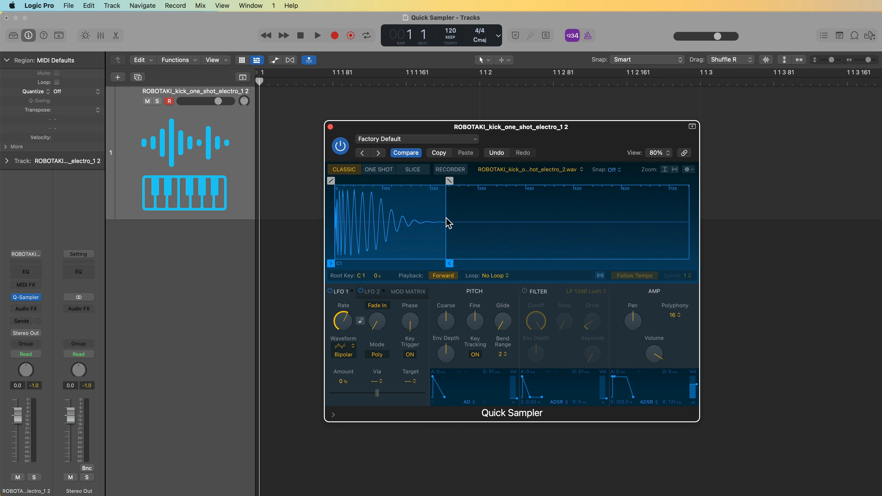
{"action": "left_click", "coordinate": [380, 170]}
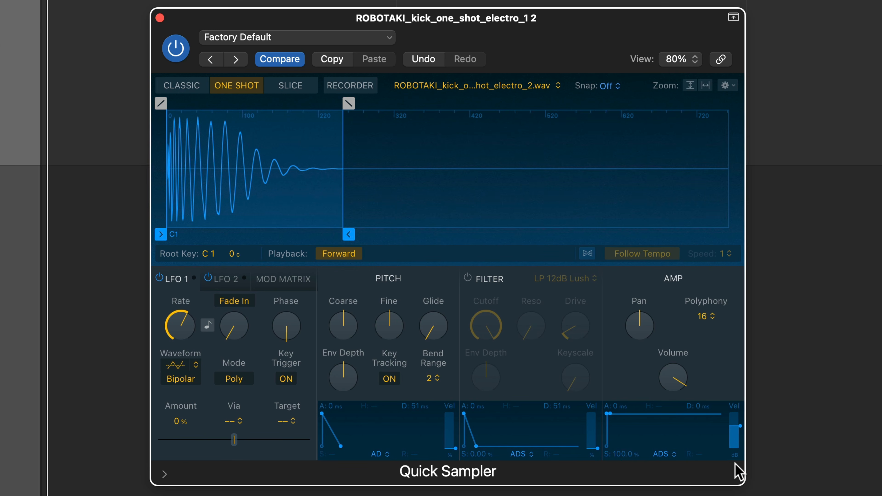
Step: Lower the velocity sensitivity of Quick Sampler's amp envelope to a small amount and fine-tune the amp volume
{"action": "mouse_move", "coordinate": [738, 436]}
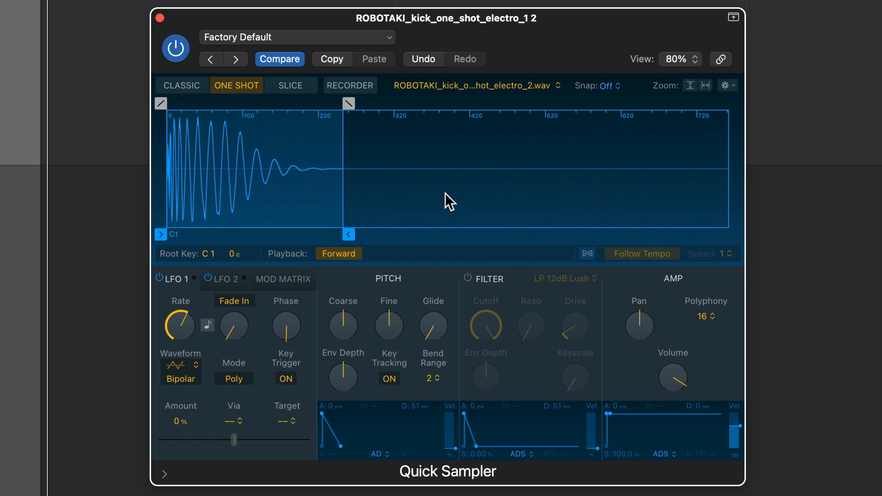
{"action": "mouse_move", "coordinate": [693, 395]}
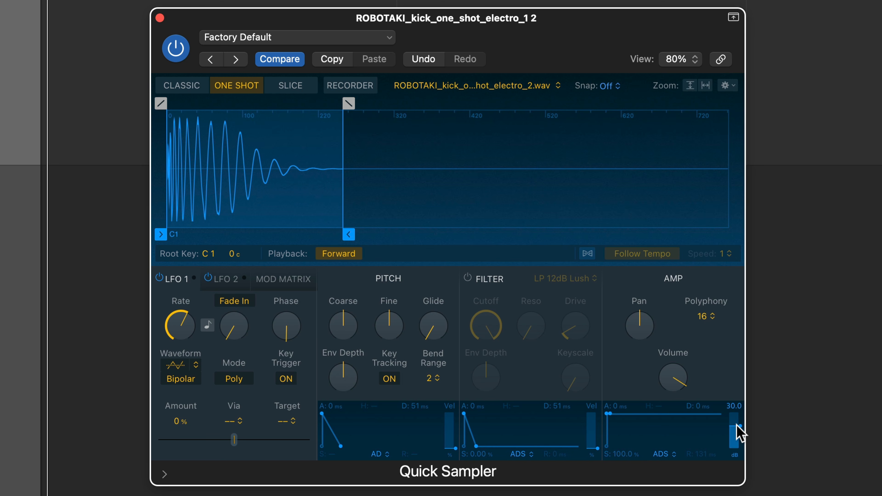
{"action": "left_click_drag", "start_coordinate": [739, 433], "coordinate": [737, 463]}
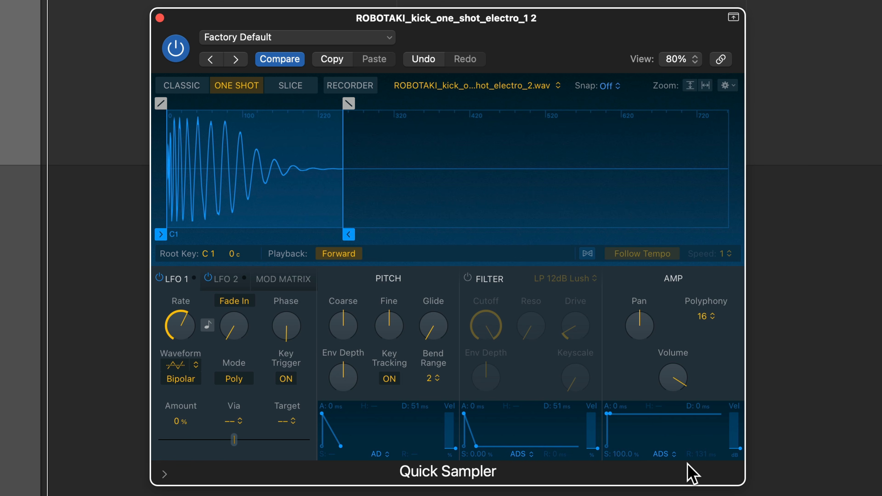
{"action": "left_click_drag", "start_coordinate": [741, 449], "coordinate": [743, 440]}
{"action": "left_click_drag", "start_coordinate": [742, 439], "coordinate": [742, 438]}
{"action": "left_click_drag", "start_coordinate": [676, 384], "coordinate": [674, 383]}
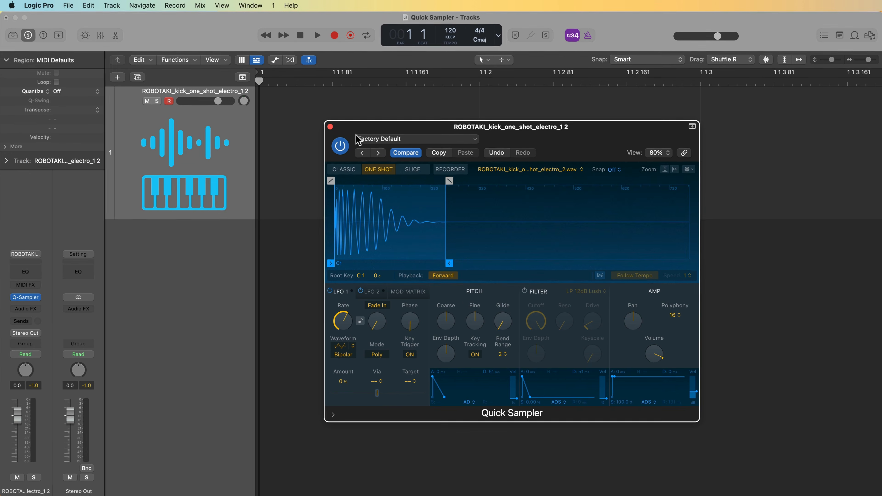
Step: Close the Quick Sampler window and rename its track to Kick
{"action": "left_click", "coordinate": [330, 126]}
{"action": "double_click", "coordinate": [178, 90]}
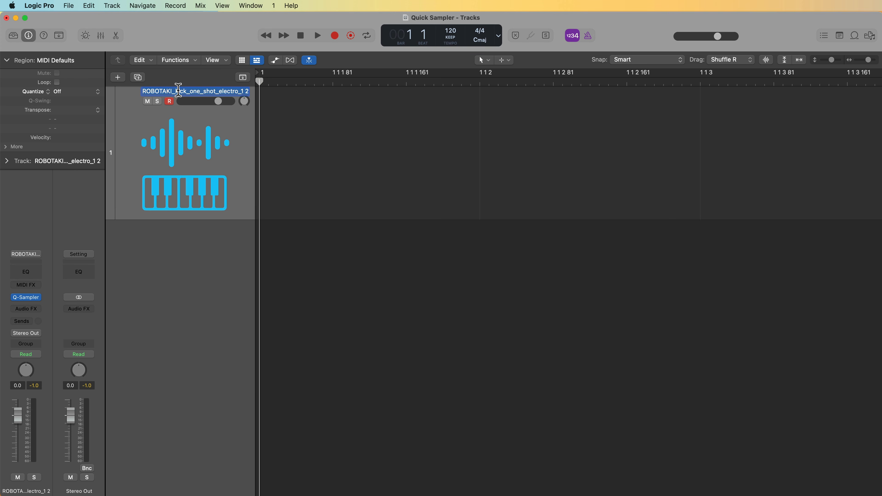
{"action": "type", "text": "Kick'"}
{"action": "key", "text": "Return"}
Step: Switch the control bar display to the Custom layout and set the grid division to /12
{"action": "key", "text": "super+Left"}
{"action": "key", "text": "super+Left"}
{"action": "key", "text": "super+Left"}
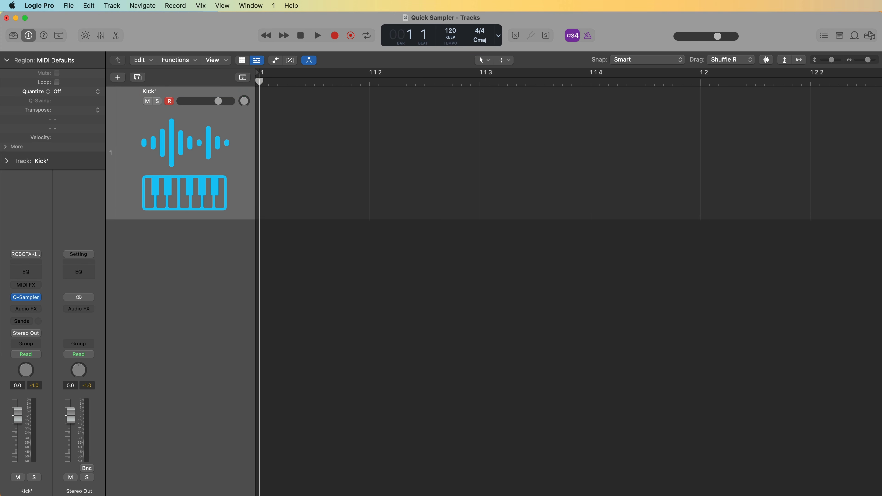
{"action": "key", "text": "super+Left"}
{"action": "key", "text": "super+Left"}
{"action": "key", "text": "super+Left"}
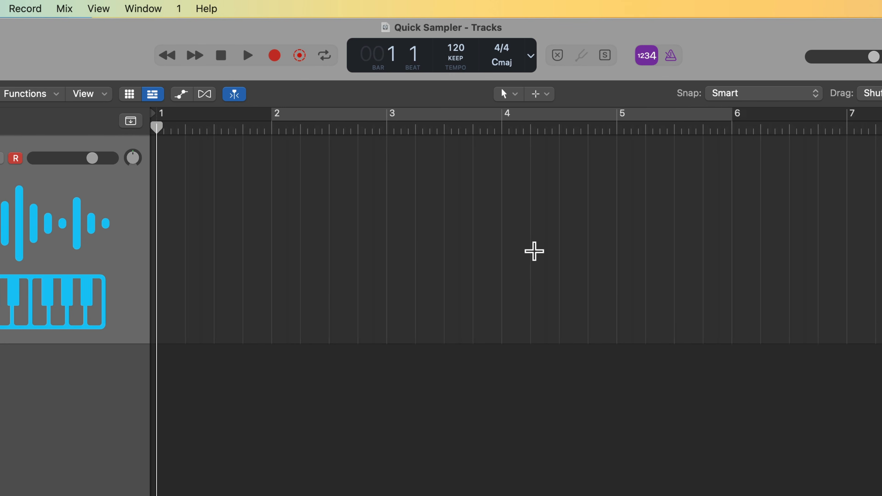
{"action": "key", "text": "super+Left"}
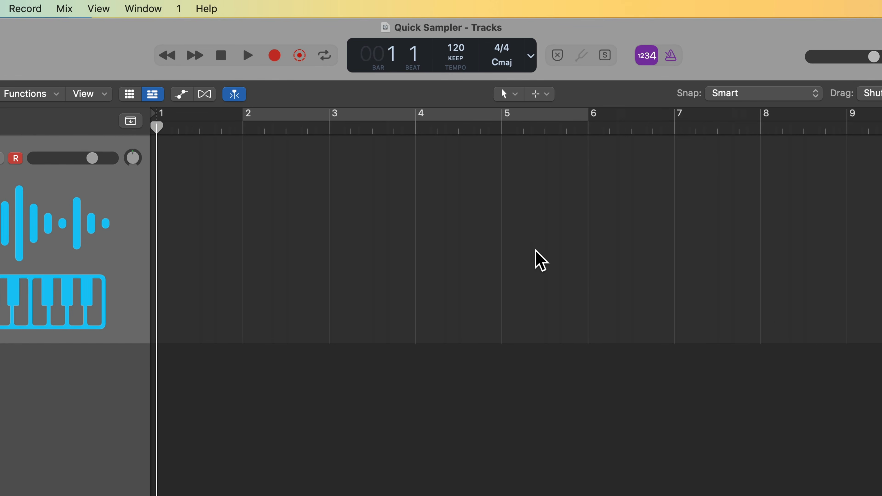
{"action": "left_click", "coordinate": [530, 56]}
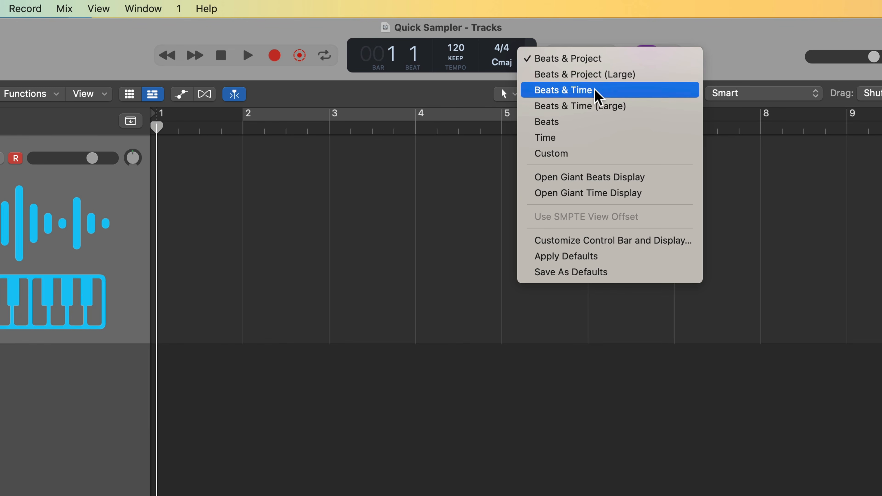
{"action": "left_click", "coordinate": [588, 154]}
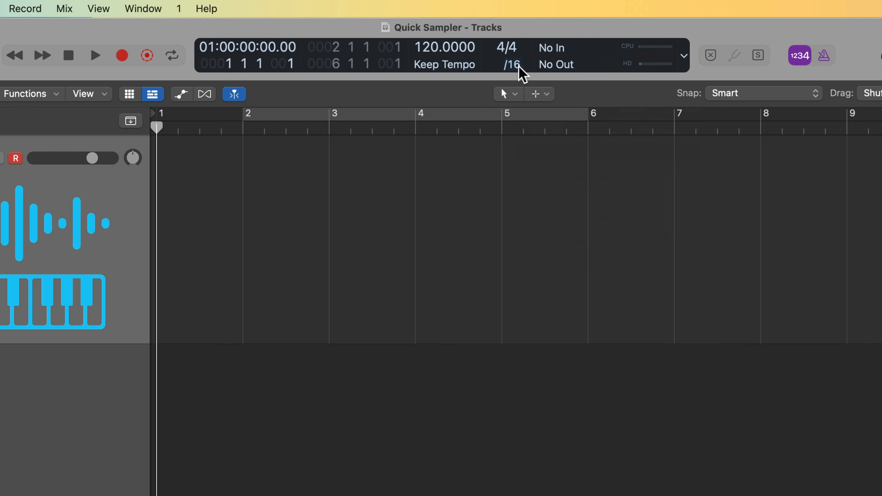
{"action": "left_click", "coordinate": [520, 69]}
{"action": "left_click", "coordinate": [530, 52]}
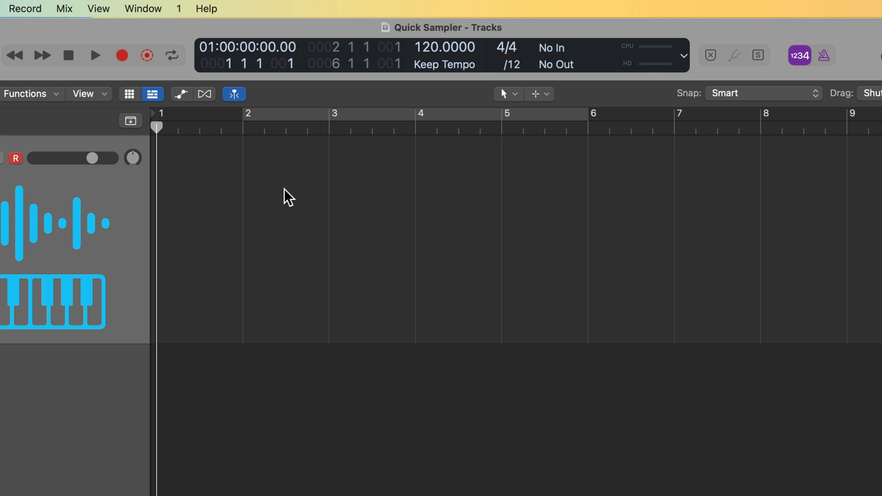
Step: Create a pattern region at bar 2 on the Kick track, with an 8T step rate and 12 steps
{"action": "right_click", "coordinate": [270, 188]}
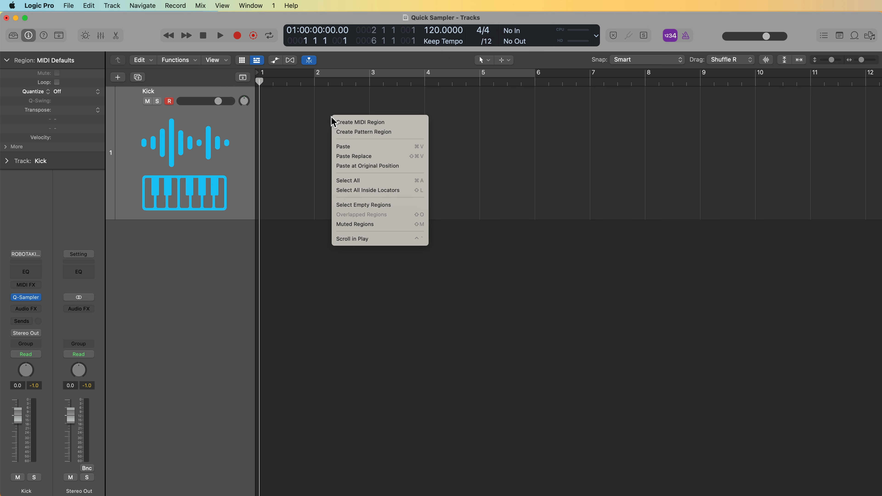
{"action": "left_click", "coordinate": [427, 177]}
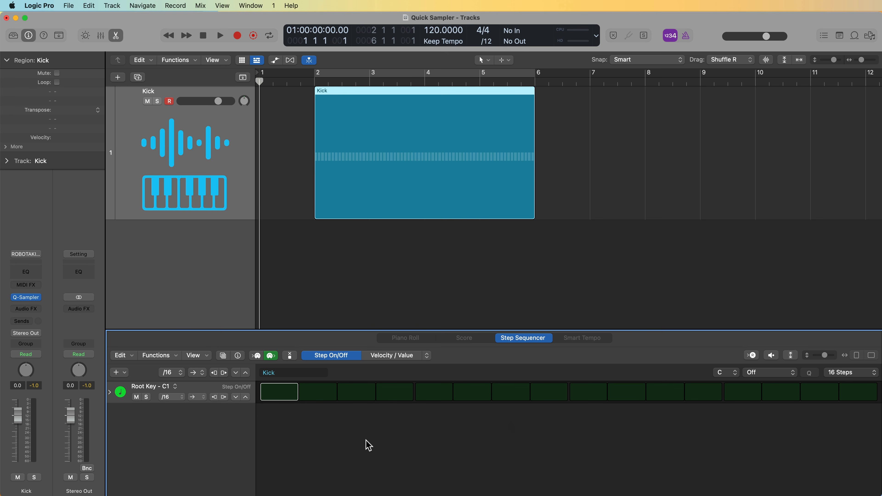
{"action": "left_click", "coordinate": [182, 374]}
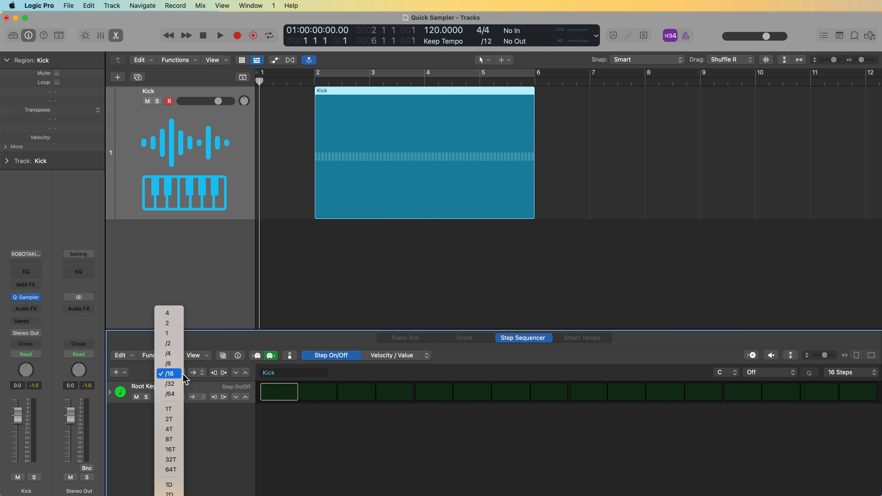
{"action": "left_click", "coordinate": [169, 440]}
{"action": "left_click", "coordinate": [841, 379]}
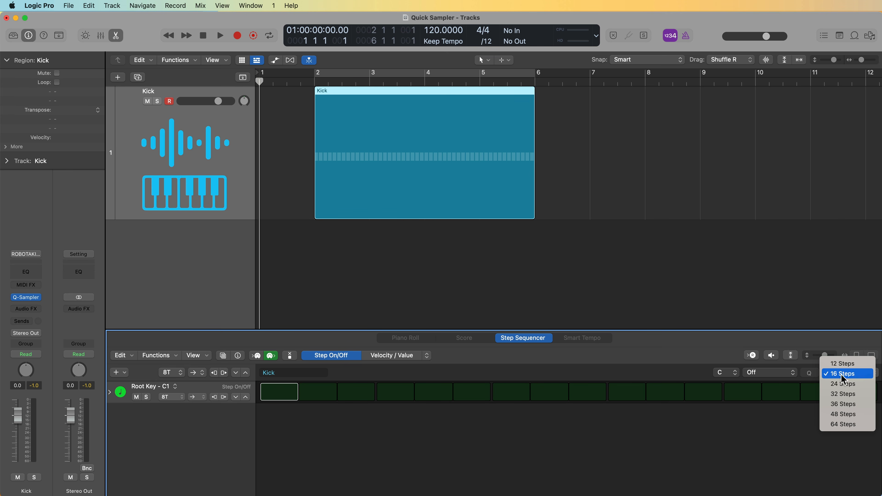
{"action": "left_click", "coordinate": [844, 366]}
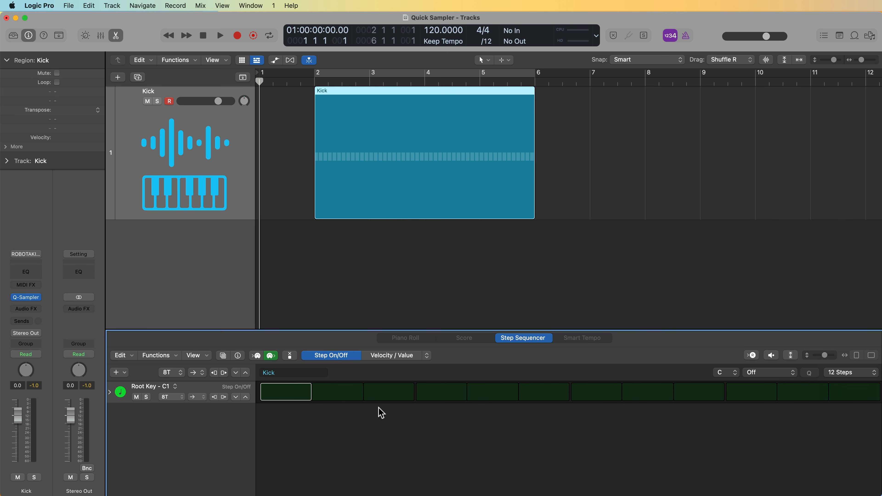
Step: Turn on steps 1, 4, 7 and 10 of the kick pattern and set the cycle range to the region
{"action": "left_click", "coordinate": [297, 396]}
{"action": "left_click", "coordinate": [459, 395]}
{"action": "left_click_drag", "start_coordinate": [615, 396], "coordinate": [647, 394]}
{"action": "left_click", "coordinate": [767, 396]}
{"action": "left_click", "coordinate": [662, 397]}
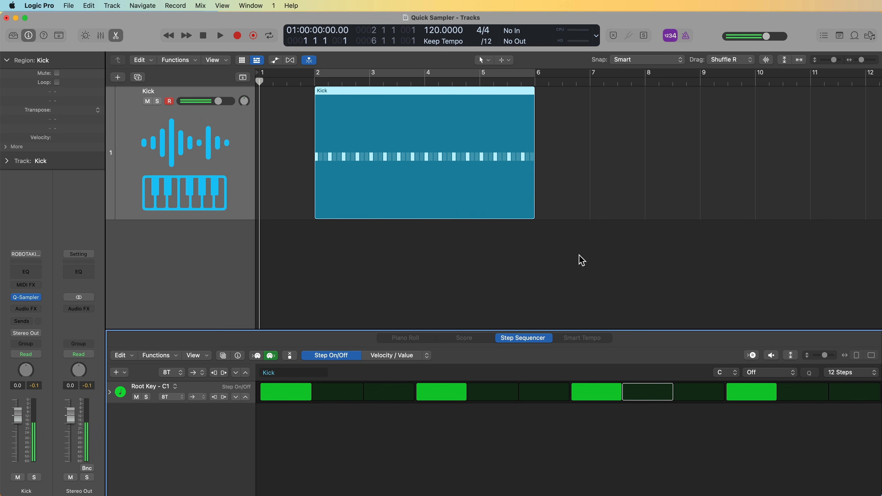
{"action": "left_click", "coordinate": [508, 168]}
{"action": "key", "text": "super+u"}
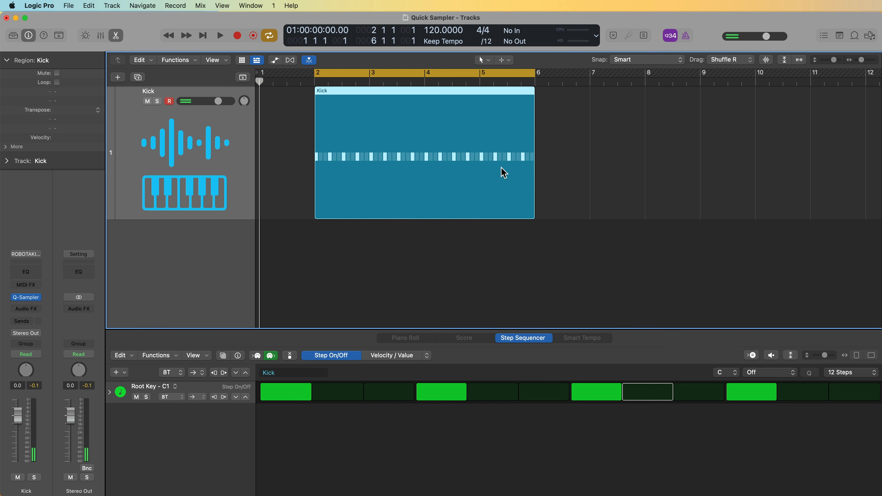
Step: Try a kick on step 12, undo it and extend the pattern to 24 steps
{"action": "left_click", "coordinate": [857, 394]}
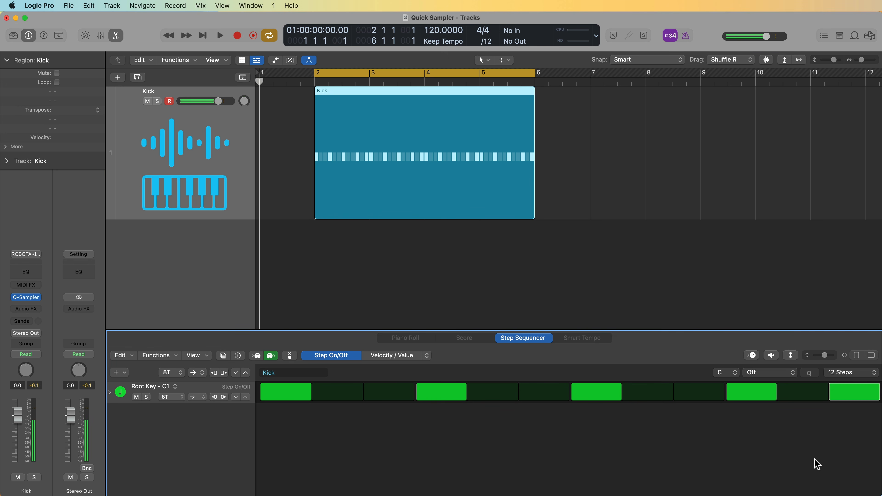
{"action": "left_click", "coordinate": [851, 372]}
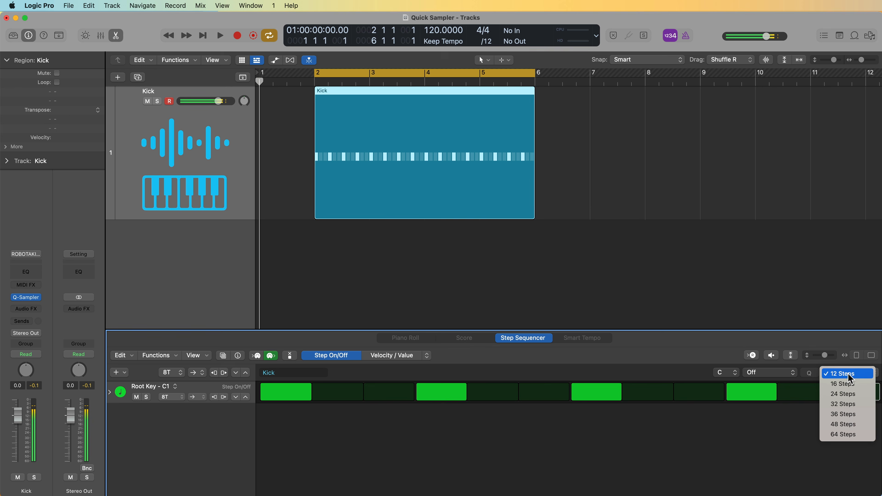
{"action": "left_click", "coordinate": [849, 394]}
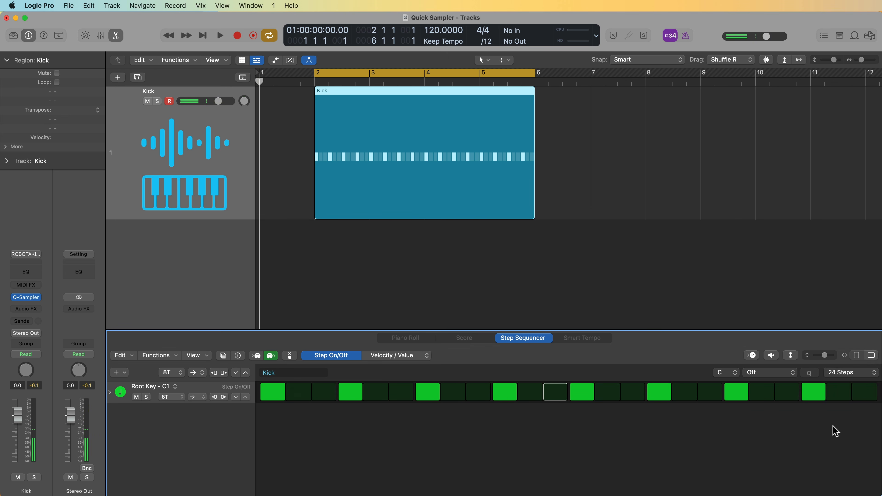
Step: Turn on step 24, lower its velocity to 60 and play the pattern
{"action": "left_click", "coordinate": [861, 396]}
{"action": "left_click", "coordinate": [399, 356]}
{"action": "left_click_drag", "start_coordinate": [861, 390], "coordinate": [866, 399]}
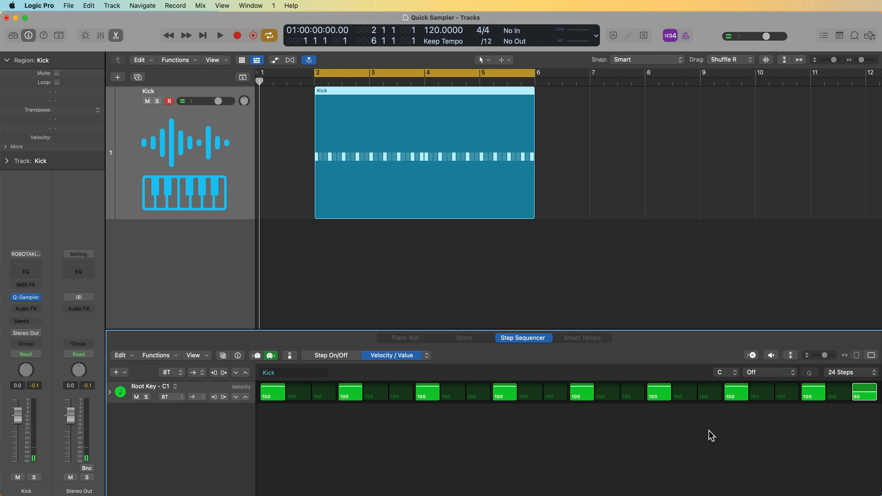
{"action": "key", "text": "space"}
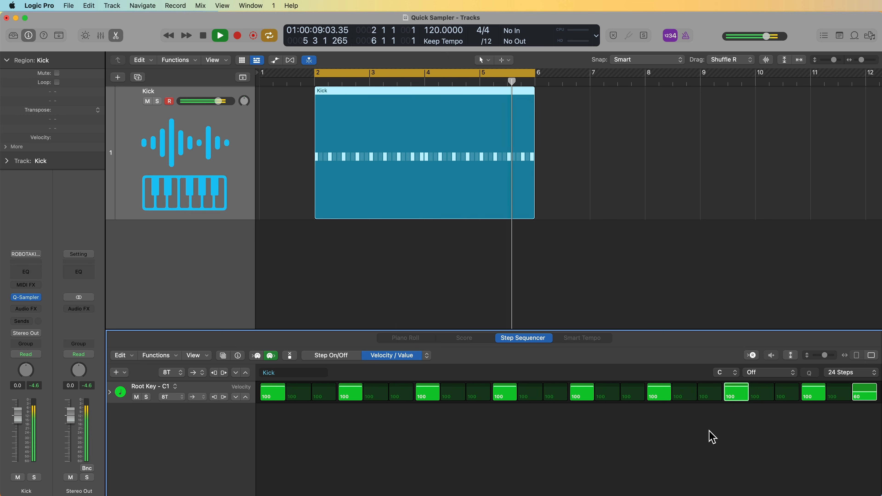
Step: Add a second software instrument track, load a stereo Quick Sampler on it and move the plug-in window clear of the track headers
{"action": "double_click", "coordinate": [205, 258]}
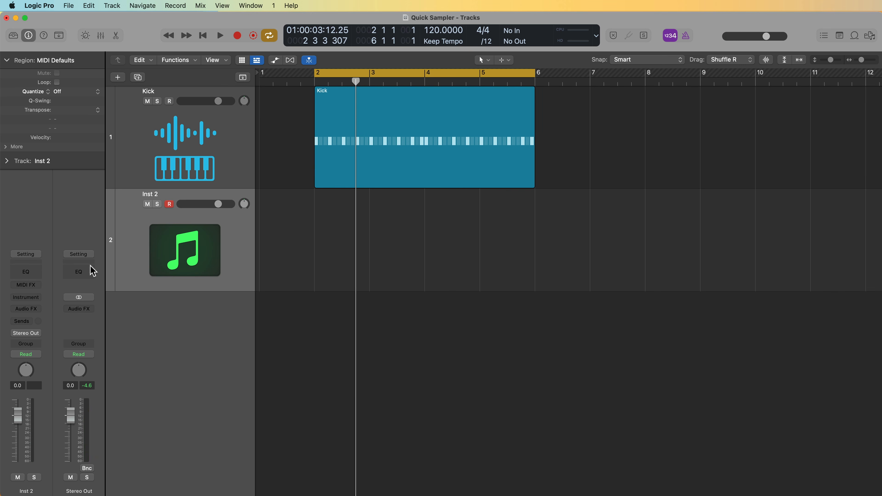
{"action": "left_click", "coordinate": [35, 298]}
{"action": "mouse_move", "coordinate": [57, 325]}
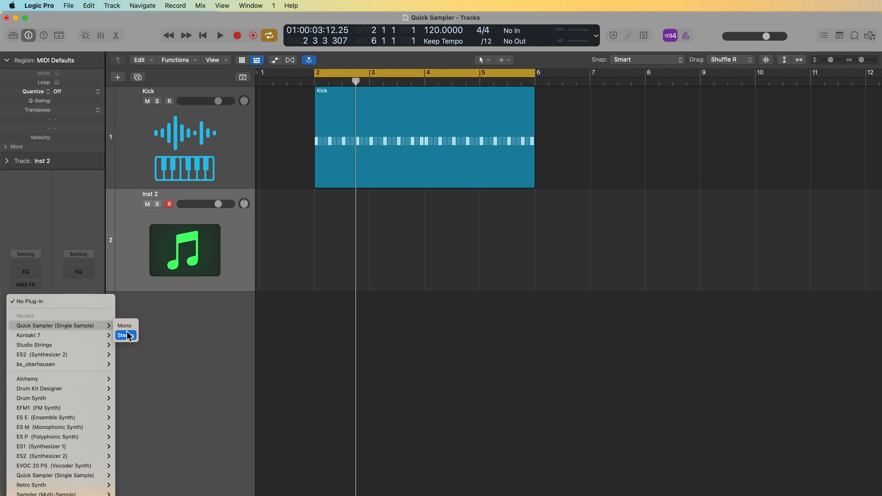
{"action": "left_click", "coordinate": [129, 335]}
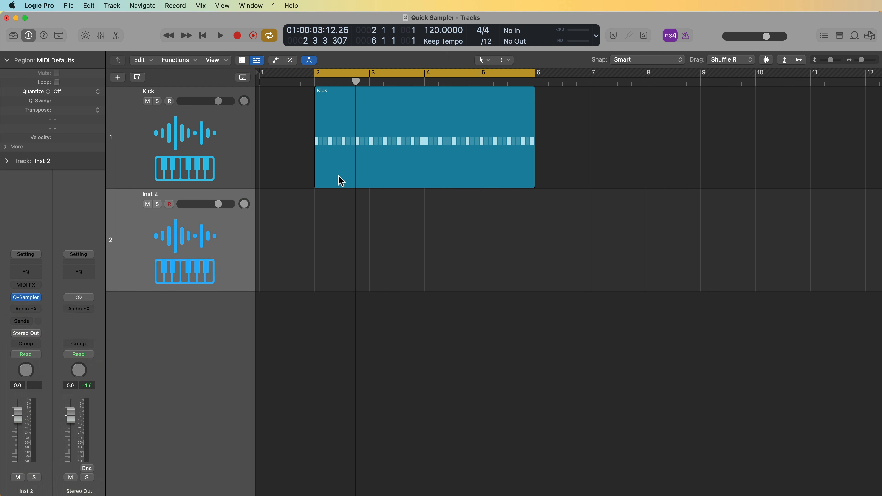
{"action": "left_click", "coordinate": [27, 298]}
{"action": "left_click_drag", "start_coordinate": [529, 139], "coordinate": [612, 171]}
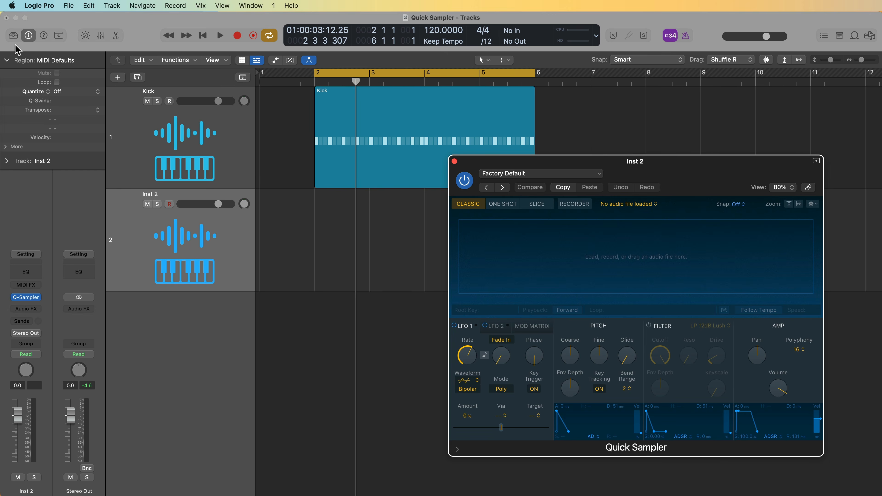
Step: Load the Snare - Topaz patch from the Library's Electronic Drum Kit, Kit Pieces, 02 Snares category
{"action": "left_click", "coordinate": [14, 35]}
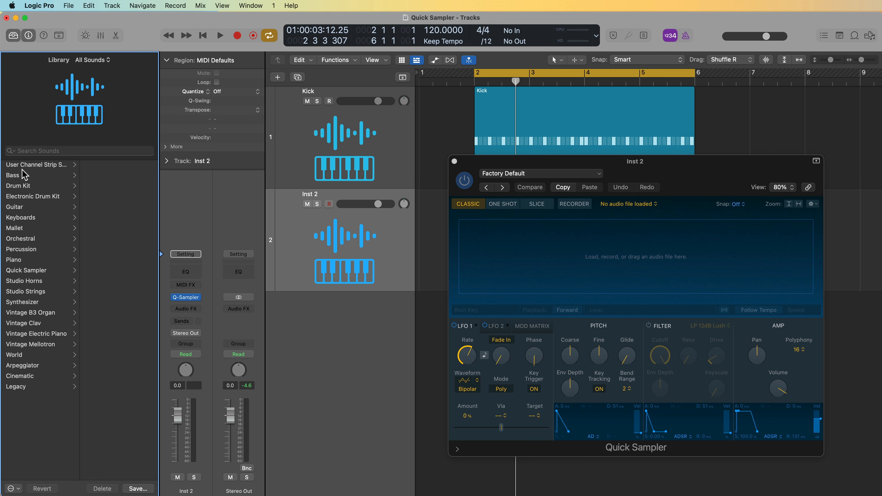
{"action": "left_click", "coordinate": [39, 196]}
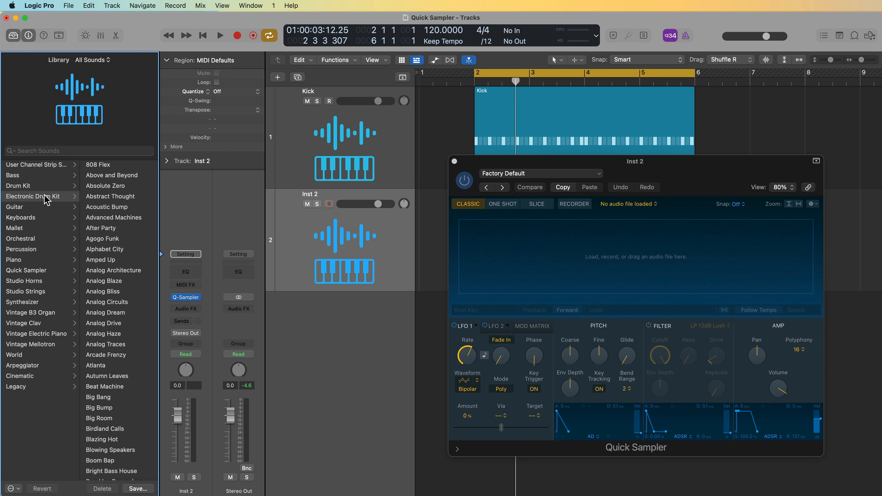
{"action": "scroll", "coordinate": [99, 201], "scroll_direction": "down", "scroll_amount": 20}
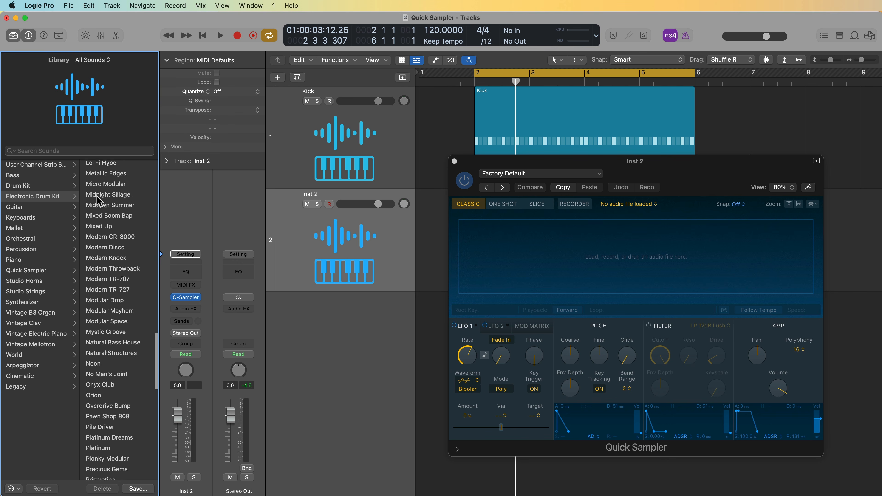
{"action": "scroll", "coordinate": [120, 371], "scroll_direction": "down", "scroll_amount": 2}
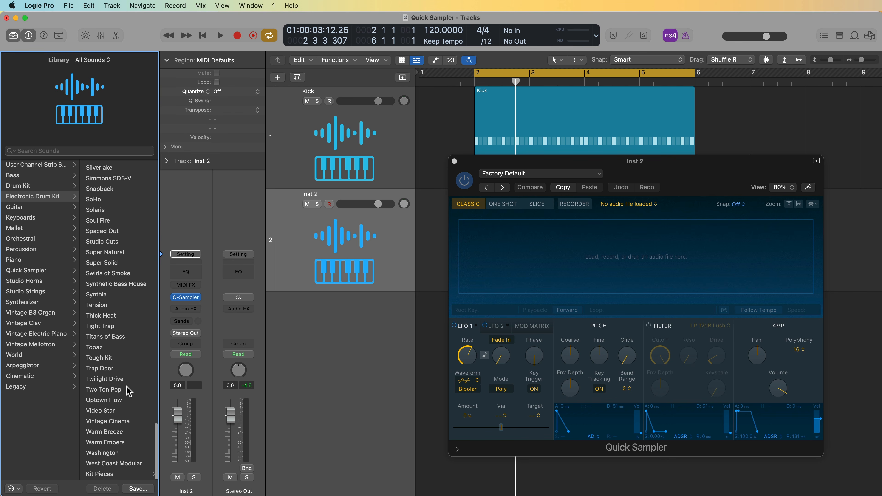
{"action": "left_click", "coordinate": [108, 475]}
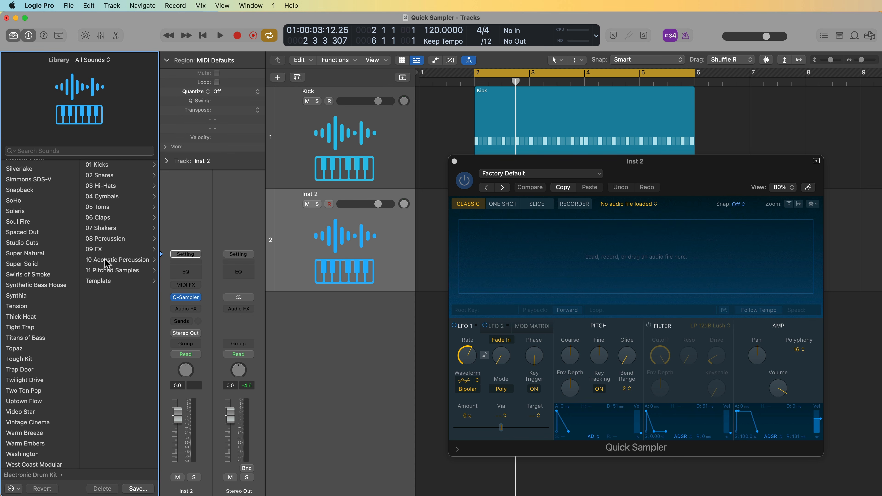
{"action": "left_click", "coordinate": [112, 176]}
{"action": "scroll", "coordinate": [106, 213], "scroll_direction": "down", "scroll_amount": 10}
{"action": "scroll", "coordinate": [105, 216], "scroll_direction": "down", "scroll_amount": 8}
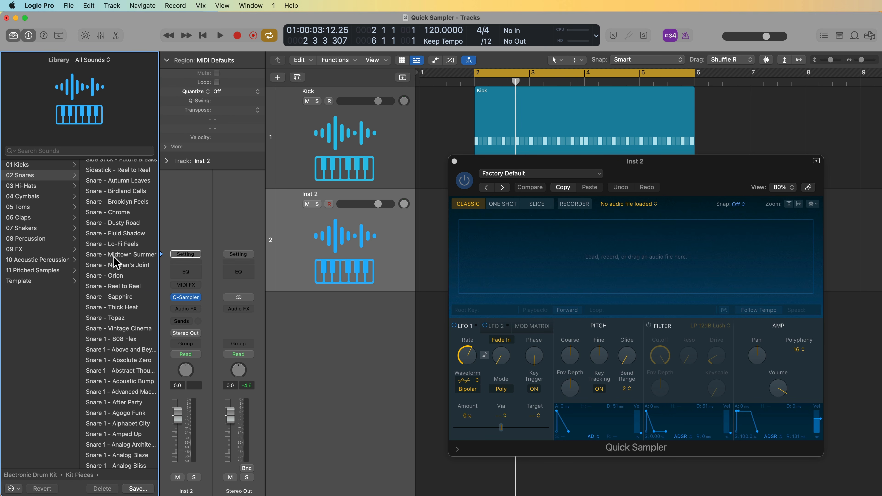
{"action": "left_click", "coordinate": [109, 318]}
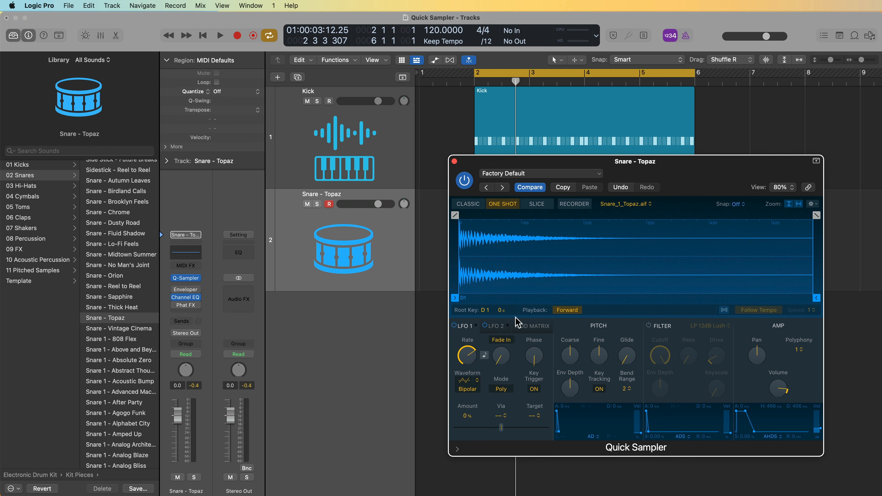
Step: Look through Quick Sampler's preset categories and recall the plug-in's default setting
{"action": "left_click", "coordinate": [564, 174]}
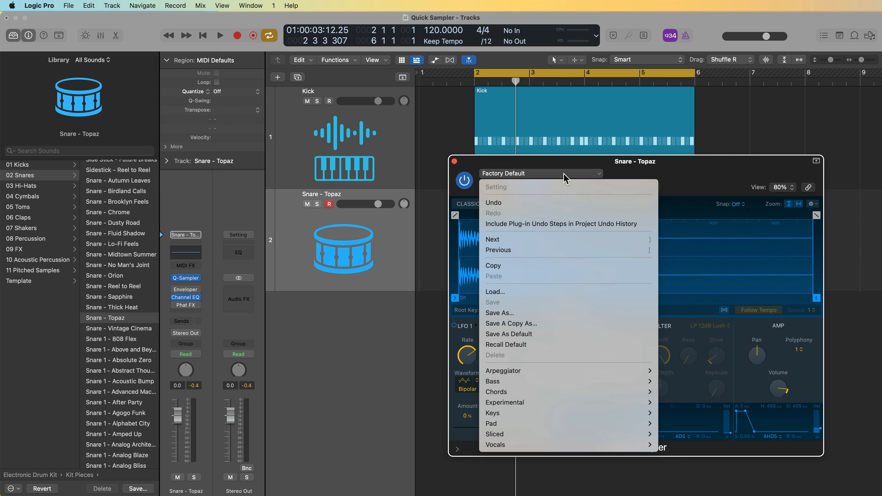
{"action": "mouse_move", "coordinate": [566, 372]}
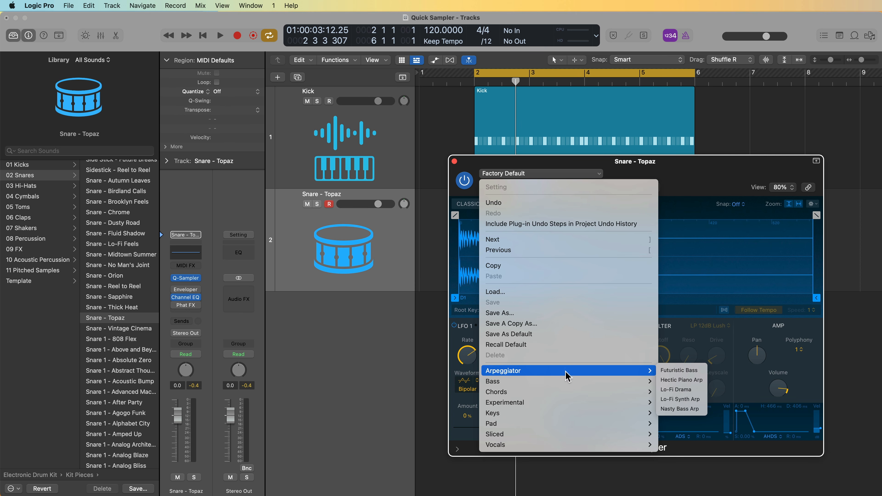
{"action": "mouse_move", "coordinate": [564, 446]}
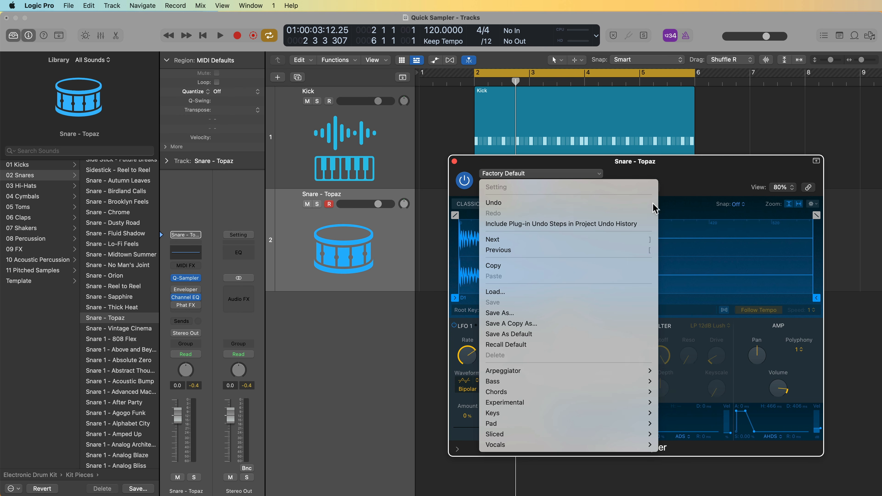
{"action": "left_click", "coordinate": [672, 180]}
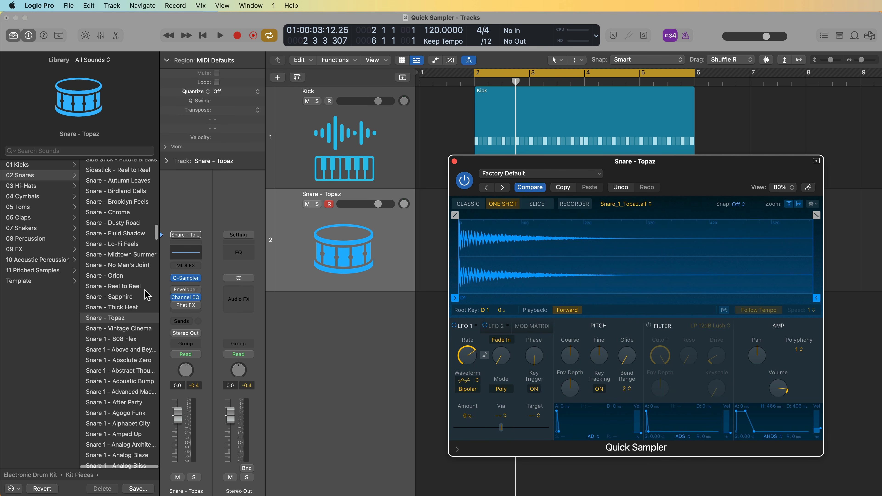
{"action": "left_click", "coordinate": [580, 174]}
{"action": "left_click", "coordinate": [493, 345]}
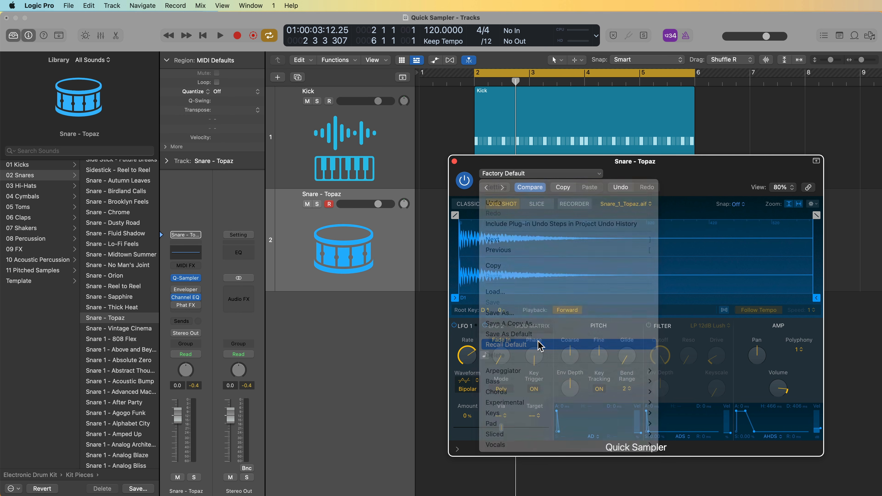
Step: Search the Apple Loops for snare, preview 80s Power Pop Snare and load it into Quick Sampler
{"action": "left_click_drag", "start_coordinate": [652, 167], "coordinate": [283, 161]}
{"action": "type", "text": "osnare"}
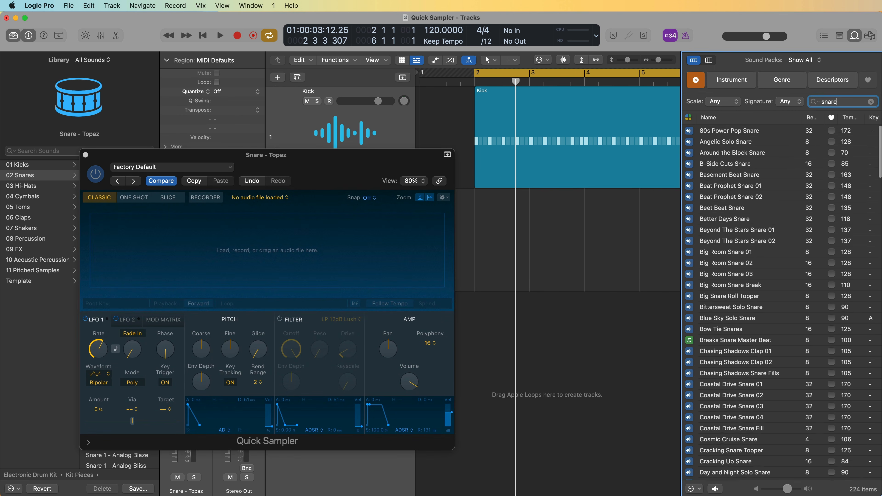
{"action": "left_click", "coordinate": [758, 131]}
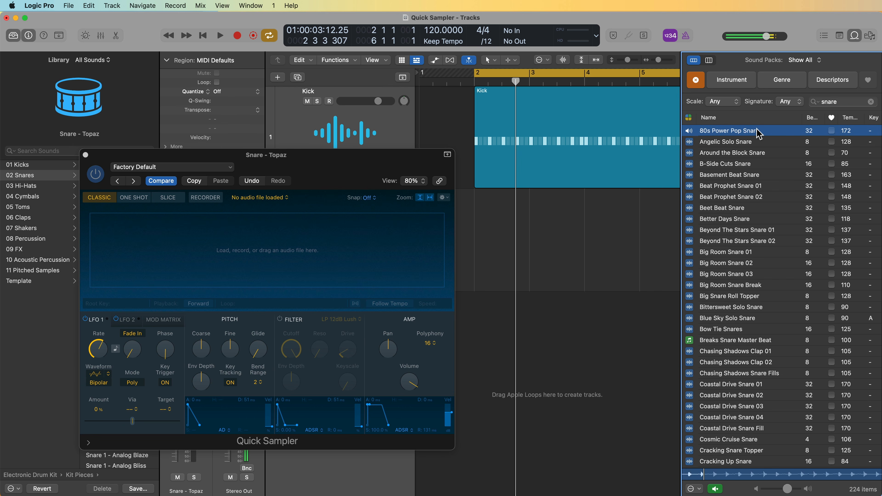
{"action": "left_click", "coordinate": [743, 129]}
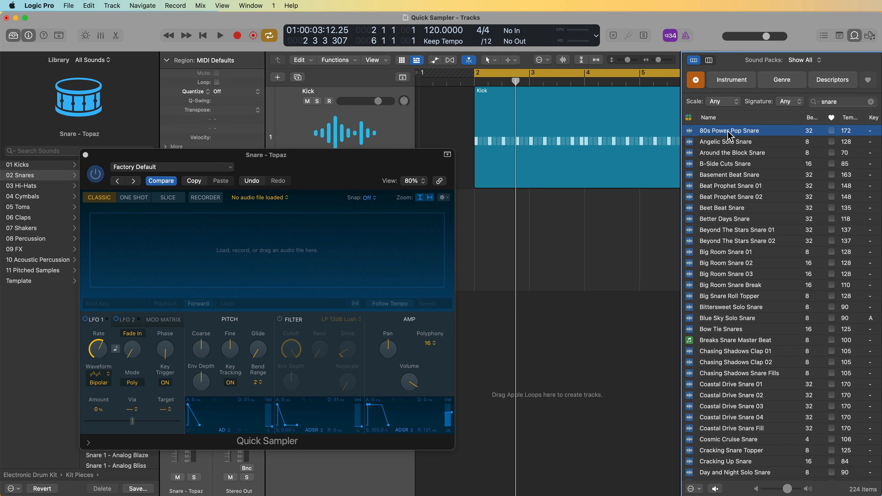
{"action": "left_click_drag", "start_coordinate": [731, 135], "coordinate": [196, 244]}
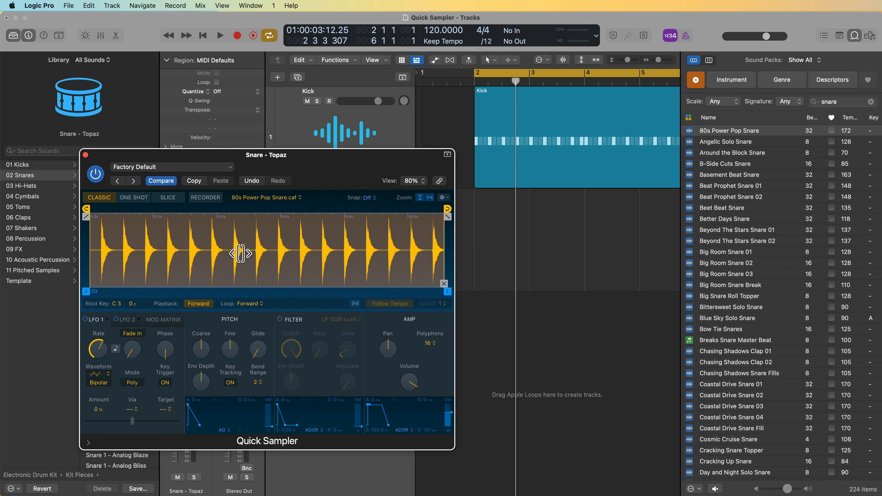
Step: Audition a slice of the snare loop in Slice mode and switch Quick Sampler to One Shot mode
{"action": "left_click", "coordinate": [167, 197]}
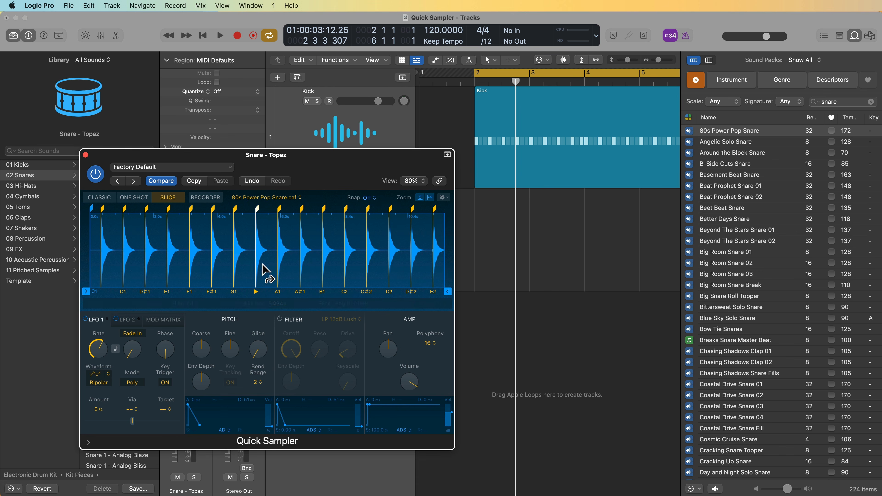
{"action": "left_click", "coordinate": [322, 260]}
{"action": "left_click", "coordinate": [136, 200]}
{"action": "left_click_drag", "start_coordinate": [290, 157], "coordinate": [379, 160]}
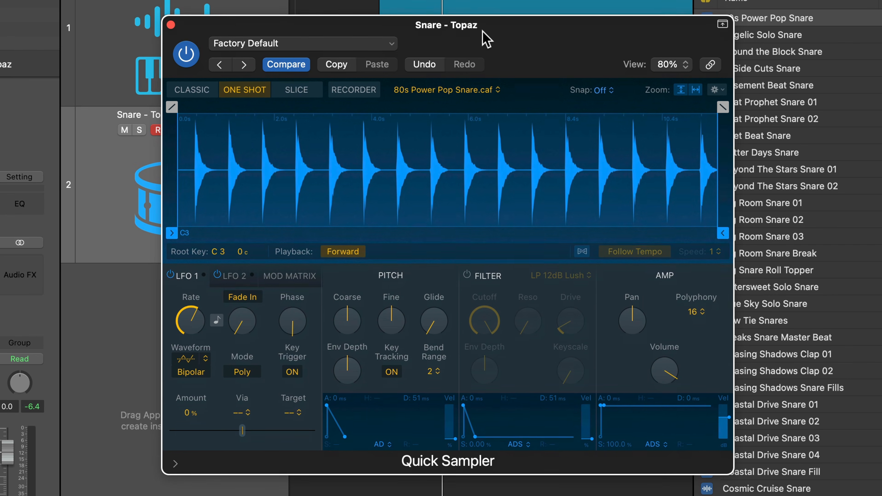
{"action": "left_click_drag", "start_coordinate": [482, 31], "coordinate": [481, 29]}
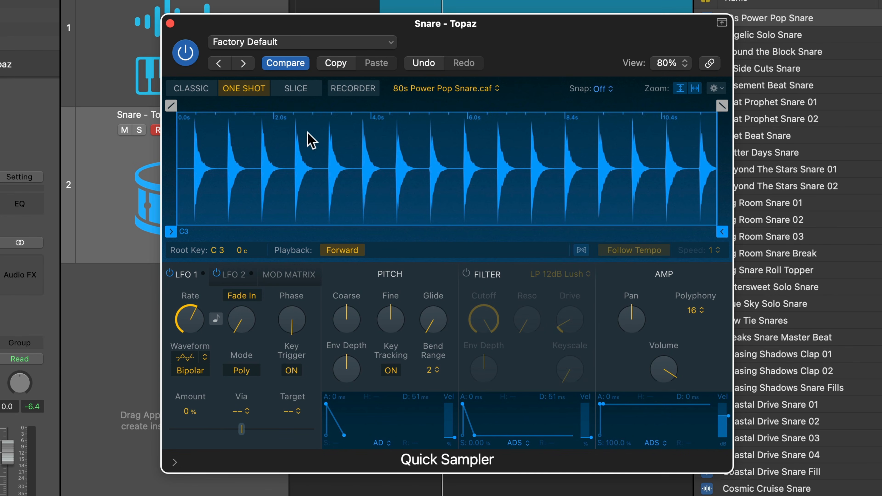
Step: Set Snap to Transient+Note and trim the sample to one snare hit from 1.745 s to 2.443 s with a 0.239 s fade-out
{"action": "left_click", "coordinate": [609, 88]}
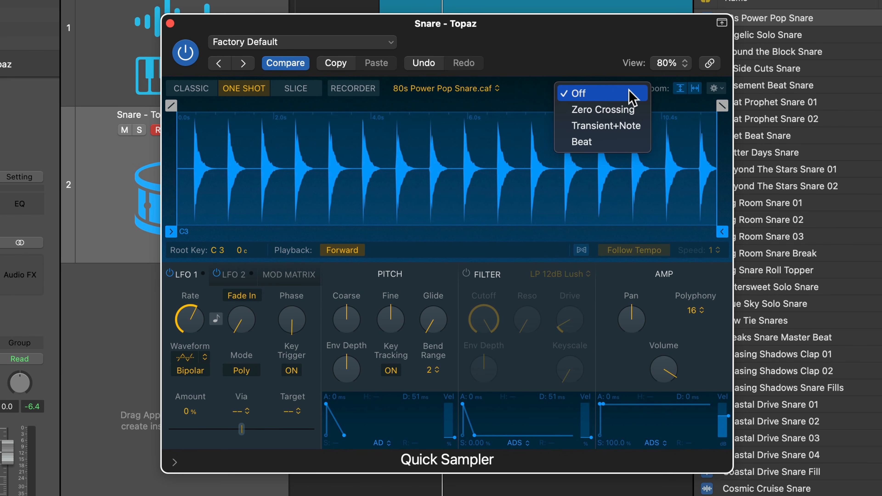
{"action": "left_click", "coordinate": [625, 126]}
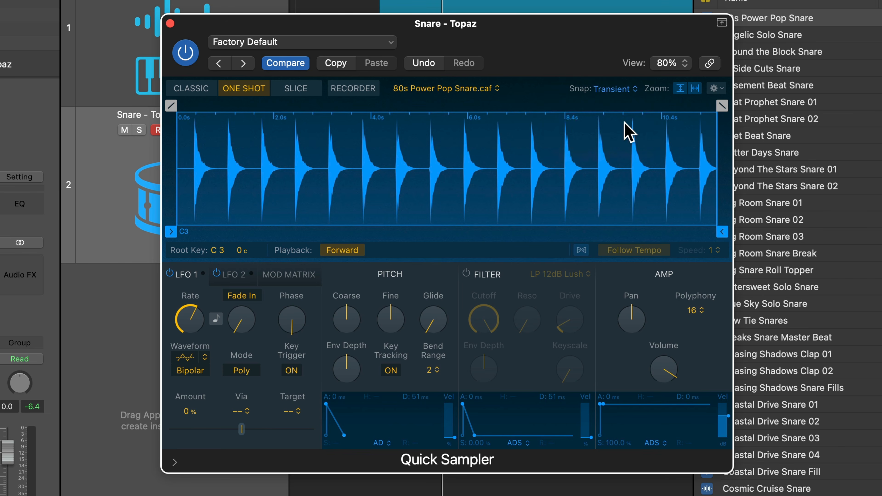
{"action": "left_click_drag", "start_coordinate": [172, 232], "coordinate": [251, 232]}
{"action": "left_click_drag", "start_coordinate": [722, 232], "coordinate": [244, 230]}
{"action": "left_click_drag", "start_coordinate": [696, 106], "coordinate": [526, 140]}
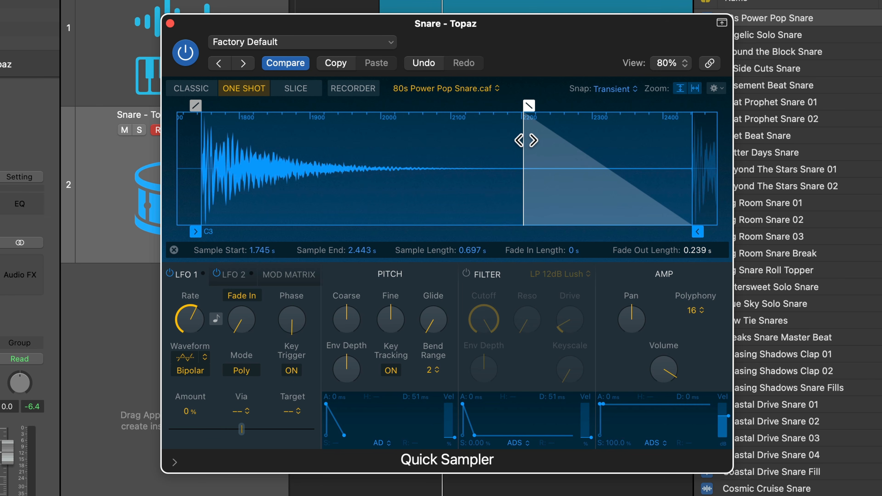
Step: Examine the trimmed snare hit and its fade-out in the waveform at different zoom levels
{"action": "scroll", "coordinate": [396, 182], "scroll_direction": "down", "scroll_amount": 10}
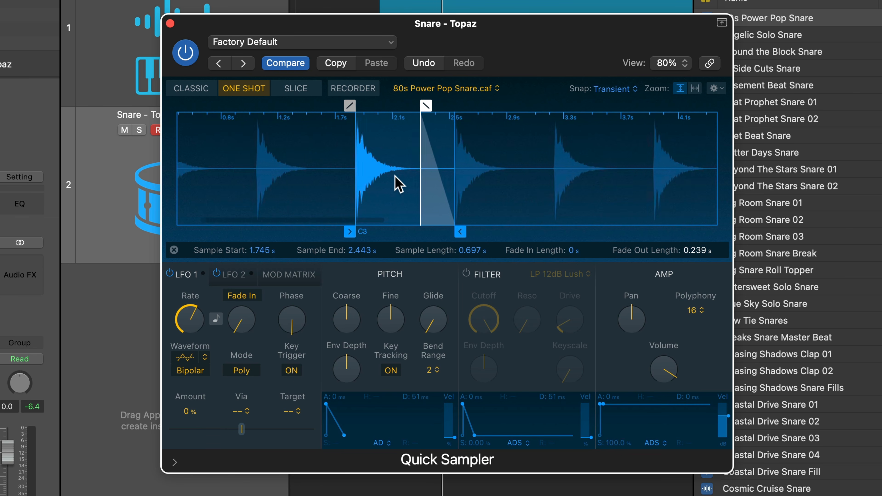
{"action": "scroll", "coordinate": [398, 185], "scroll_direction": "up", "scroll_amount": 5}
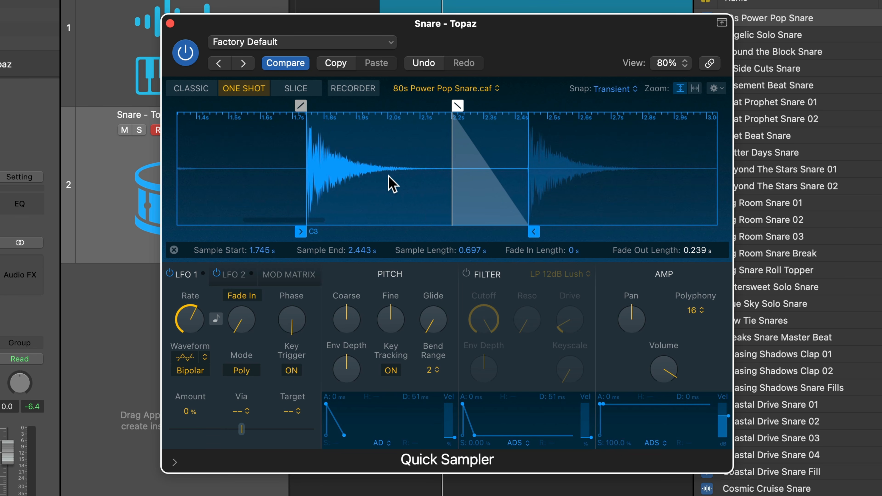
{"action": "scroll", "coordinate": [394, 187], "scroll_direction": "up", "scroll_amount": 5}
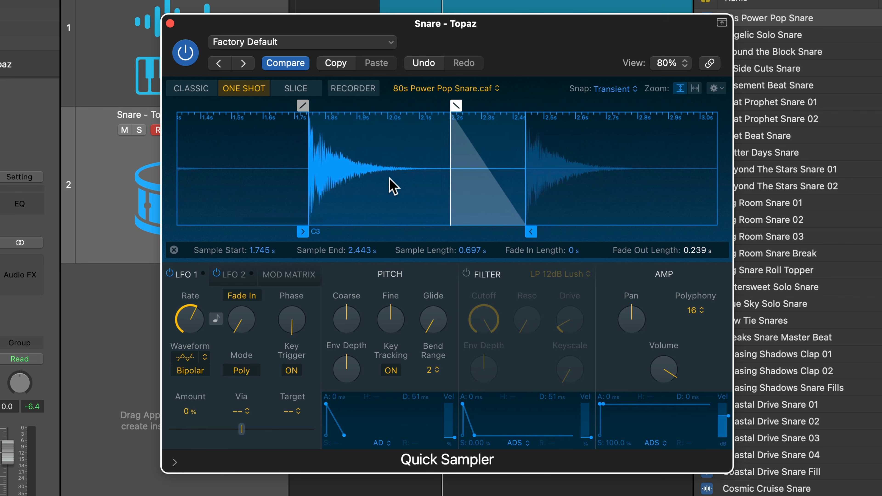
{"action": "scroll", "coordinate": [395, 188], "scroll_direction": "down", "scroll_amount": 5}
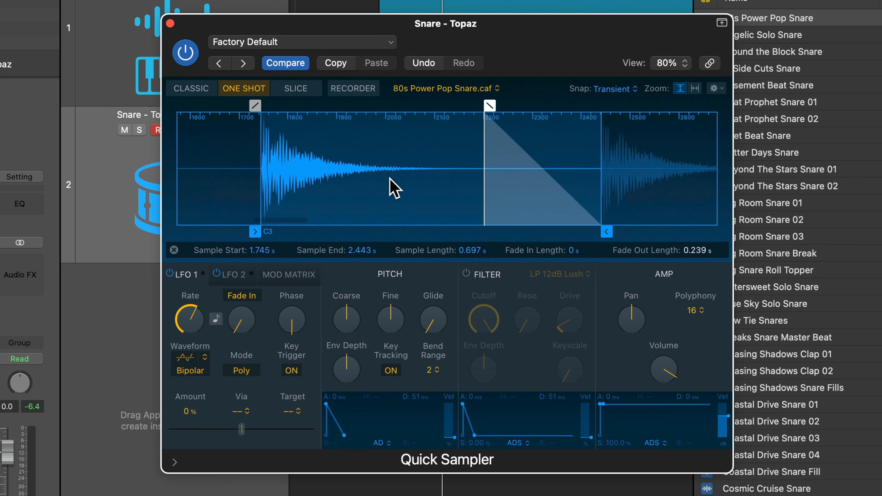
{"action": "scroll", "coordinate": [389, 179], "scroll_direction": "up", "scroll_amount": 3}
{"action": "scroll", "coordinate": [390, 179], "scroll_direction": "down", "scroll_amount": 4}
{"action": "scroll", "coordinate": [390, 178], "scroll_direction": "up", "scroll_amount": 1}
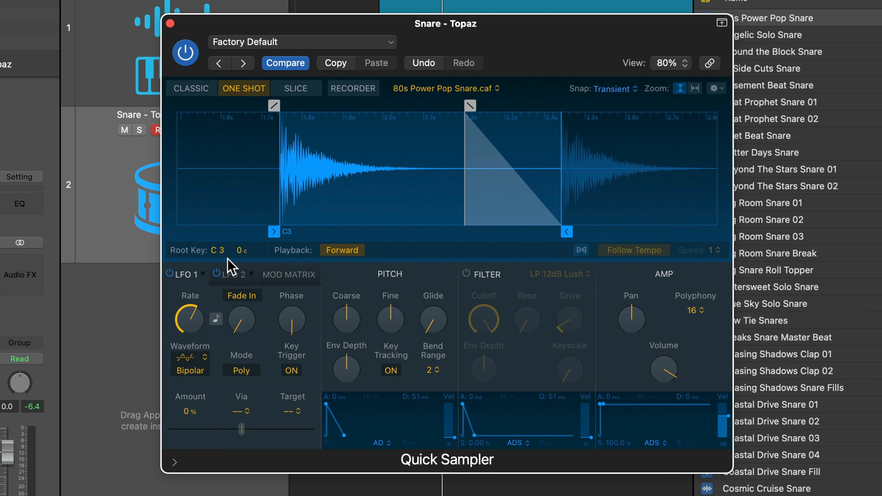
Step: Set the snare sample's root key to D1, raise it to F1 and close the Quick Sampler window
{"action": "left_click", "coordinate": [218, 251]}
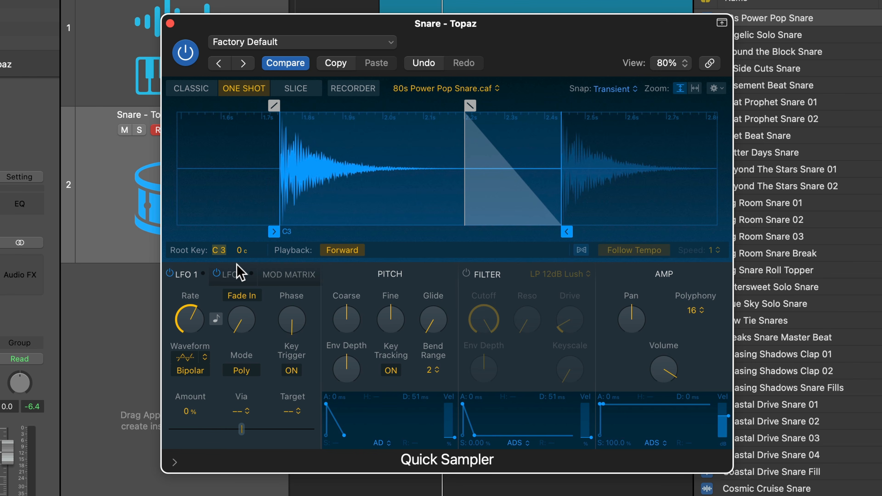
{"action": "type", "text": "D 1"}
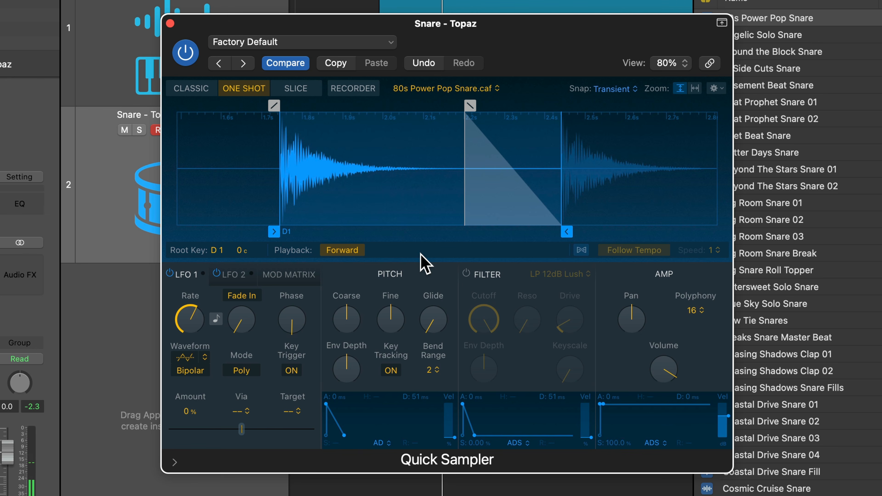
{"action": "left_click_drag", "start_coordinate": [218, 250], "coordinate": [218, 245]}
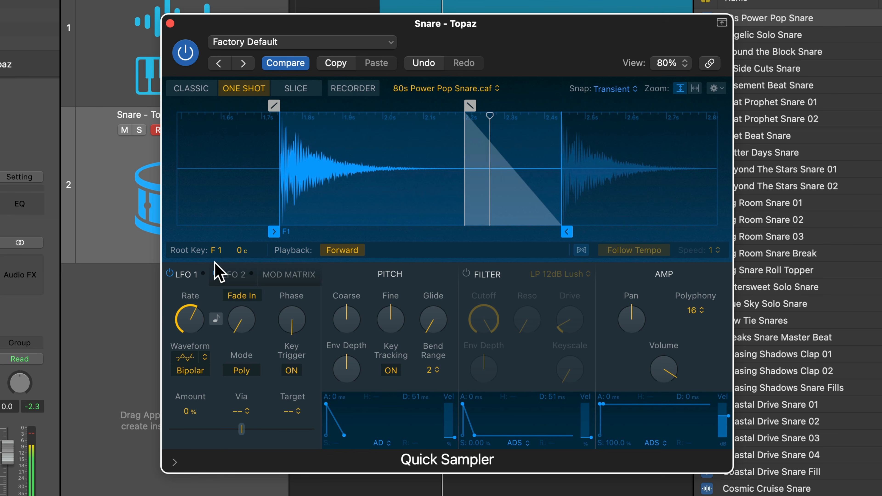
{"action": "left_click", "coordinate": [170, 23]}
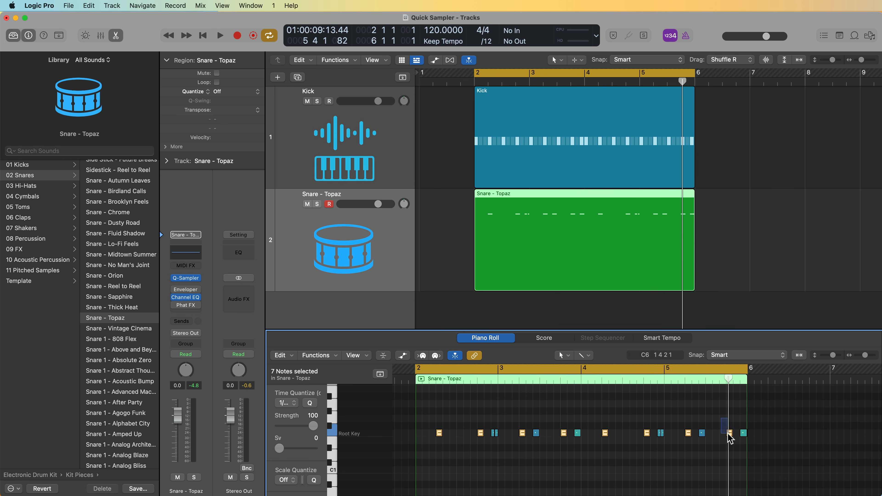
Step: Select the eight backbeat snare notes in the Piano Roll, transpose them down three semitones and play the pattern
{"action": "left_click_drag", "start_coordinate": [729, 434], "coordinate": [735, 451]}
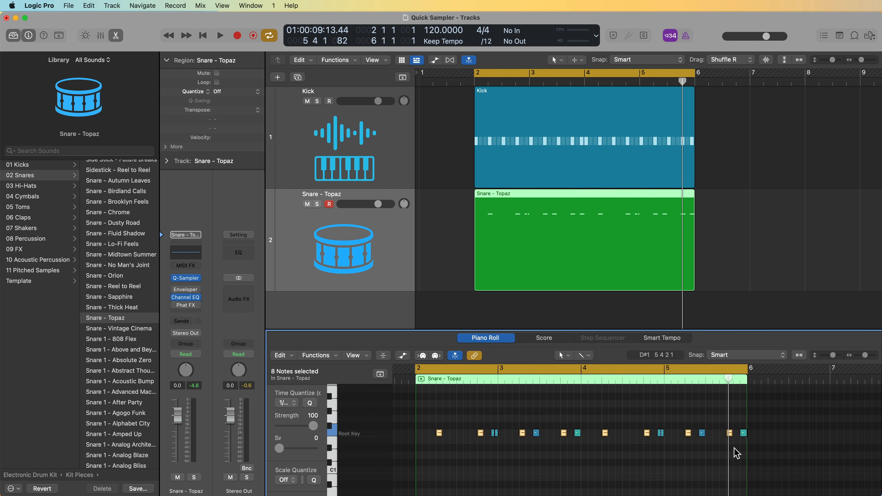
{"action": "key", "text": "alt+Down"}
{"action": "key", "text": "alt+Down"}
{"action": "key", "text": "alt+Down"}
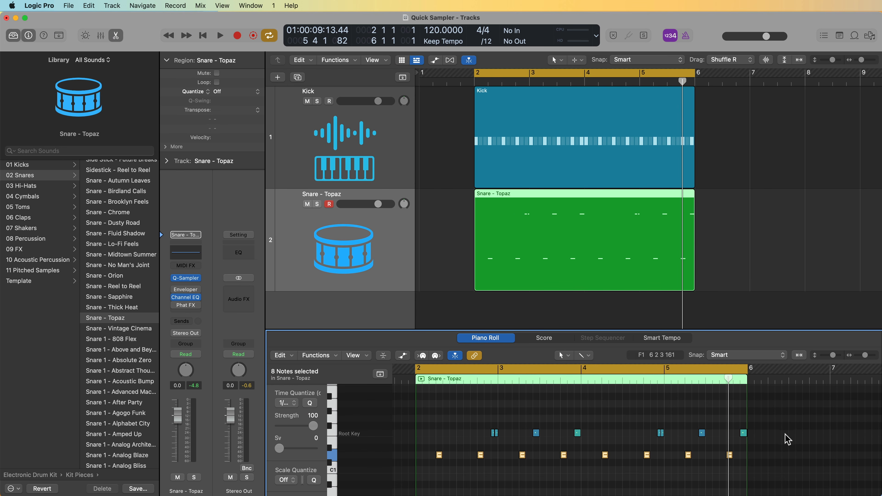
{"action": "scroll", "coordinate": [787, 439], "scroll_direction": "up", "scroll_amount": 1}
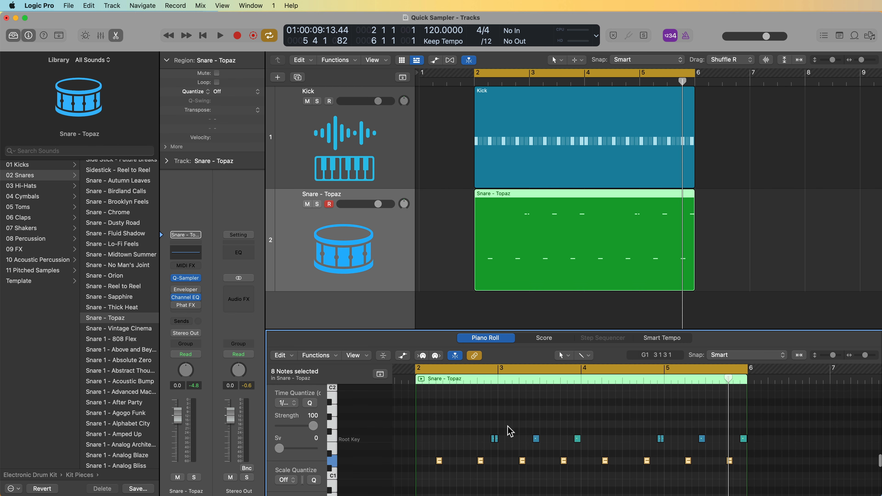
{"action": "scroll", "coordinate": [516, 413], "scroll_direction": "up", "scroll_amount": 1}
{"action": "key", "text": "space"}
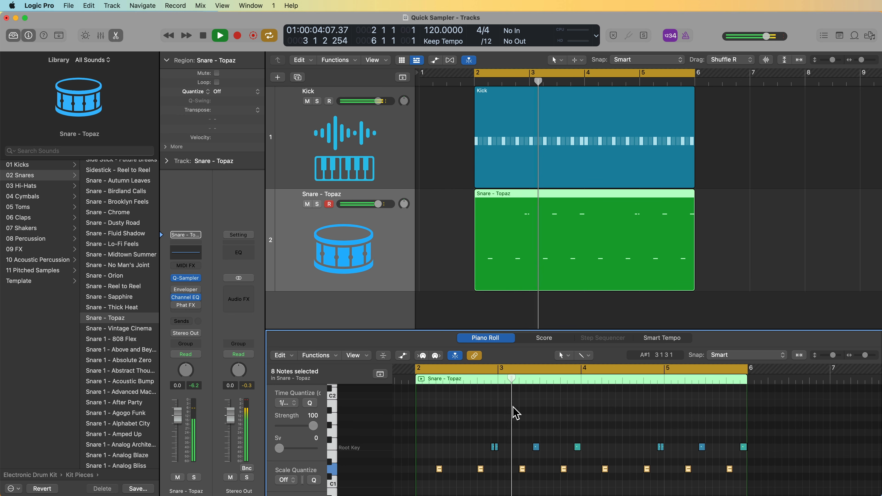
Step: Select the remaining snare ghost notes and transpose them to one semitone below the root key during playback
{"action": "left_click_drag", "start_coordinate": [478, 411], "coordinate": [859, 448]}
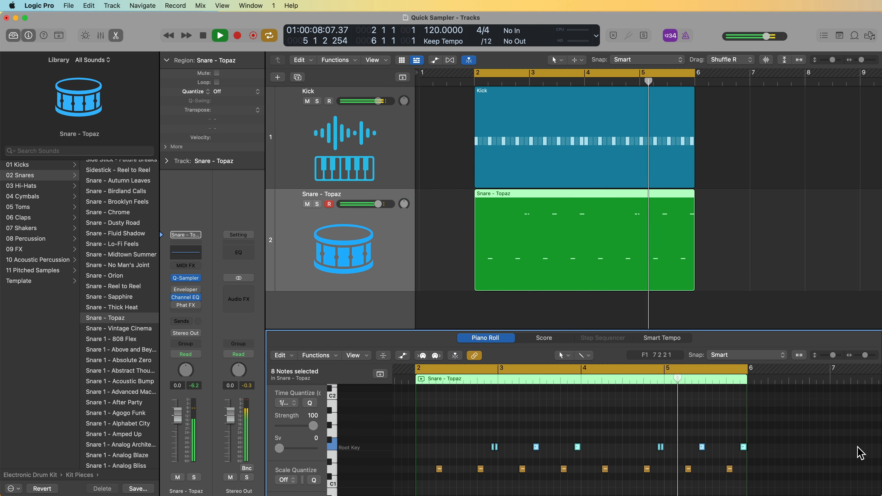
{"action": "key", "text": "alt+Down"}
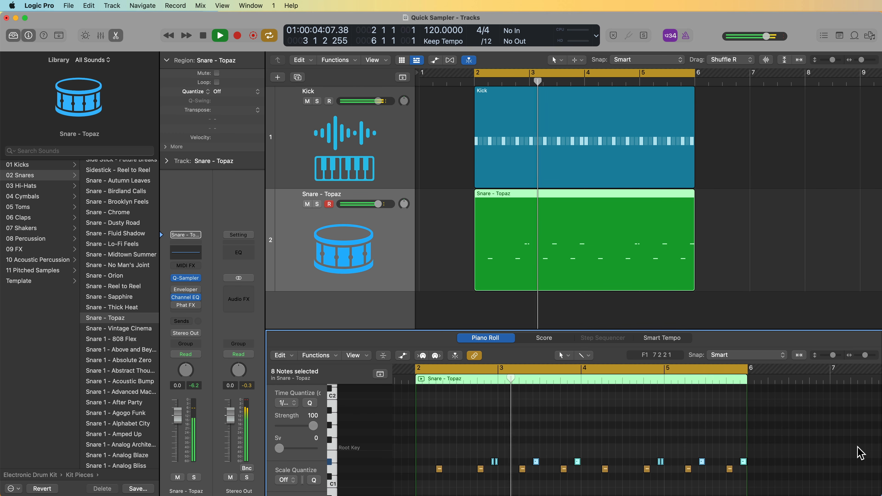
{"action": "key", "text": "alt+Up"}
Step: Search the Apple Loops for hi hat and preview 80s Power Pop Hi-Hat and Angelic Hi Hat Topper 01 and 02
{"action": "left_click", "coordinate": [854, 448]}
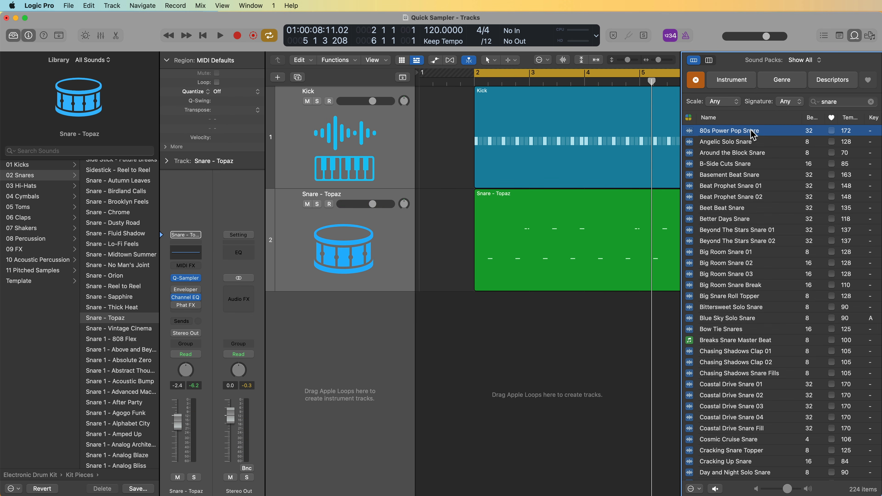
{"action": "left_click", "coordinate": [828, 101]}
{"action": "type", "text": "hi hat"}
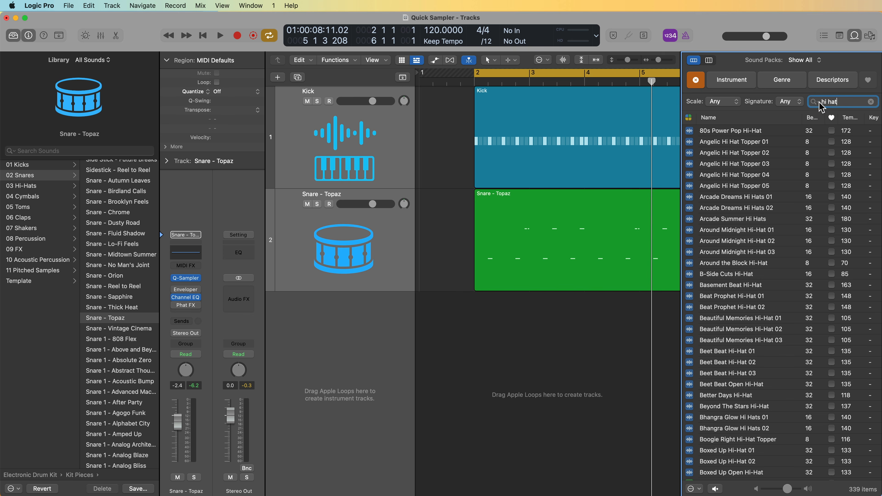
{"action": "left_click", "coordinate": [759, 130]}
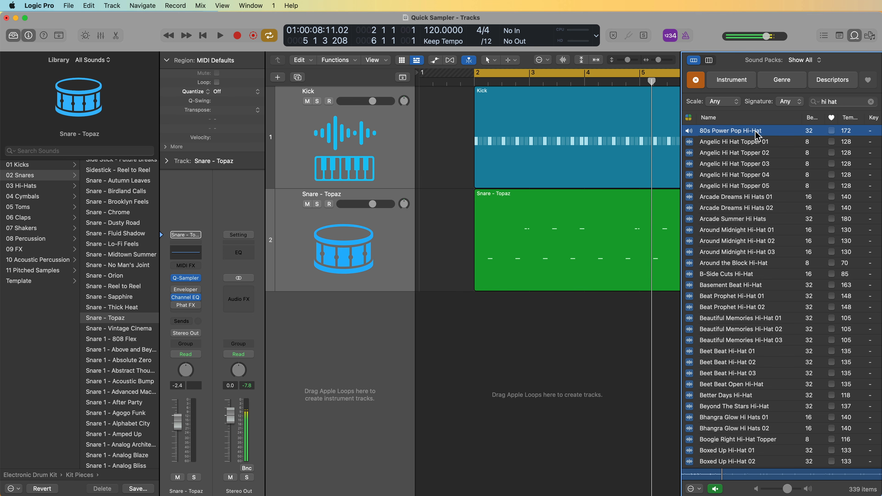
{"action": "left_click", "coordinate": [747, 141]}
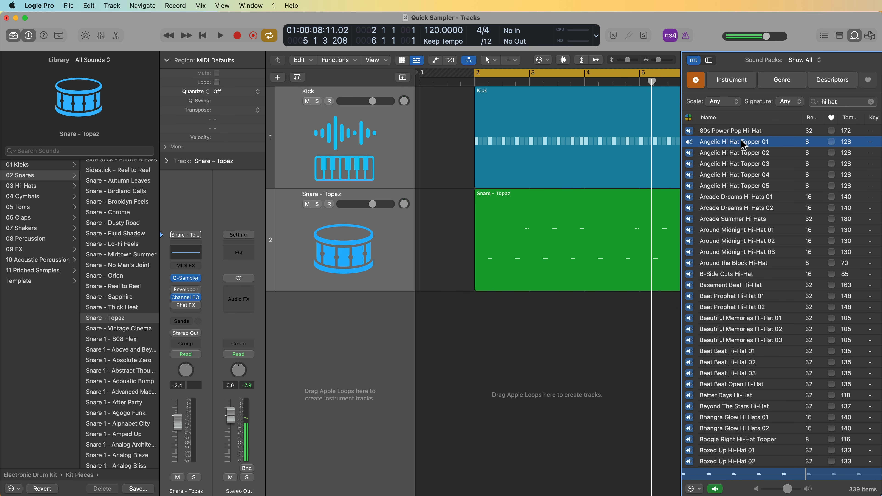
{"action": "left_click", "coordinate": [744, 155]}
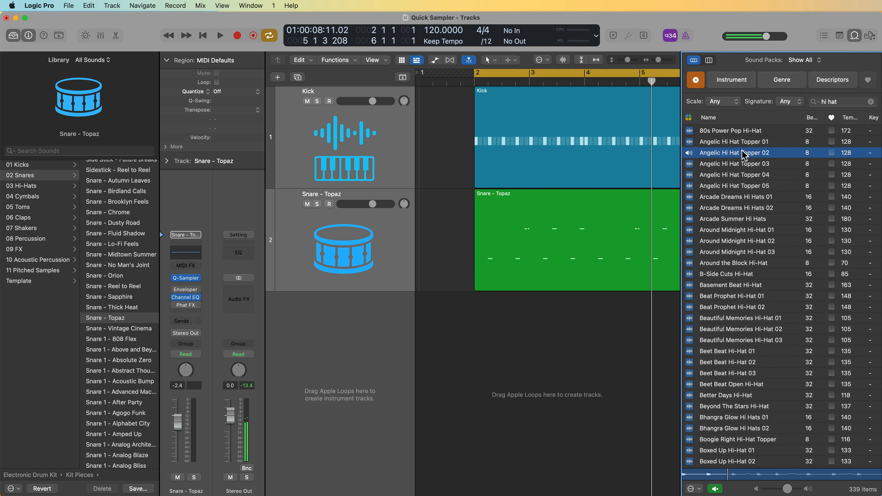
{"action": "left_click", "coordinate": [746, 146]}
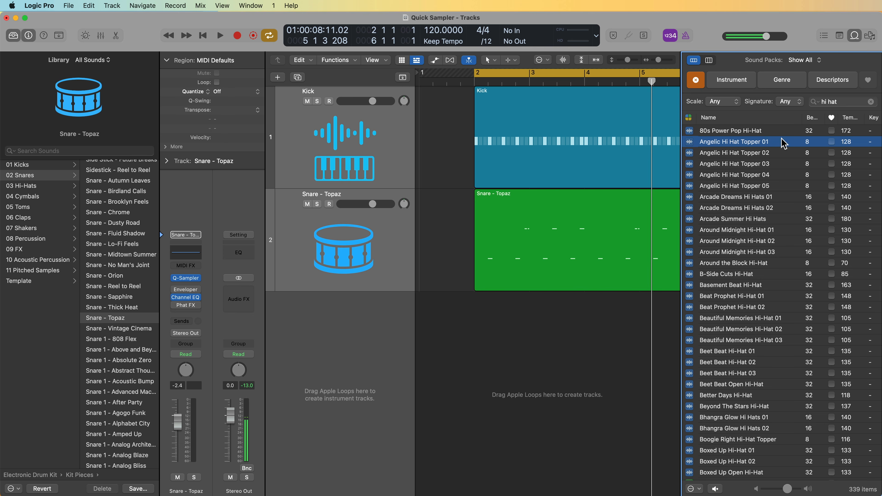
Step: Add Angelic Hi Hat Topper 01 as a new audio track and move its region to start at bar 2
{"action": "left_click_drag", "start_coordinate": [744, 145], "coordinate": [471, 340]}
{"action": "left_click", "coordinate": [854, 35]}
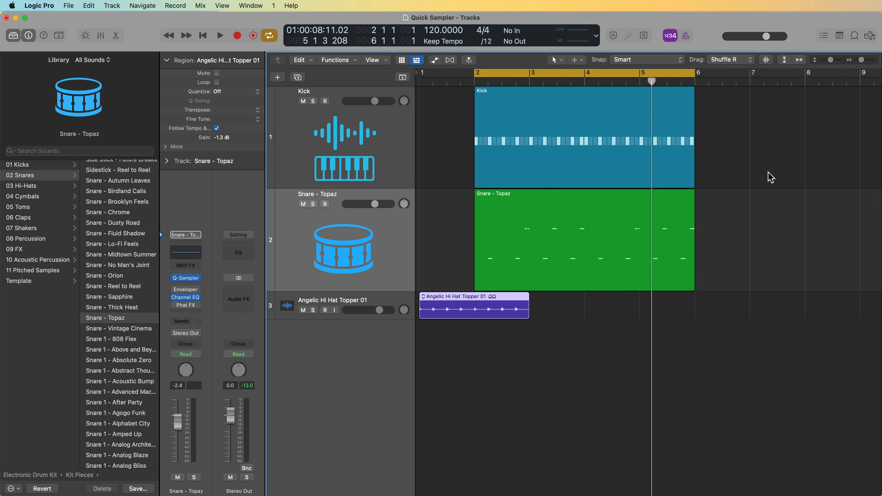
{"action": "left_click_drag", "start_coordinate": [507, 309], "coordinate": [545, 284]}
{"action": "left_click", "coordinate": [578, 342]}
{"action": "left_click", "coordinate": [539, 310]}
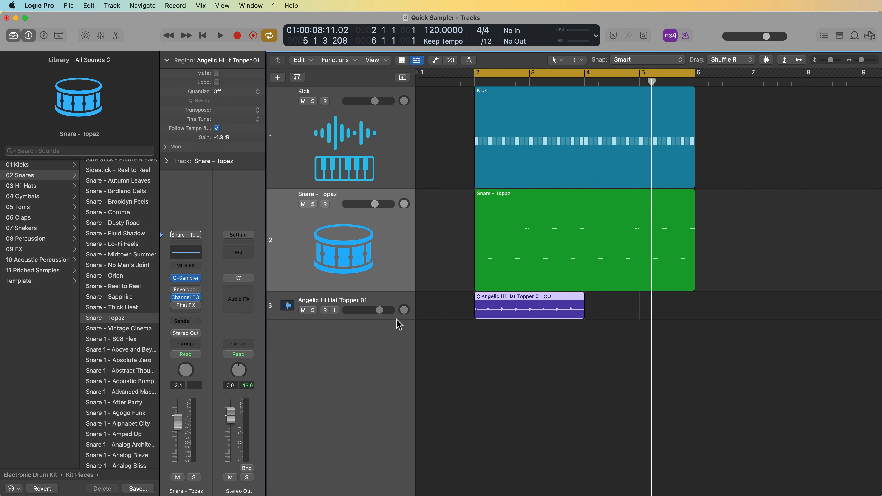
Step: Enlarge the hi-hat track, turn off cycling and create a new Quick Sampler (Optimized) track from the hi-hat region
{"action": "mouse_move", "coordinate": [397, 320]}
{"action": "left_mouse_down"}
{"action": "mouse_move", "coordinate": [392, 360]}
{"action": "mouse_move", "coordinate": [392, 336]}
{"action": "left_mouse_up"}
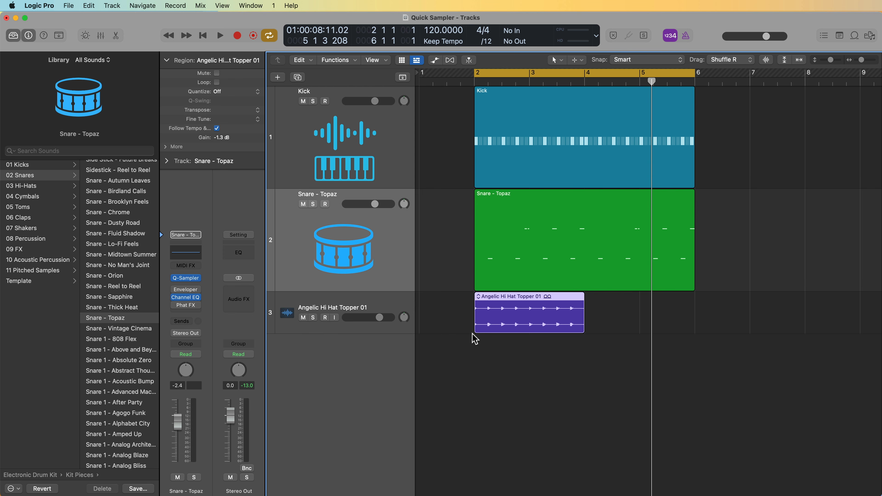
{"action": "key", "text": "c"}
{"action": "left_click", "coordinate": [523, 357]}
{"action": "left_click_drag", "start_coordinate": [526, 326], "coordinate": [364, 367]}
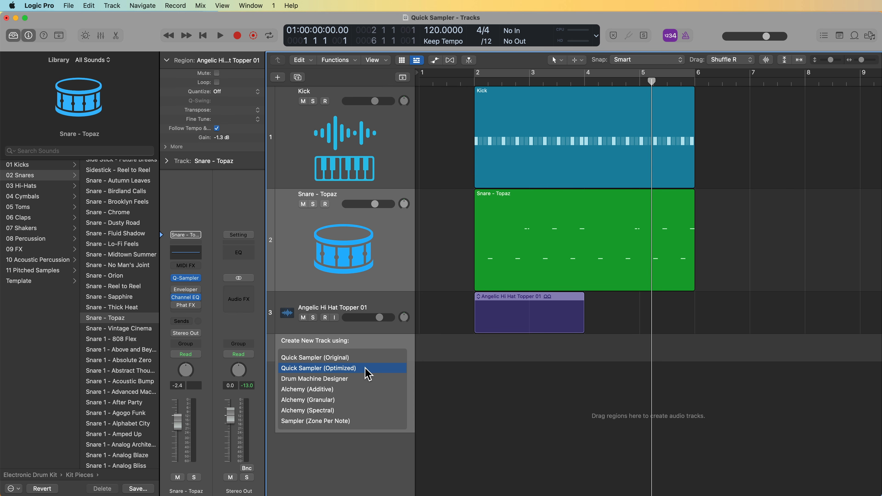
Step: Delete the original Angelic Hi Hat Topper 01 audio track with its region and enlarge the hi-hat's Quick Sampler track
{"action": "left_click_drag", "start_coordinate": [368, 375], "coordinate": [369, 362]}
{"action": "left_click", "coordinate": [399, 306]}
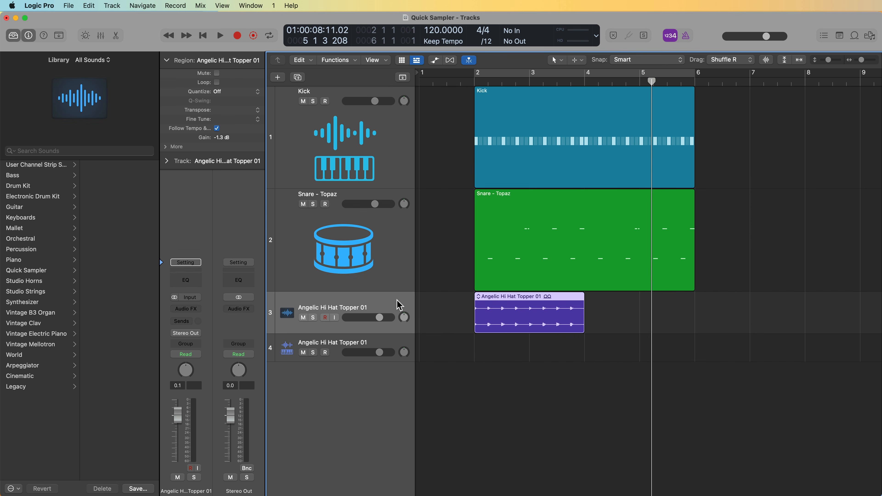
{"action": "key", "text": "BackSpace"}
{"action": "key", "text": "super+BackSpace"}
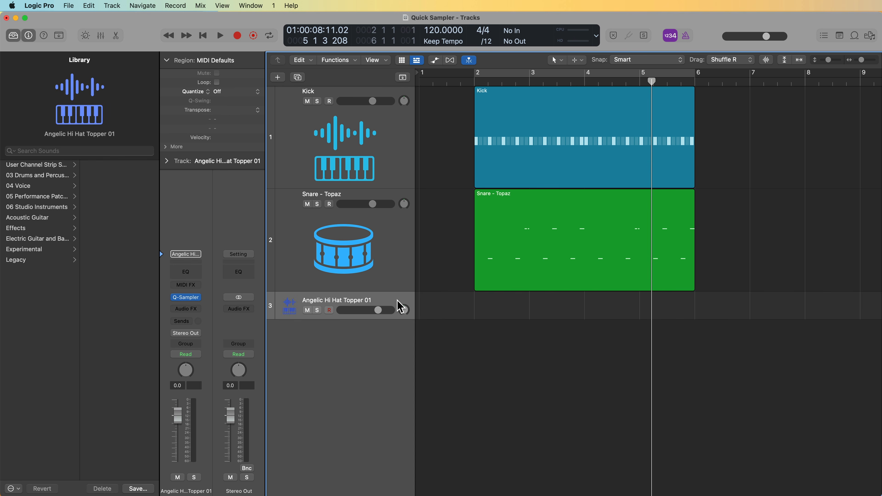
{"action": "key", "text": "super+Down"}
Step: Open the hi-hat track's Quick Sampler and set the slice key mapping to White
{"action": "left_click", "coordinate": [186, 298]}
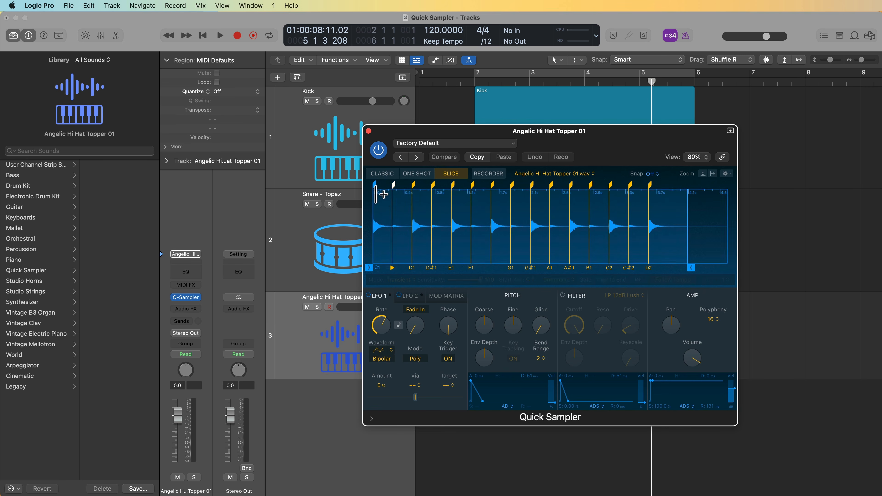
{"action": "left_click", "coordinate": [28, 37]}
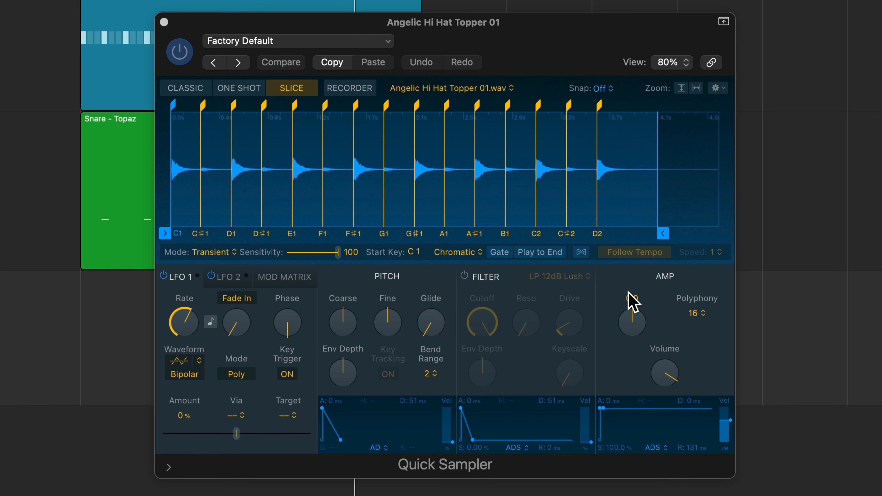
{"action": "left_click", "coordinate": [448, 255]}
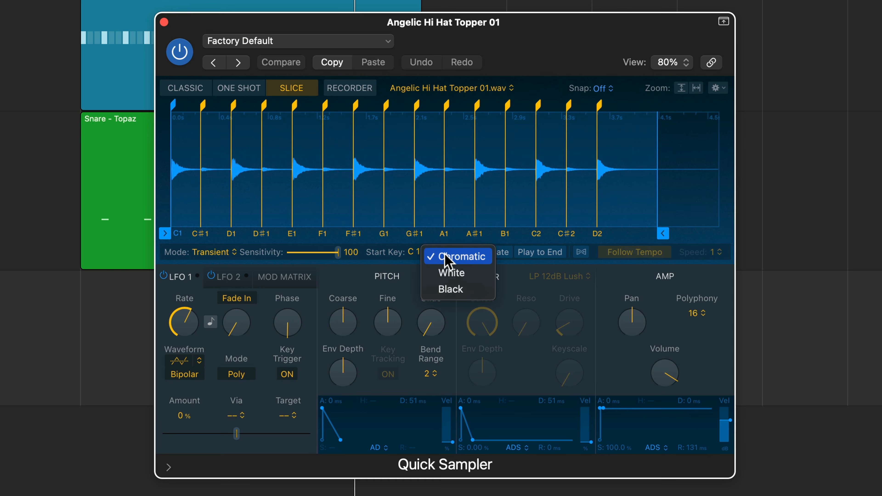
{"action": "left_click", "coordinate": [482, 274]}
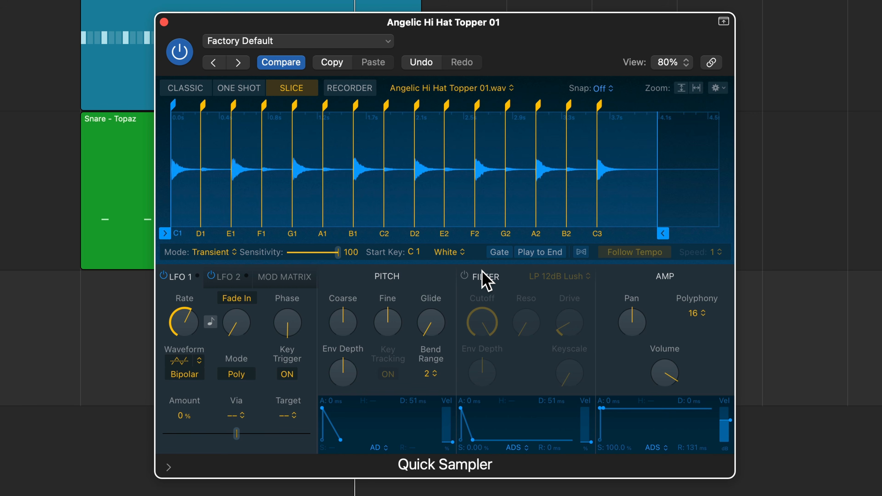
Step: Extend the Amp envelope's velocity range to its lowest level, with sustain at 0% and decay at about 185 ms
{"action": "mouse_move", "coordinate": [729, 420]}
{"action": "left_click_drag", "start_coordinate": [729, 420], "coordinate": [731, 438]}
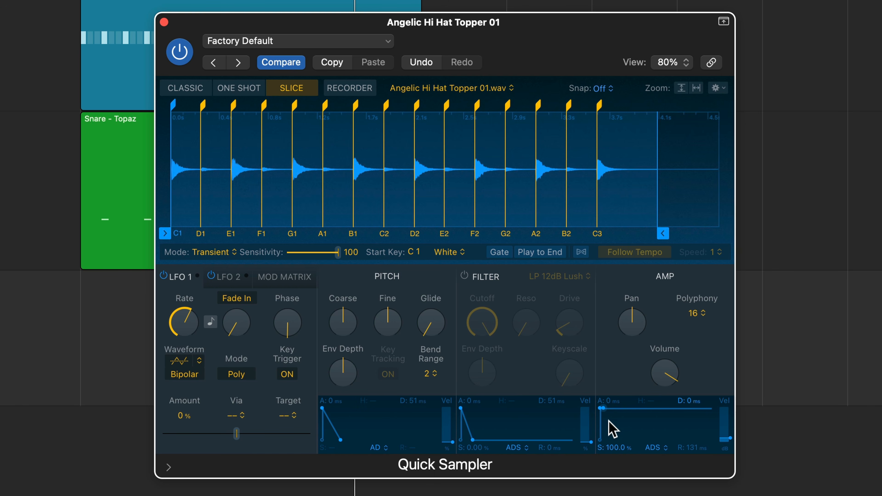
{"action": "left_click_drag", "start_coordinate": [604, 409], "coordinate": [616, 461]}
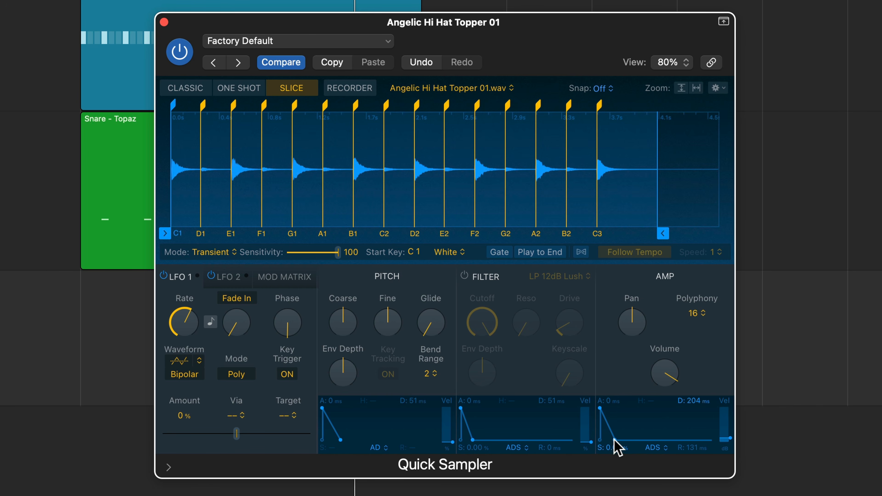
{"action": "left_click_drag", "start_coordinate": [613, 439], "coordinate": [608, 469]}
{"action": "mouse_move", "coordinate": [609, 447]}
{"action": "left_mouse_down"}
{"action": "mouse_move", "coordinate": [613, 411]}
{"action": "mouse_move", "coordinate": [610, 453]}
{"action": "mouse_move", "coordinate": [605, 420]}
{"action": "mouse_move", "coordinate": [612, 459]}
{"action": "left_mouse_up"}
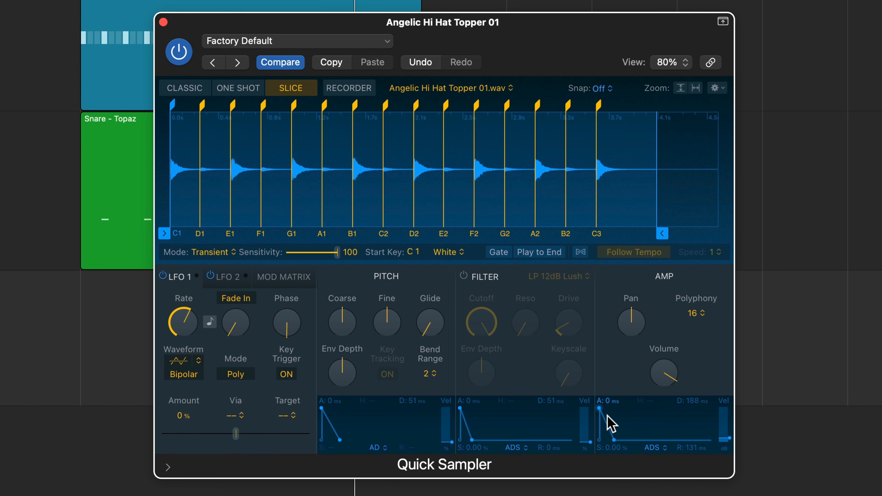
{"action": "left_click_drag", "start_coordinate": [612, 441], "coordinate": [609, 446]}
{"action": "left_click_drag", "start_coordinate": [611, 441], "coordinate": [614, 446]}
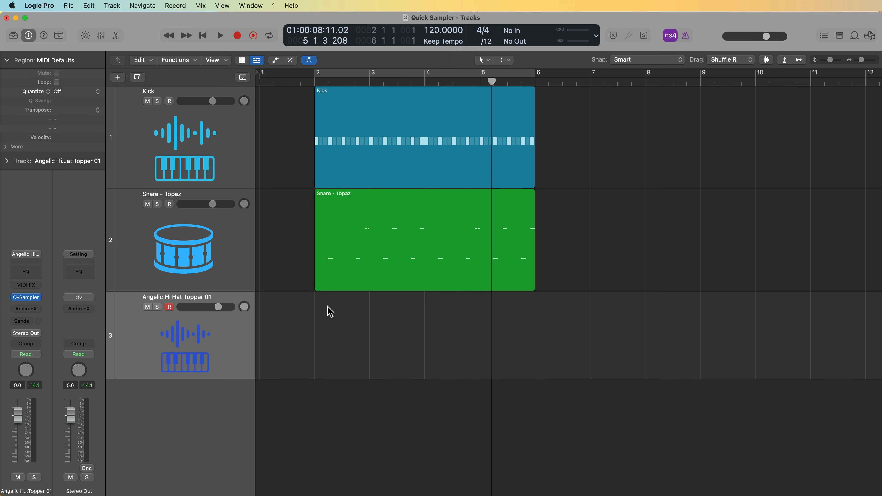
Step: Create a pattern region at bar 2 on the hi-hat track and show it in an enlarged Step Sequencer
{"action": "right_click", "coordinate": [328, 311]}
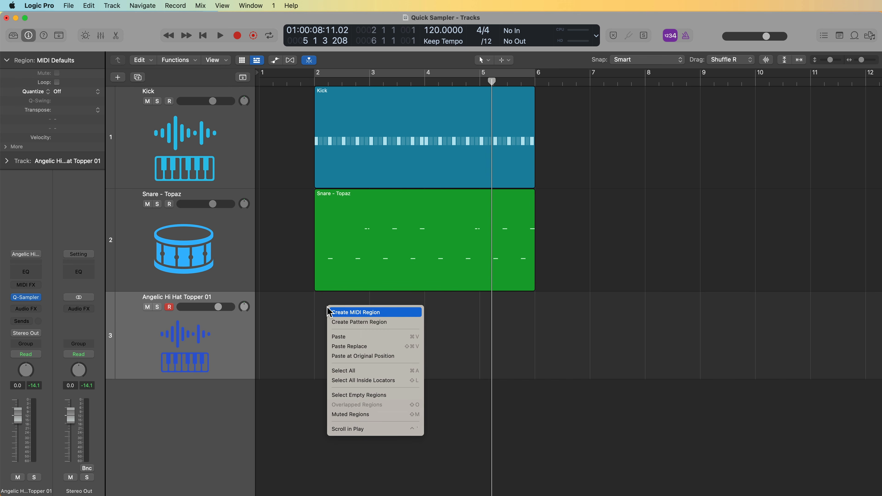
{"action": "left_click", "coordinate": [358, 322]}
{"action": "left_click_drag", "start_coordinate": [479, 329], "coordinate": [476, 211]}
Step: Set the pattern's step rate to 8T and its length to 12 steps
{"action": "left_click", "coordinate": [169, 254]}
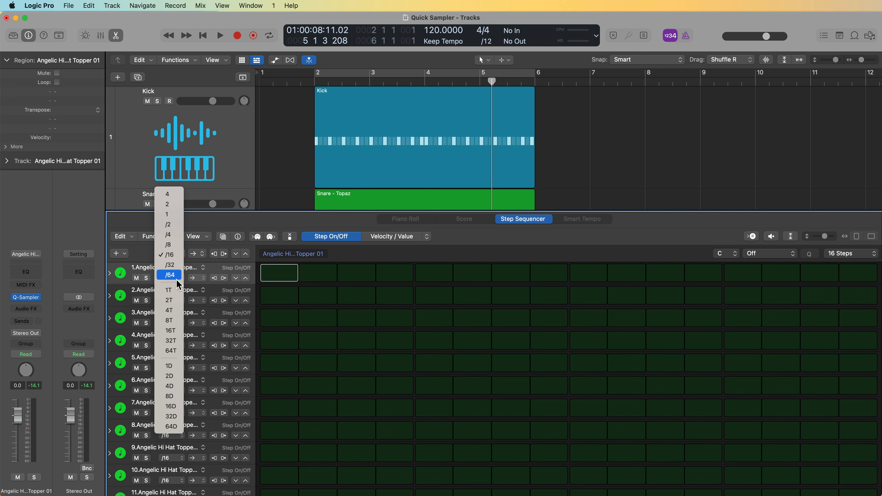
{"action": "left_click", "coordinate": [170, 321]}
{"action": "left_click", "coordinate": [848, 254]}
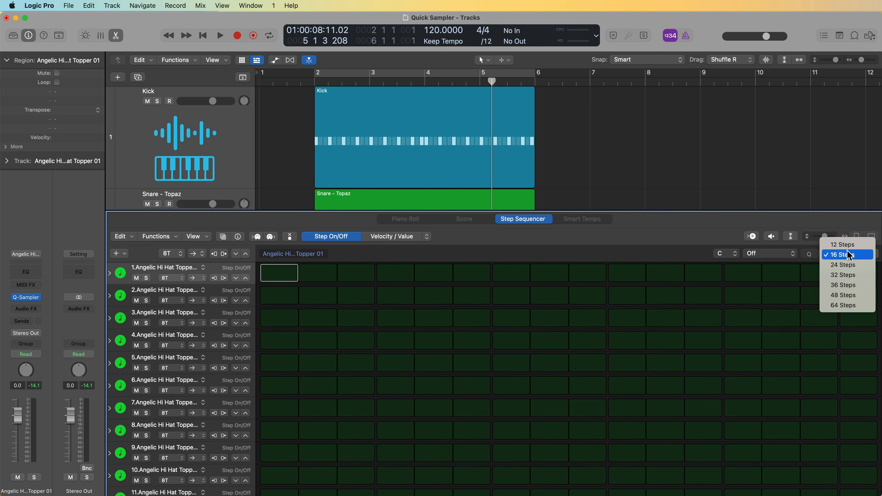
{"action": "left_click", "coordinate": [853, 244]}
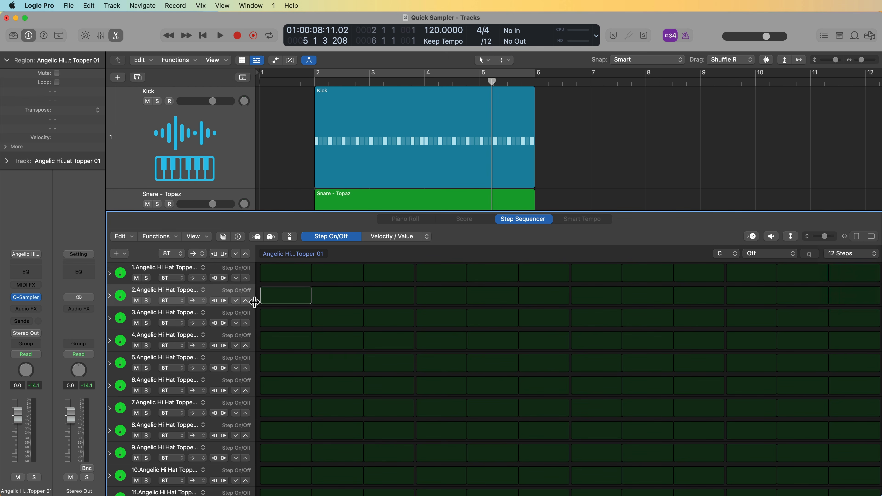
Step: Program C1 on each triplet's first step and D1 on the other two, and extend the pattern to 24 steps during cycled playback
{"action": "left_click_drag", "start_coordinate": [255, 302], "coordinate": [328, 303]}
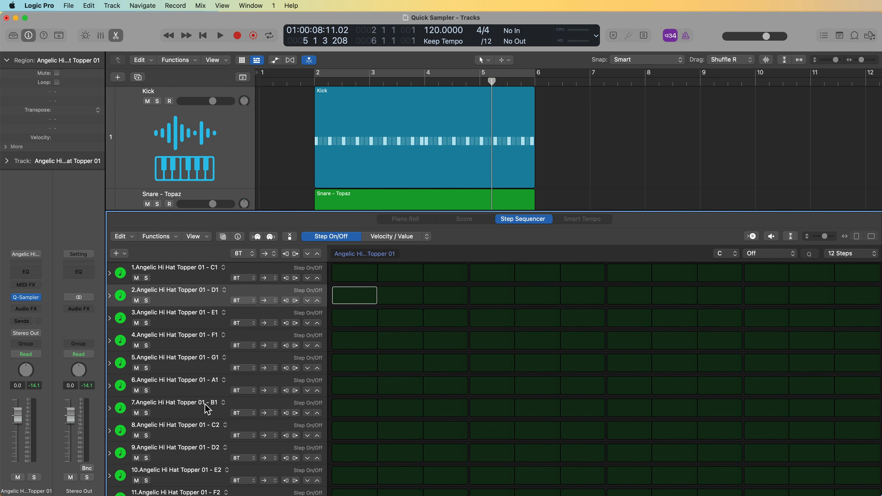
{"action": "scroll", "coordinate": [209, 380], "scroll_direction": "down", "scroll_amount": 3}
{"action": "scroll", "coordinate": [454, 441], "scroll_direction": "up", "scroll_amount": 3}
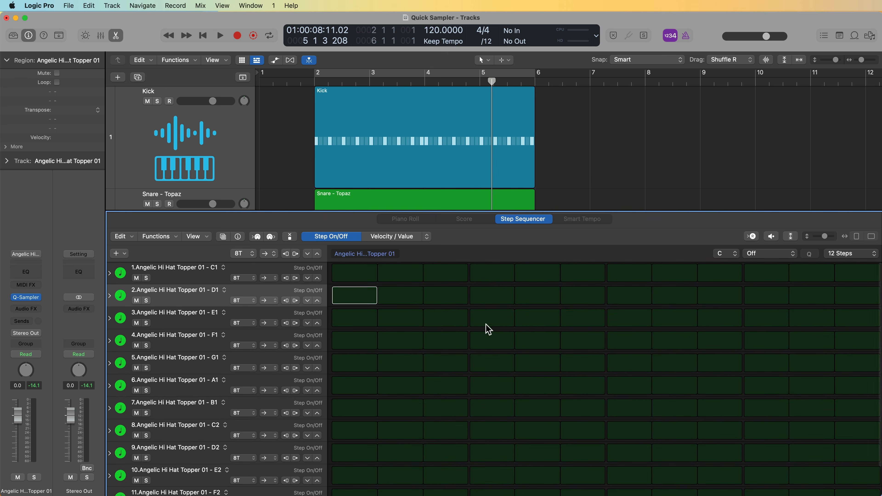
{"action": "key", "text": "c"}
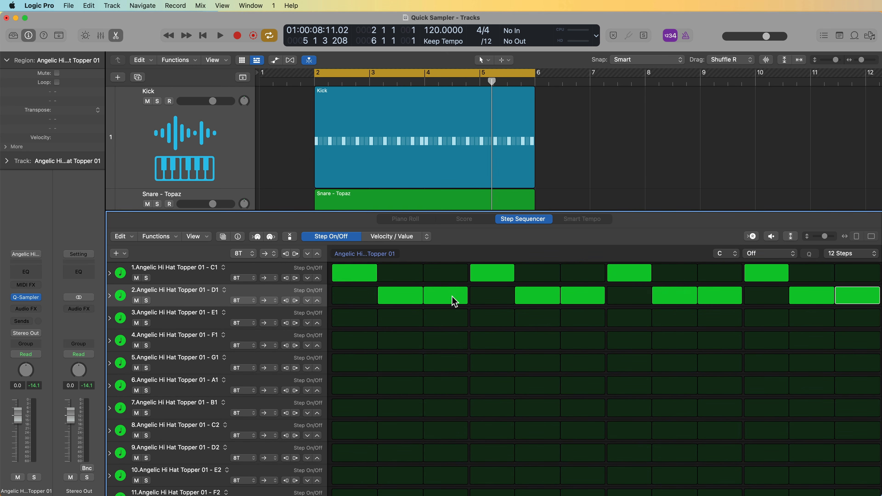
{"action": "key", "text": "space"}
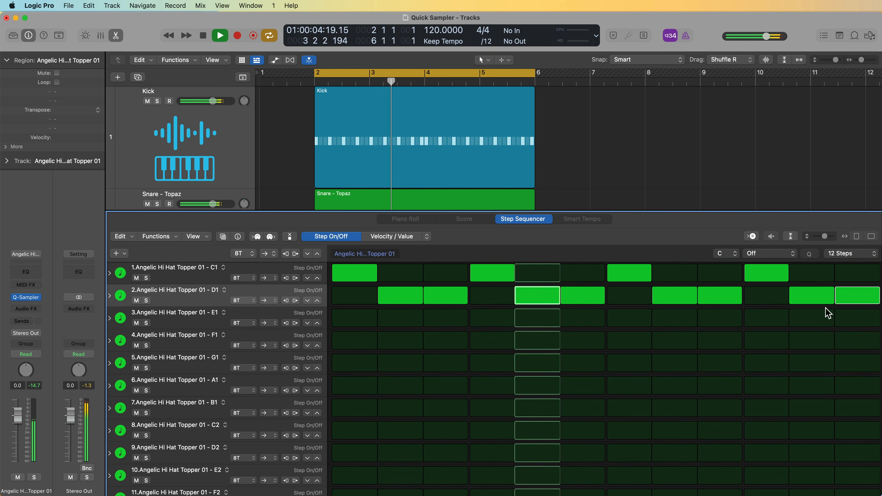
{"action": "left_click", "coordinate": [845, 253]}
{"action": "left_click", "coordinate": [854, 275]}
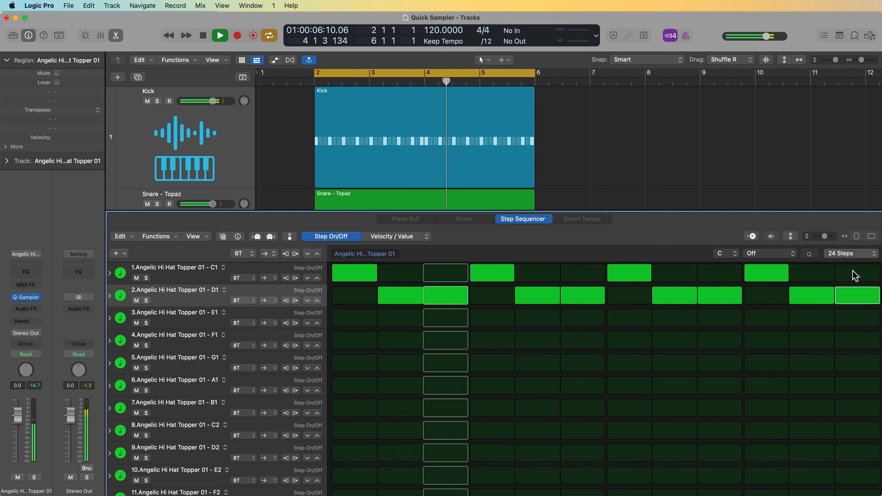
Step: Lower the velocities of the eight active C1 steps to varied values between about 50 and 70
{"action": "left_click", "coordinate": [396, 236]}
{"action": "left_click_drag", "start_coordinate": [343, 268], "coordinate": [345, 269]}
{"action": "left_click_drag", "start_coordinate": [416, 268], "coordinate": [421, 279]}
{"action": "mouse_move", "coordinate": [479, 269]}
{"action": "left_mouse_down"}
{"action": "mouse_move", "coordinate": [500, 281]}
{"action": "mouse_move", "coordinate": [549, 276]}
{"action": "left_mouse_up"}
{"action": "left_click_drag", "start_coordinate": [616, 271], "coordinate": [617, 273]}
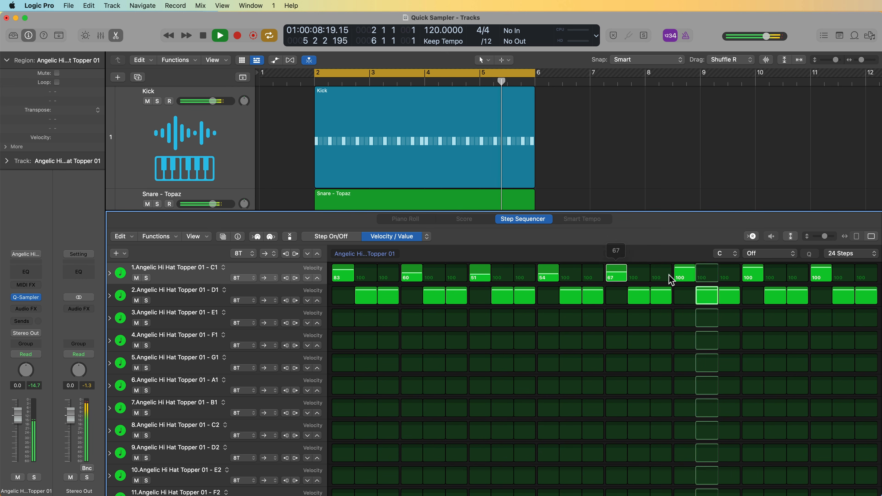
{"action": "left_click_drag", "start_coordinate": [683, 270], "coordinate": [684, 277]}
{"action": "left_click_drag", "start_coordinate": [755, 268], "coordinate": [756, 274]}
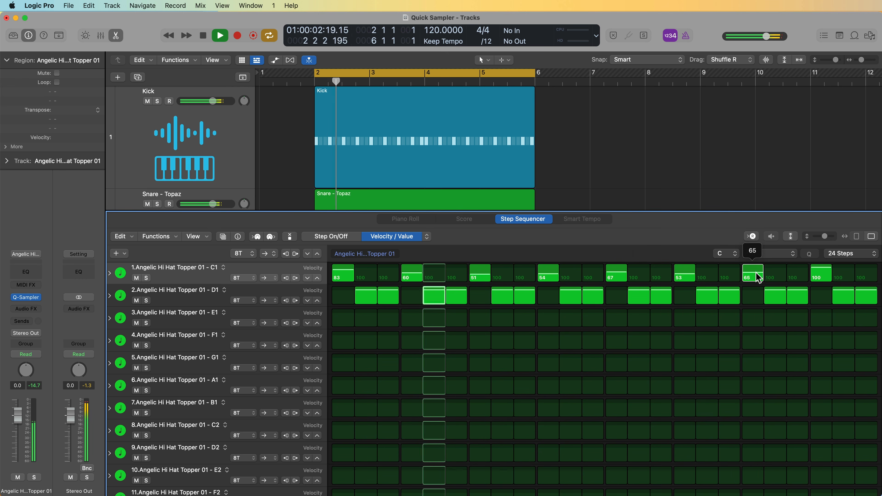
{"action": "left_click_drag", "start_coordinate": [830, 269], "coordinate": [830, 274]}
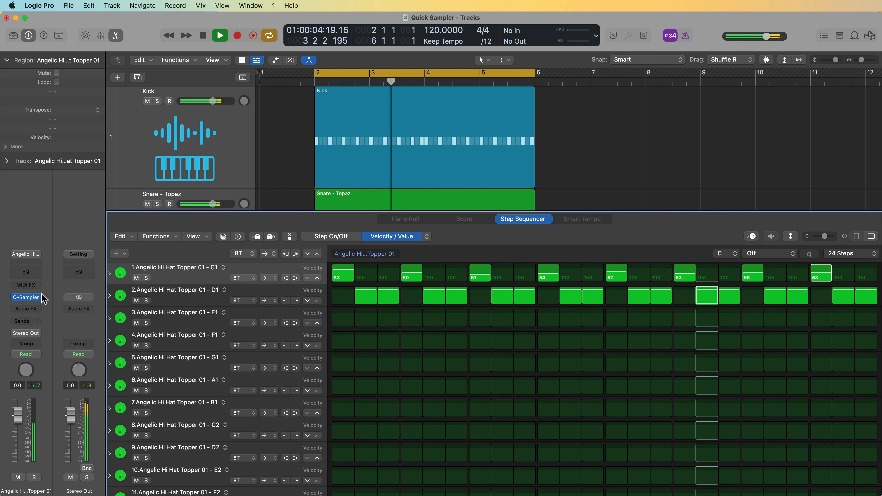
Step: Check the hi-hat slices triggering in Quick Sampler during playback, close the plug-in and stop playback
{"action": "left_click", "coordinate": [26, 297]}
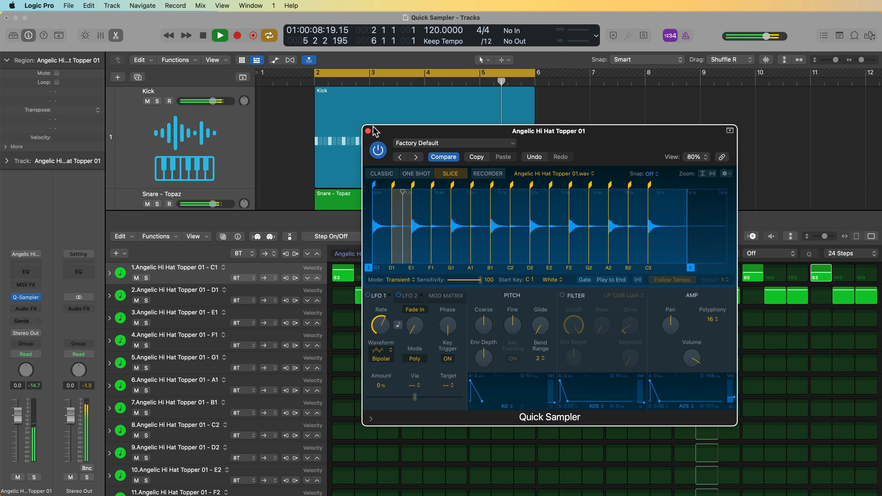
{"action": "left_click", "coordinate": [368, 131]}
{"action": "key", "text": "space"}
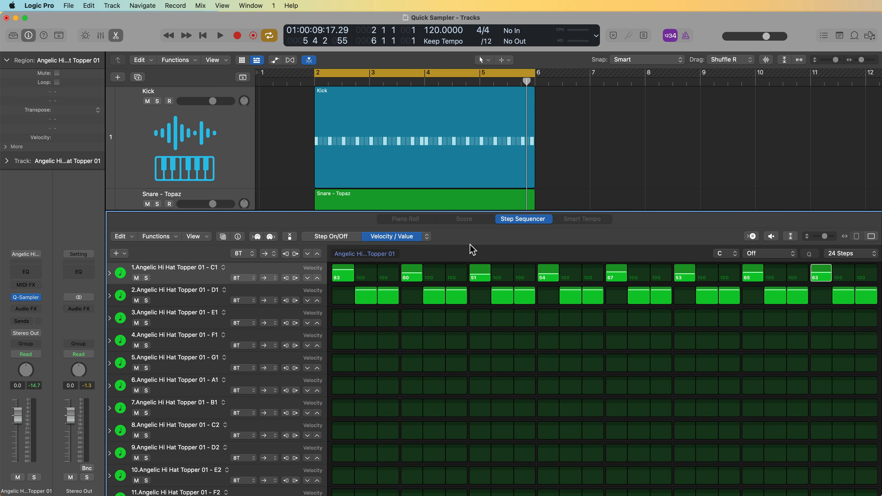
Step: Set Note Repeat to 2 on steps 9, 15, 21 and 24 of the D1 row and play the pattern
{"action": "left_click", "coordinate": [426, 237]}
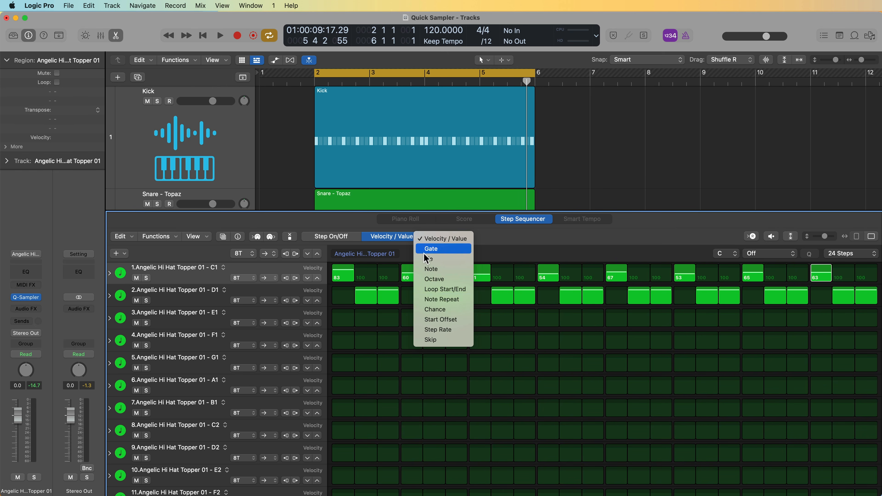
{"action": "left_click", "coordinate": [455, 300]}
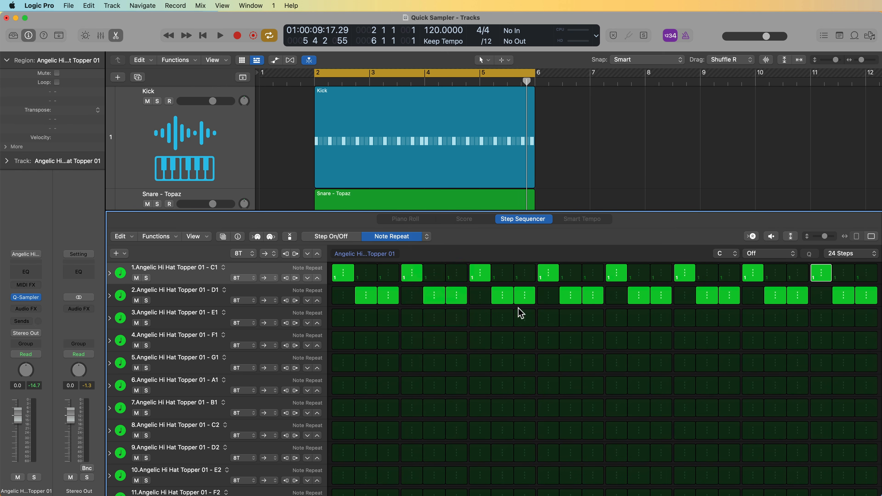
{"action": "left_click_drag", "start_coordinate": [518, 309], "coordinate": [522, 306]}
{"action": "left_click_drag", "start_coordinate": [669, 306], "coordinate": [663, 305]}
{"action": "left_click_drag", "start_coordinate": [793, 310], "coordinate": [798, 305]}
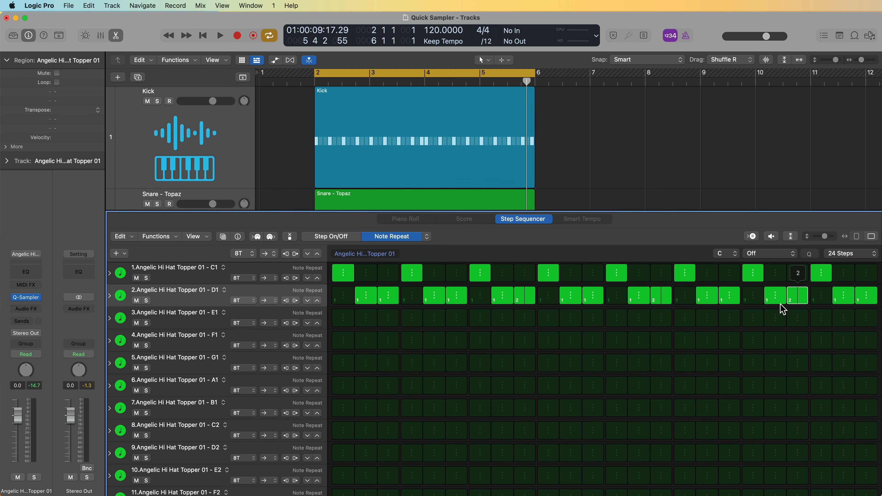
{"action": "left_click_drag", "start_coordinate": [867, 303], "coordinate": [867, 298]}
{"action": "key", "text": "space"}
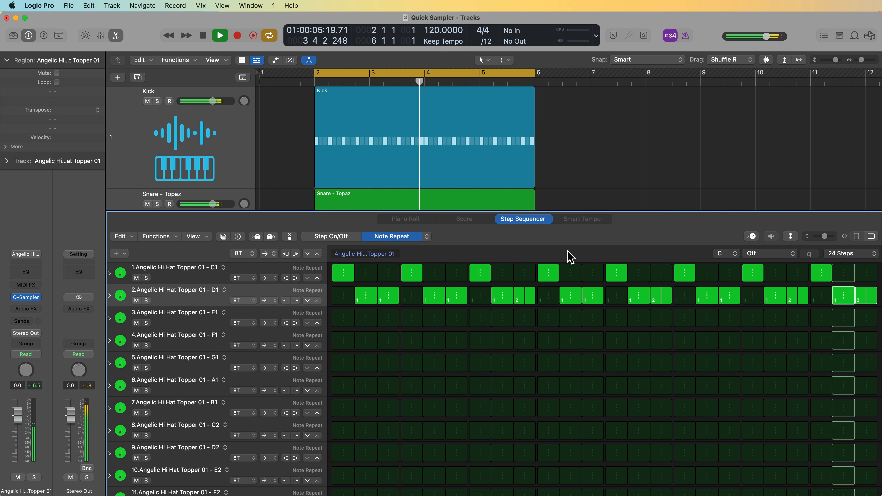
Step: Close the Step Sequencer and lower the hi-hat track to -0.7 dB in the mixer during playback
{"action": "key", "text": "e"}
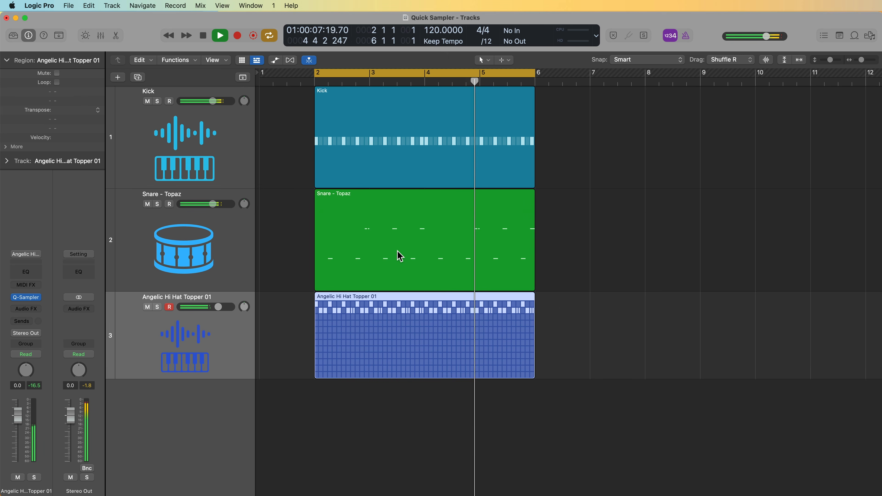
{"action": "left_click", "coordinate": [608, 239]}
{"action": "key", "text": "x"}
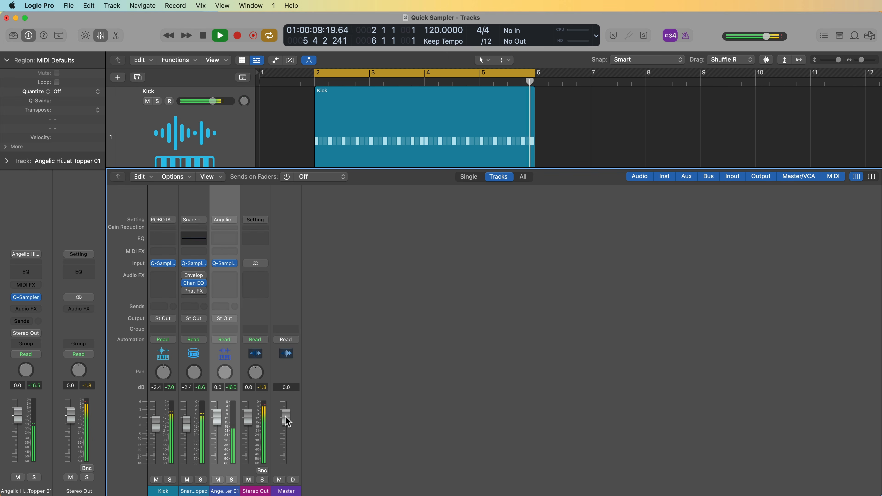
{"action": "left_click_drag", "start_coordinate": [217, 419], "coordinate": [217, 420]}
{"action": "key", "text": "space"}
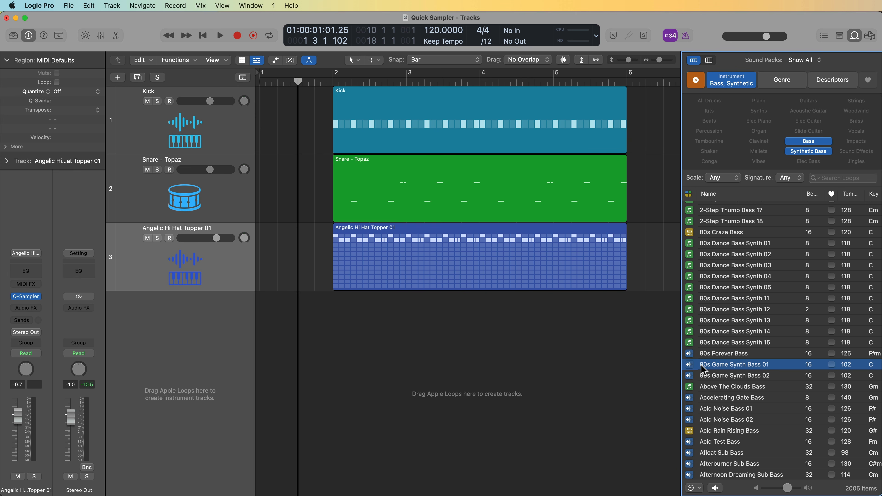
Step: Add the 80s Game Synth Bass 01 Apple Loop to the project and create a Quick Sampler track from it
{"action": "left_click", "coordinate": [746, 367]}
{"action": "left_click_drag", "start_coordinate": [745, 370], "coordinate": [208, 386]}
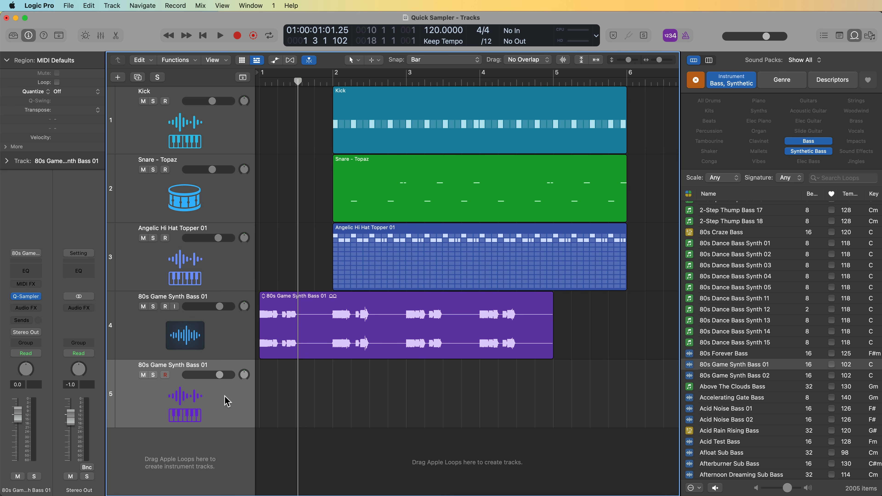
Step: Open the synth bass track's Quick Sampler and switch it to Classic mode with the loop browser closed
{"action": "left_click", "coordinate": [27, 297]}
{"action": "left_click", "coordinate": [853, 37]}
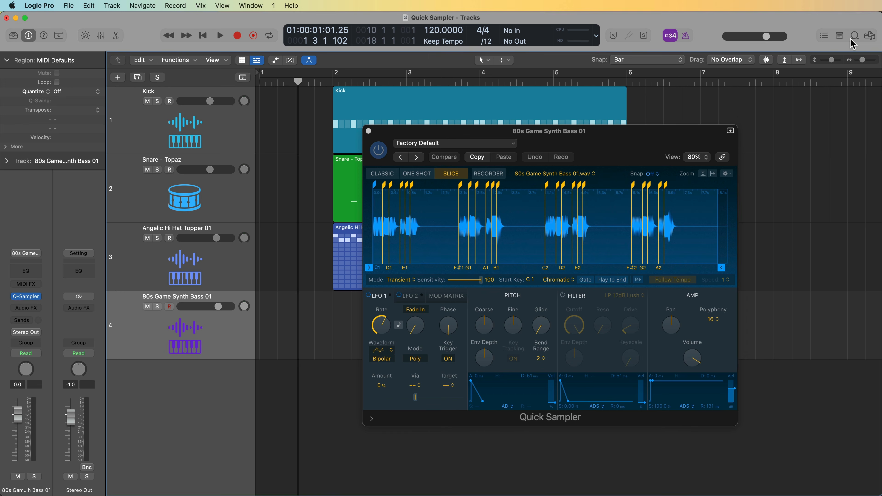
{"action": "left_click_drag", "start_coordinate": [642, 133], "coordinate": [656, 141]}
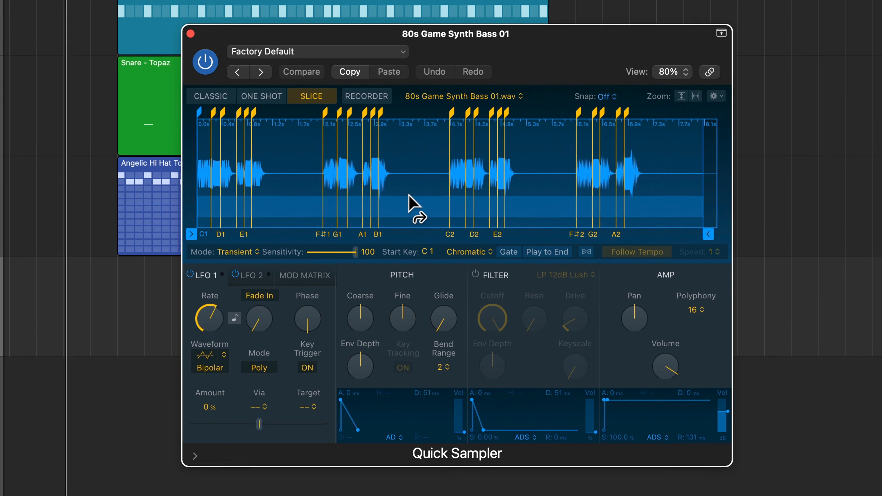
{"action": "left_click", "coordinate": [394, 181]}
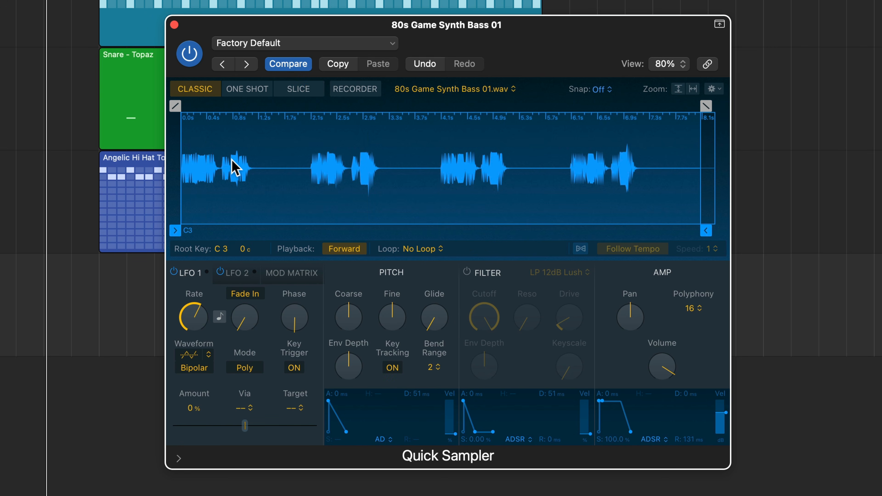
Step: Trim the synth bass sample to the third note, with its start at about 1.954 s and its end at about 2.562 s
{"action": "mouse_move", "coordinate": [703, 238]}
{"action": "left_mouse_down"}
{"action": "mouse_move", "coordinate": [391, 259]}
{"action": "mouse_move", "coordinate": [396, 243]}
{"action": "left_mouse_up"}
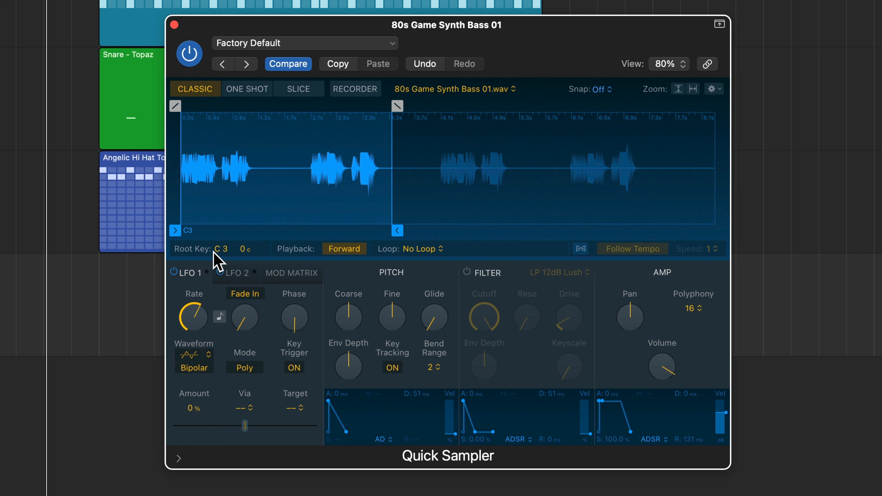
{"action": "scroll", "coordinate": [344, 183], "scroll_direction": "up", "scroll_amount": 3}
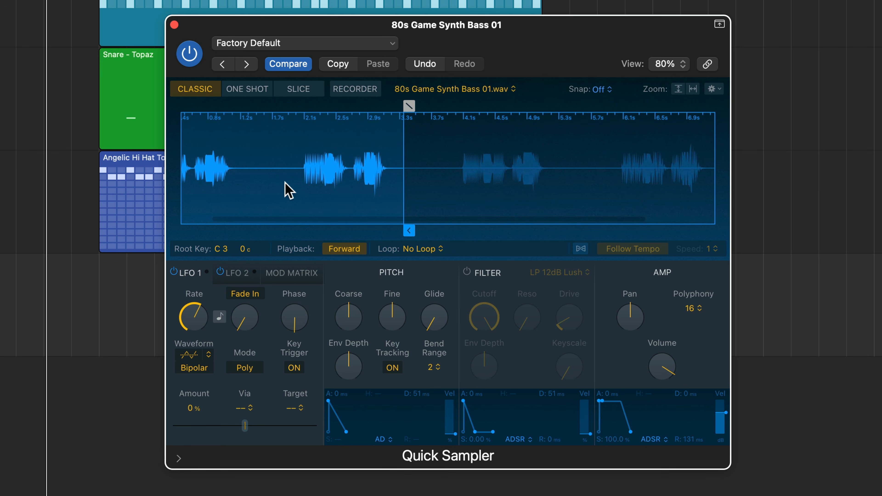
{"action": "mouse_move", "coordinate": [410, 231]}
{"action": "left_mouse_down"}
{"action": "mouse_move", "coordinate": [380, 230]}
{"action": "mouse_move", "coordinate": [354, 246]}
{"action": "left_mouse_up"}
{"action": "scroll", "coordinate": [292, 205], "scroll_direction": "left", "scroll_amount": 2}
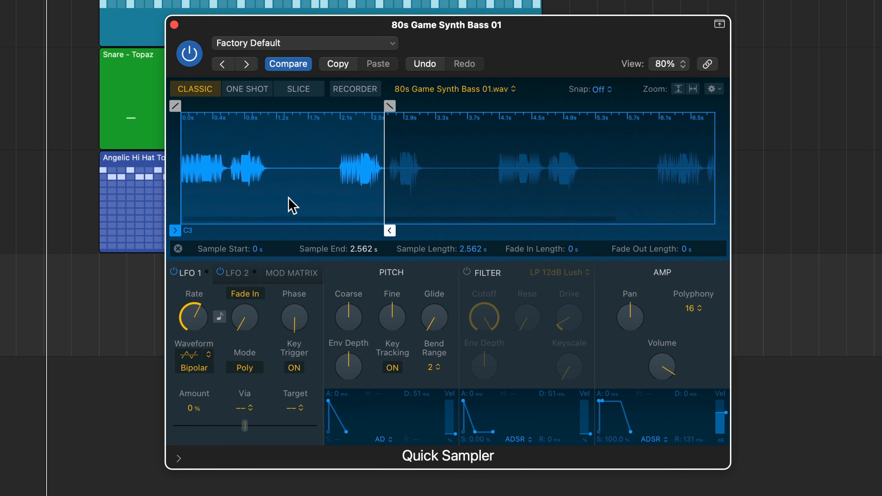
{"action": "left_click_drag", "start_coordinate": [174, 230], "coordinate": [335, 231]}
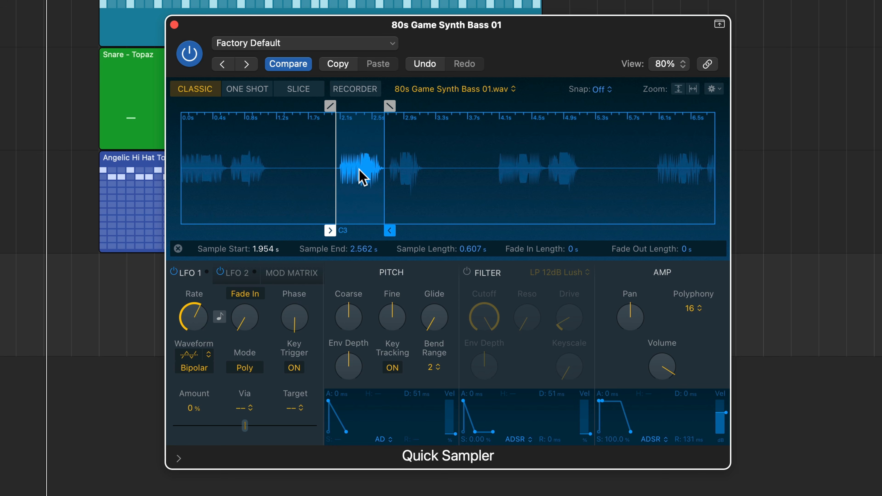
Step: Shorten the sample end to about 2.255 s, set Snap to Transient, and move the sample start to the transient at 2 s
{"action": "scroll", "coordinate": [360, 177], "scroll_direction": "up", "scroll_amount": 8}
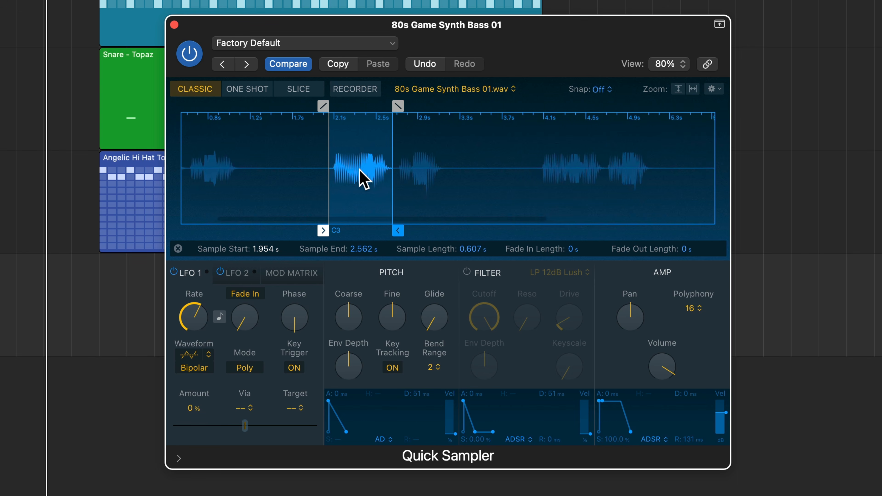
{"action": "scroll", "coordinate": [360, 177], "scroll_direction": "up", "scroll_amount": 3}
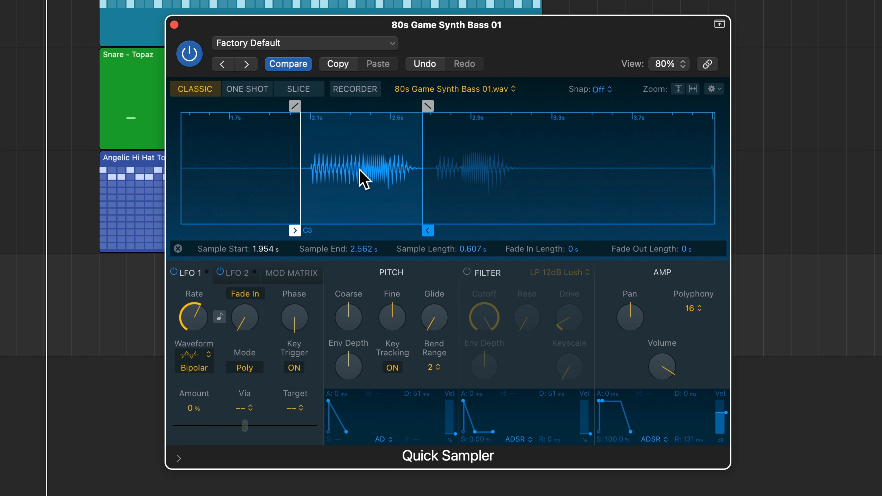
{"action": "scroll", "coordinate": [360, 177], "scroll_direction": "up", "scroll_amount": 4}
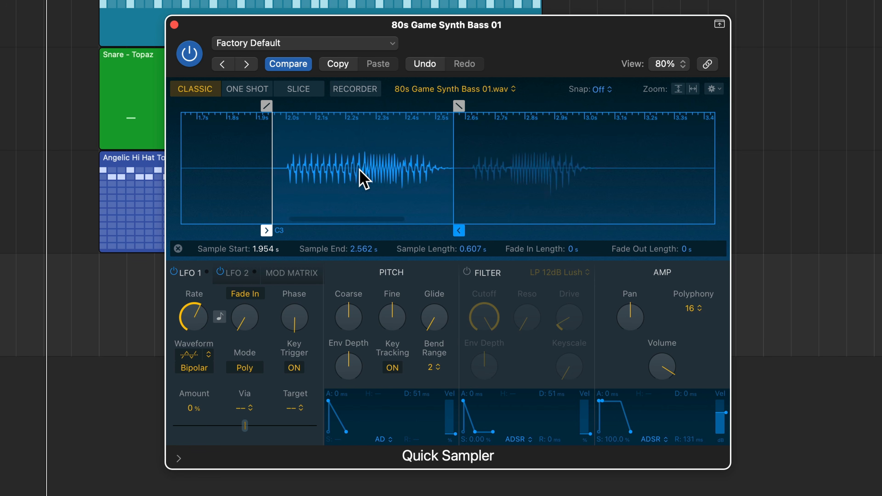
{"action": "left_click_drag", "start_coordinate": [458, 231], "coordinate": [365, 250]}
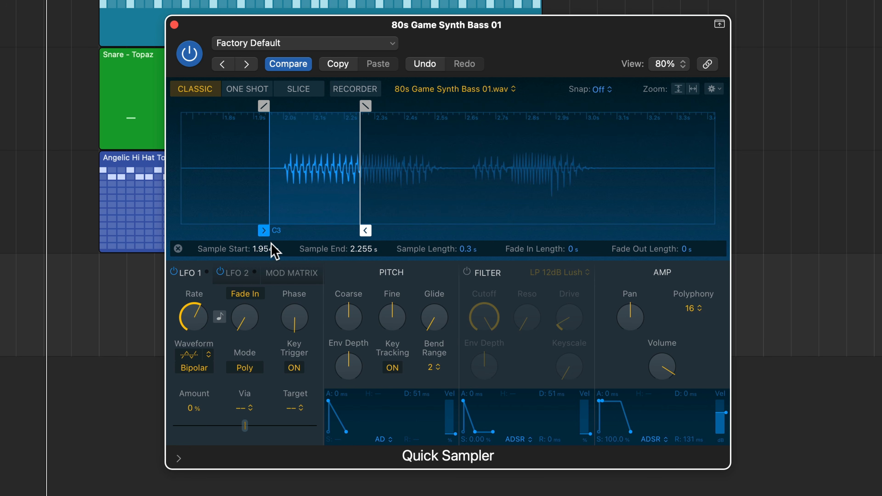
{"action": "left_click", "coordinate": [605, 90]}
{"action": "left_click", "coordinate": [618, 130]}
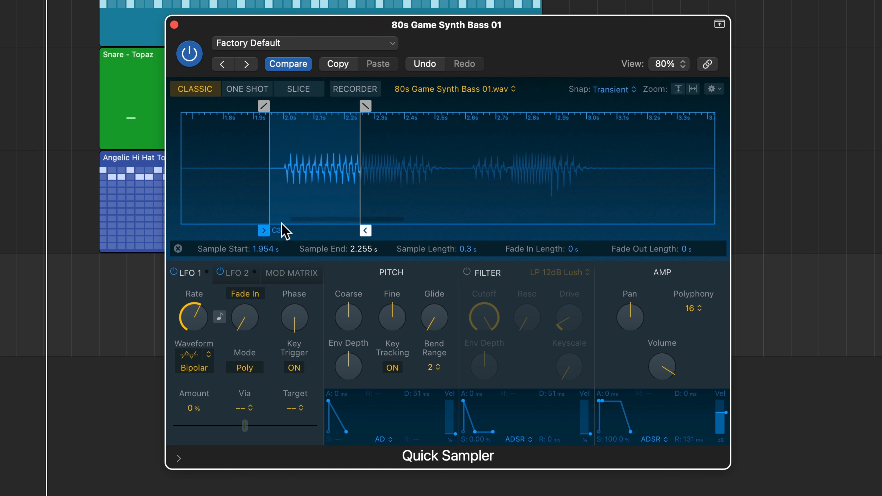
{"action": "left_click_drag", "start_coordinate": [261, 230], "coordinate": [275, 230]}
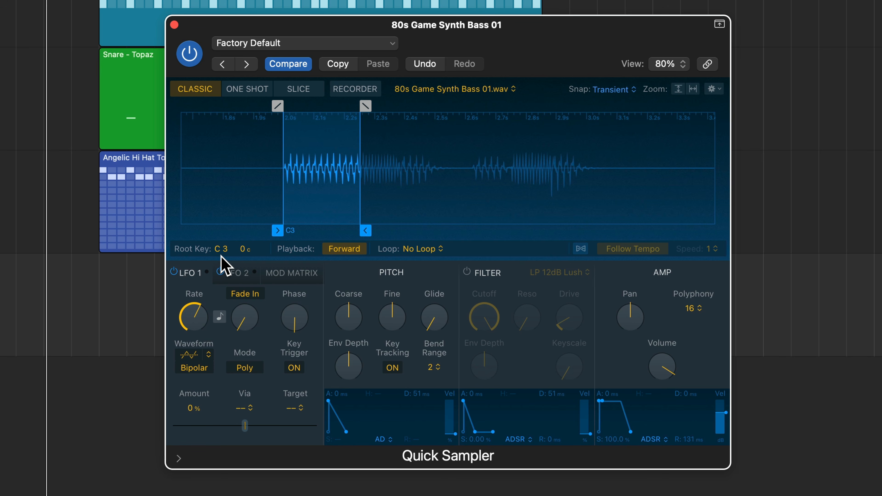
Step: Retune the bass sample and insert a stereo Tuner on the track, placing its window beside Quick Sampler to check the pitch
{"action": "left_click", "coordinate": [719, 89]}
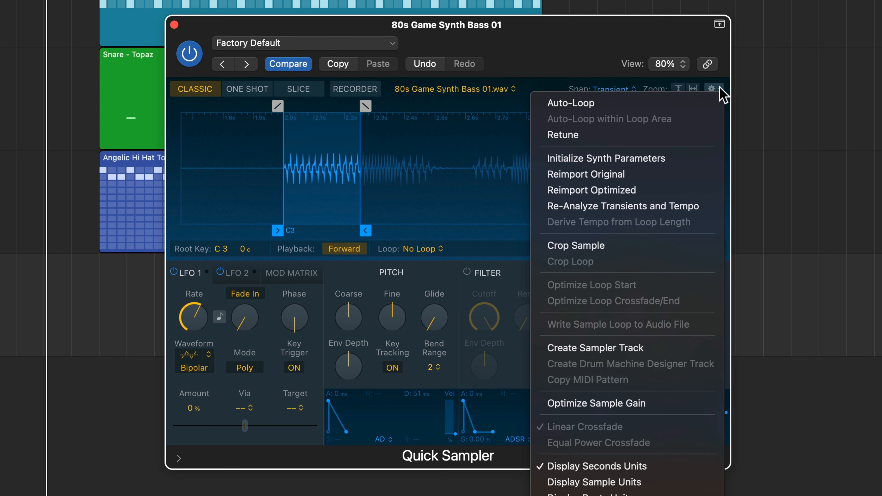
{"action": "left_click", "coordinate": [638, 141]}
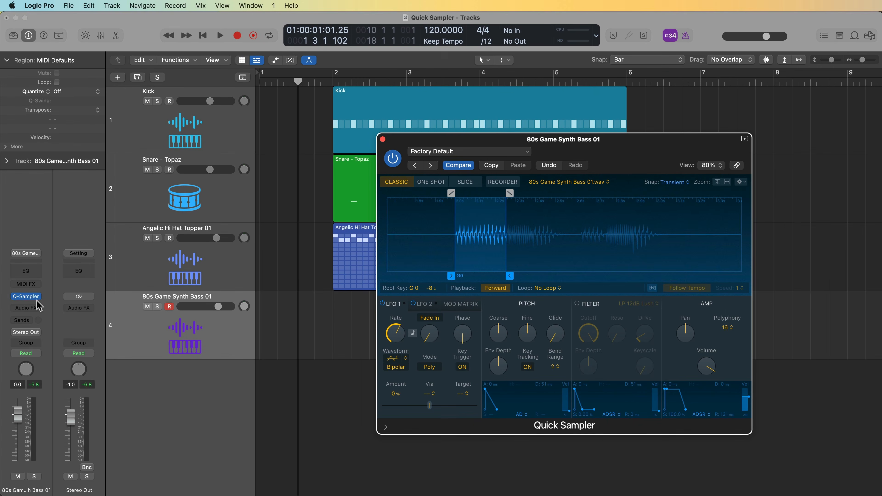
{"action": "left_click", "coordinate": [28, 308]}
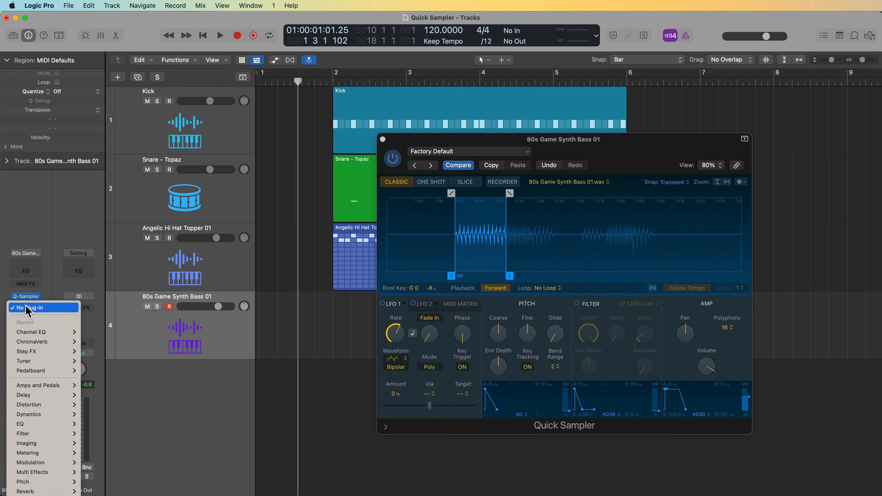
{"action": "mouse_move", "coordinate": [38, 361]}
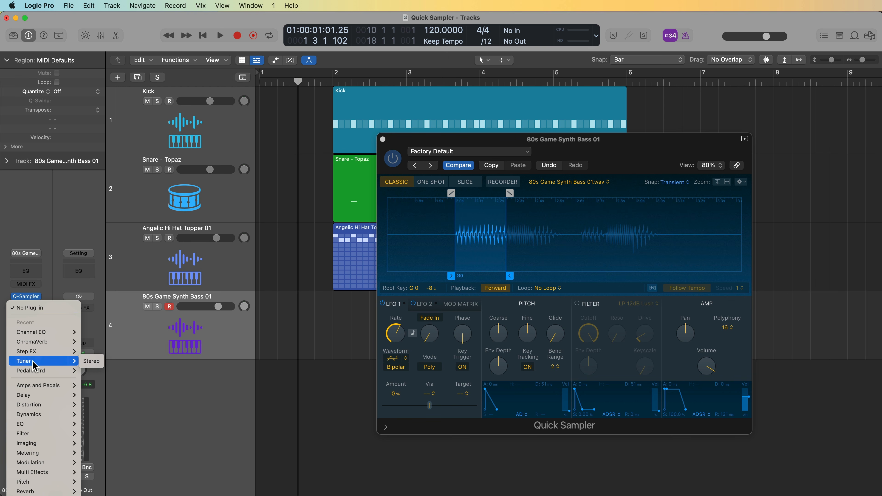
{"action": "left_click", "coordinate": [91, 361]}
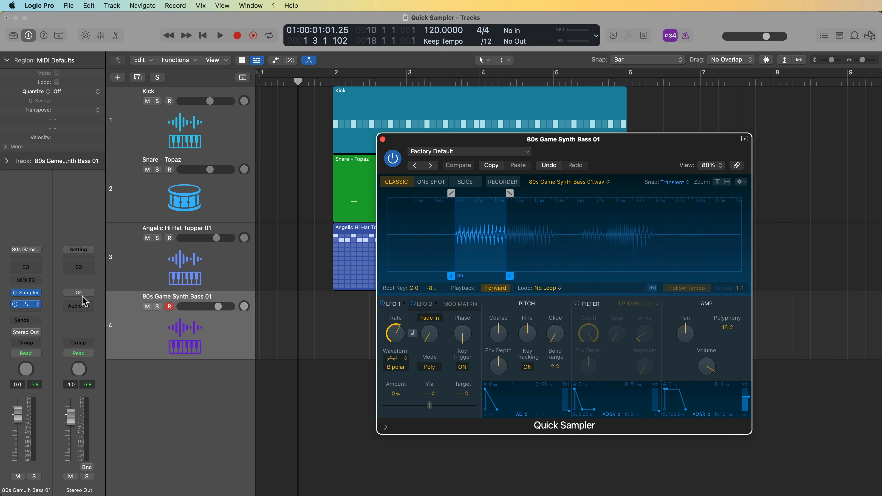
{"action": "left_click", "coordinate": [26, 305]}
{"action": "left_click_drag", "start_coordinate": [546, 72], "coordinate": [273, 183]}
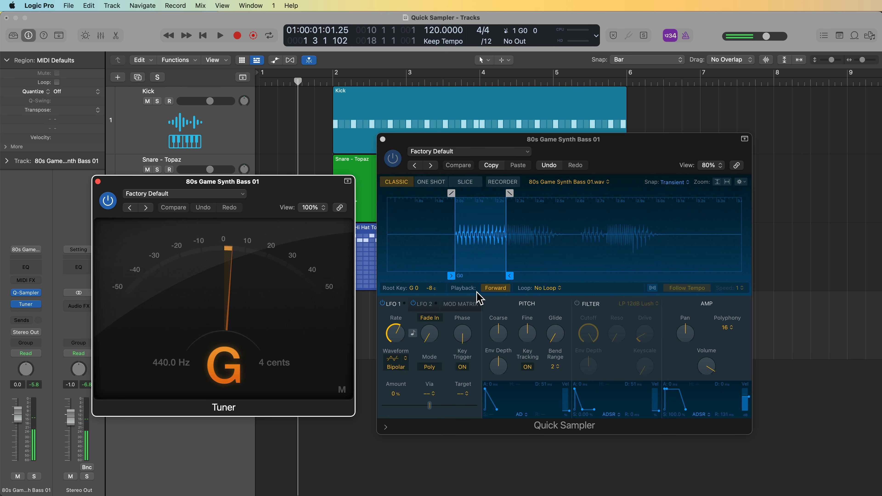
Step: Set the bass sample's root key to G1 and close the Tuner window
{"action": "left_click", "coordinate": [418, 292]}
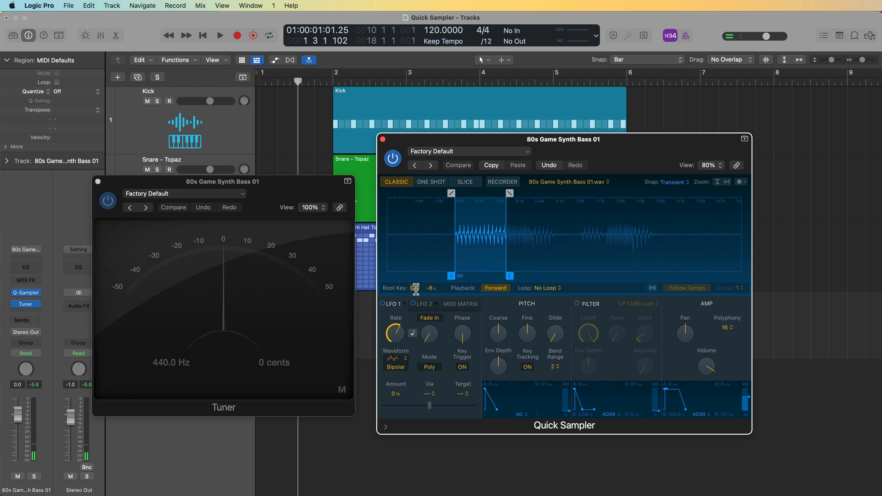
{"action": "type", "text": "g1"}
{"action": "key", "text": "Return"}
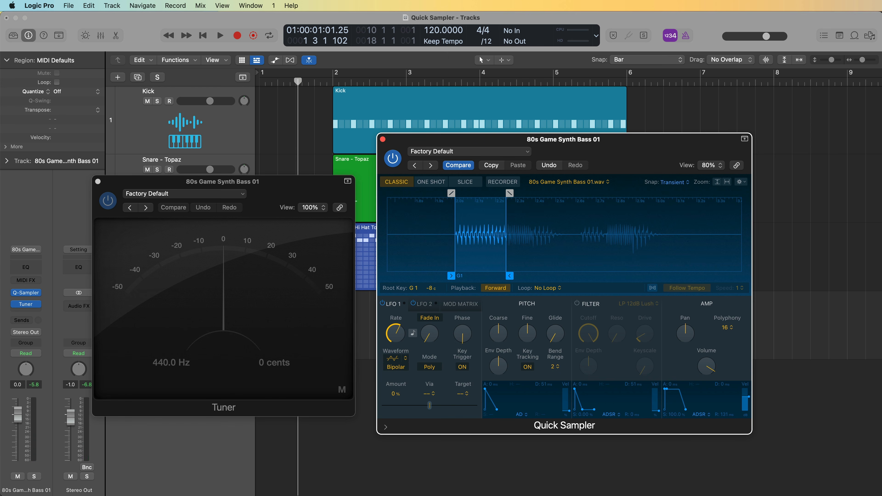
{"action": "left_click", "coordinate": [98, 182]}
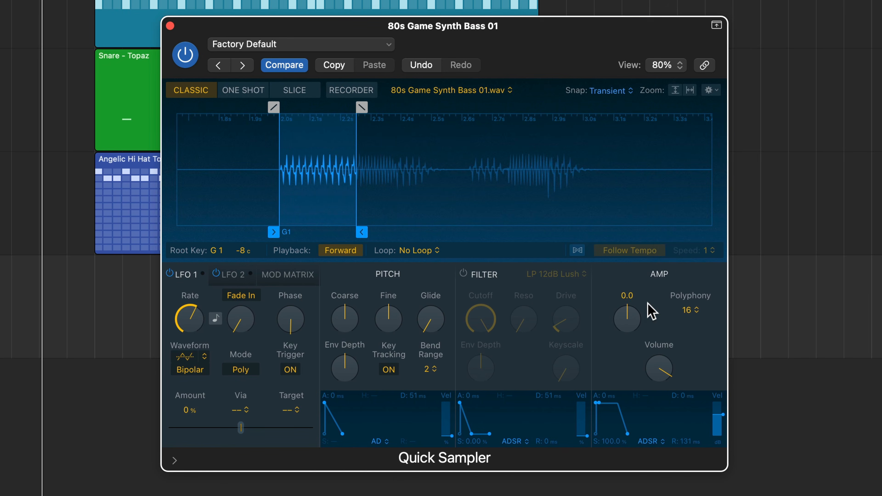
Step: Set polyphony to Mono, add a fade-out of about 0.039 s to the sample, and lower the Amp envelope's velocity amount
{"action": "left_click", "coordinate": [691, 310]}
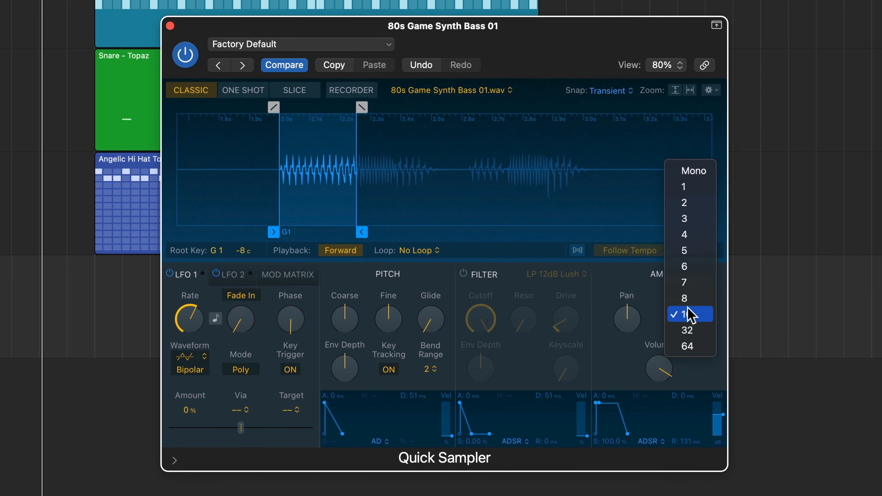
{"action": "left_click", "coordinate": [697, 174]}
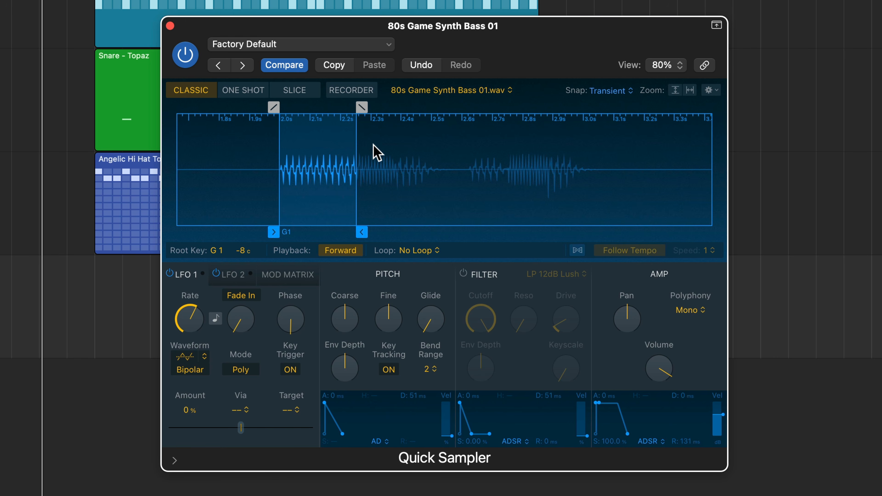
{"action": "left_click_drag", "start_coordinate": [362, 107], "coordinate": [353, 110]}
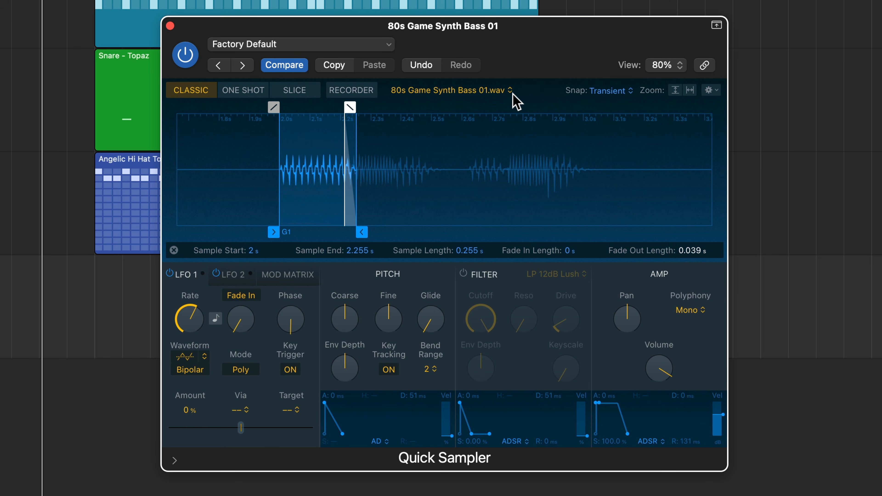
{"action": "left_click_drag", "start_coordinate": [720, 416], "coordinate": [718, 477]}
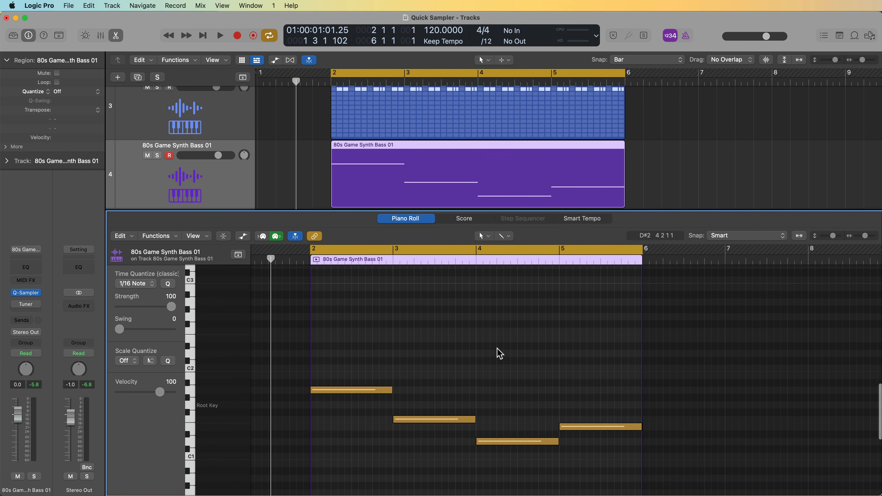
Step: Review the bass region's notes against the Quick Sampler settings and play the soloed bass track
{"action": "scroll", "coordinate": [498, 352], "scroll_direction": "down", "scroll_amount": 3}
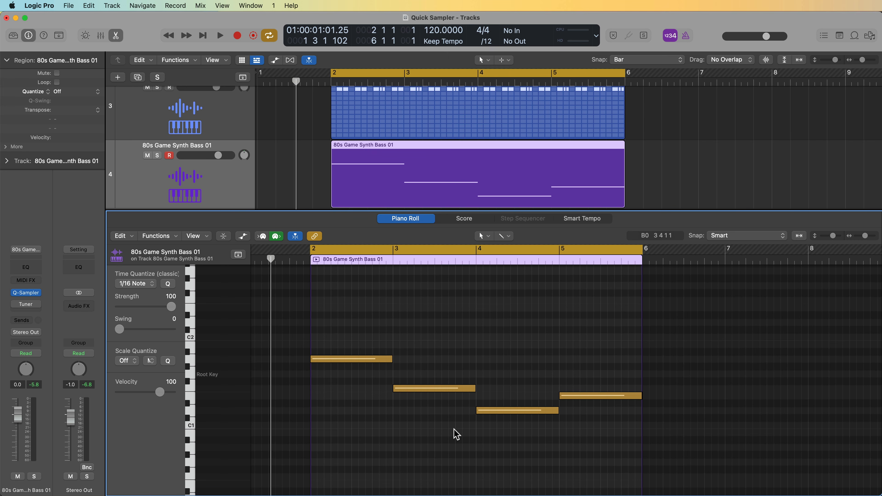
{"action": "left_click", "coordinate": [26, 293]}
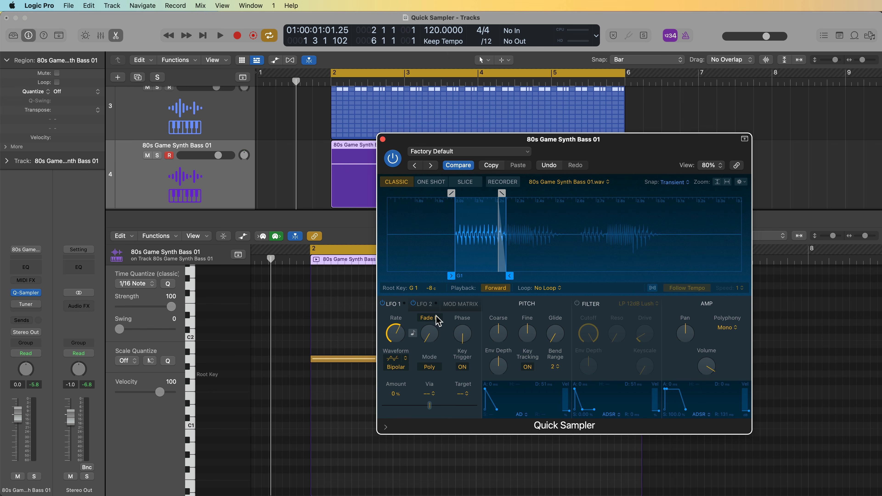
{"action": "left_click", "coordinate": [383, 139]}
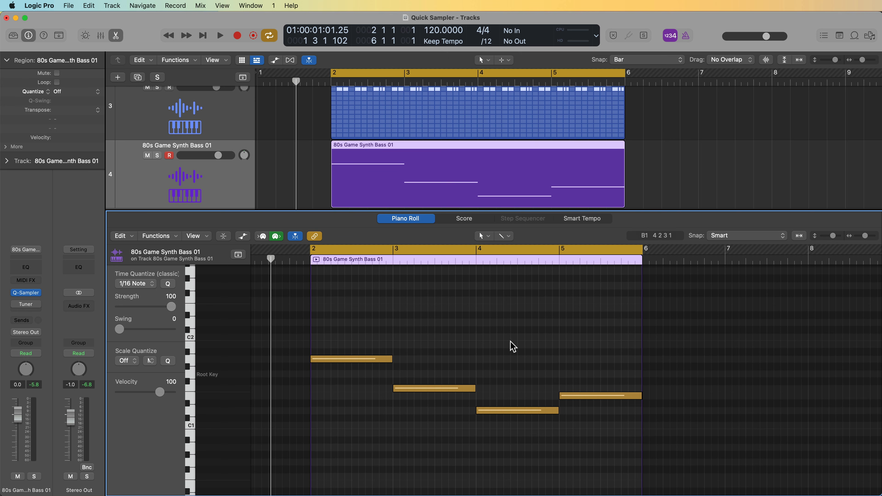
{"action": "scroll", "coordinate": [451, 349], "scroll_direction": "right", "scroll_amount": 3}
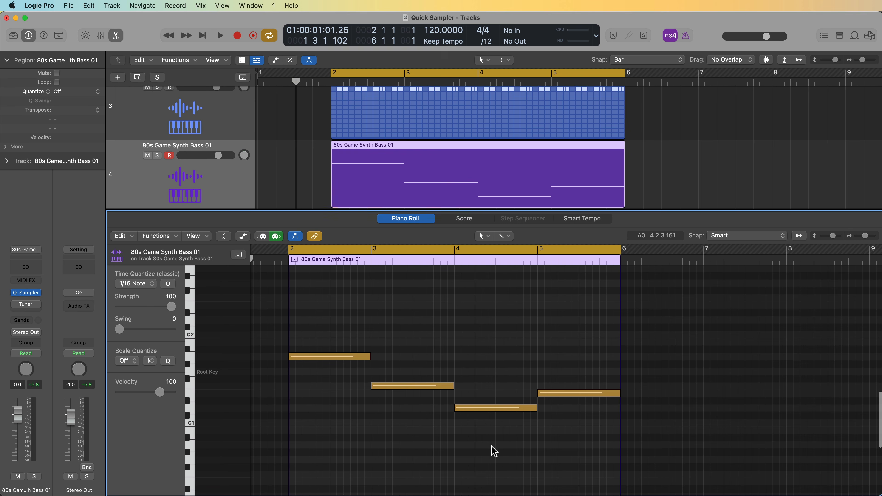
{"action": "key", "text": "s"}
{"action": "key", "text": "space"}
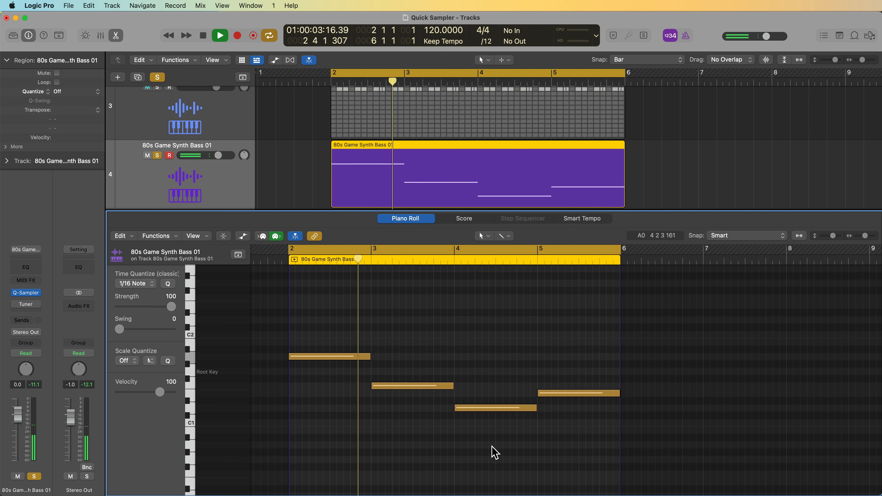
{"action": "key", "text": "space"}
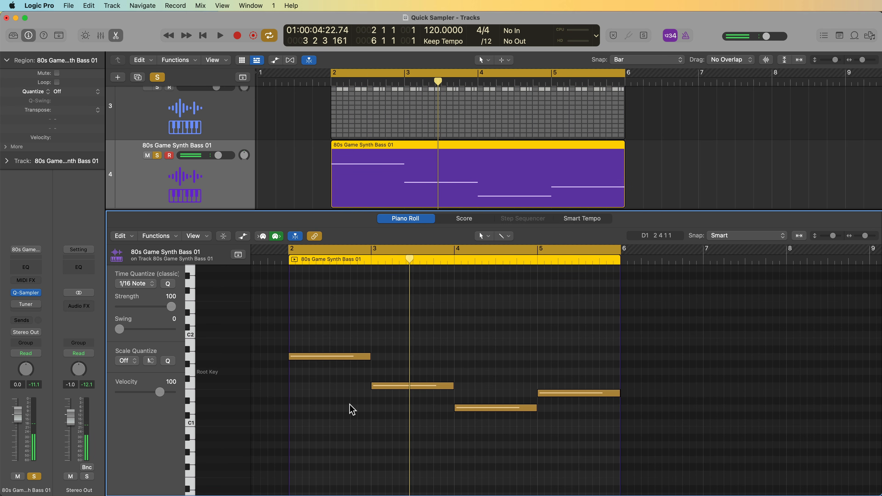
Step: Add the Arpeggiator MIDI effect to the synth bass track and play it with the other tracks
{"action": "left_click", "coordinate": [39, 284]}
{"action": "left_click", "coordinate": [61, 296]}
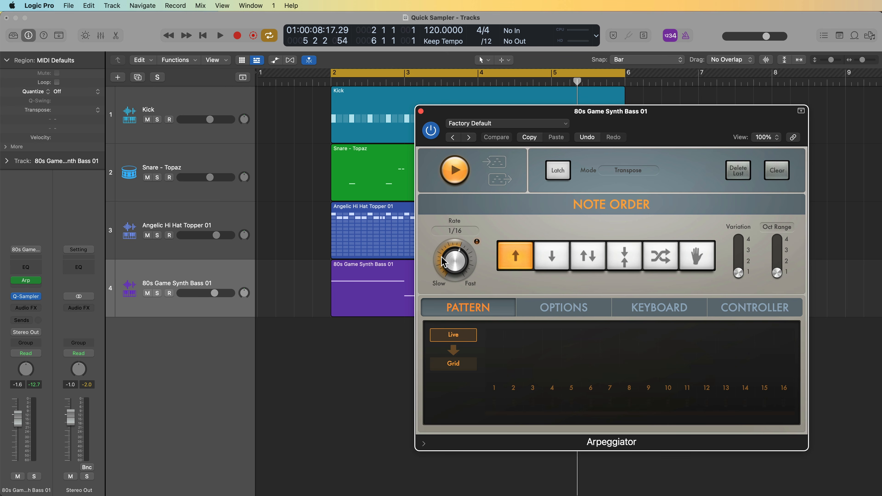
{"action": "key", "text": "space"}
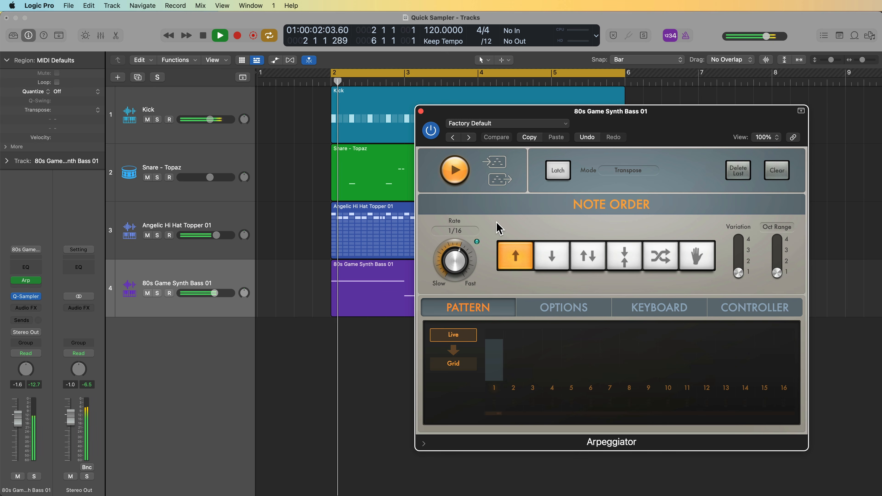
{"action": "key", "text": "space"}
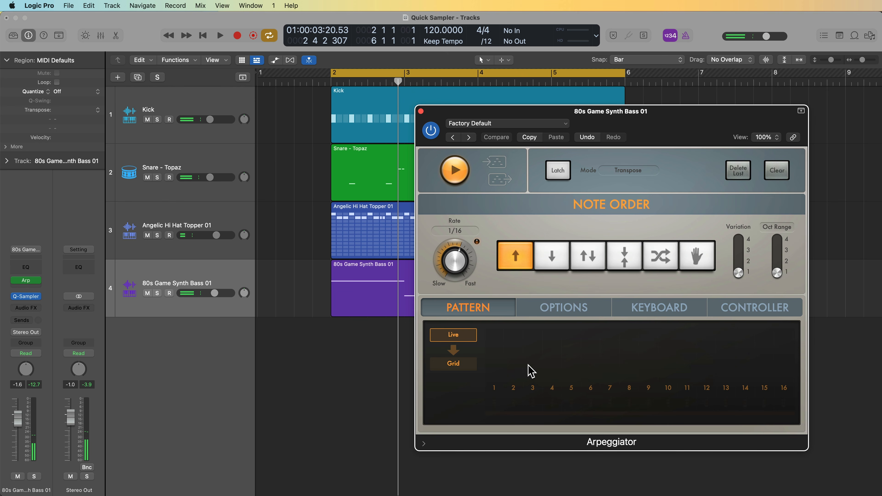
Step: Load the Triplet Groove 01 preset in the Arpeggiator and play the arrangement
{"action": "left_click", "coordinate": [504, 129]}
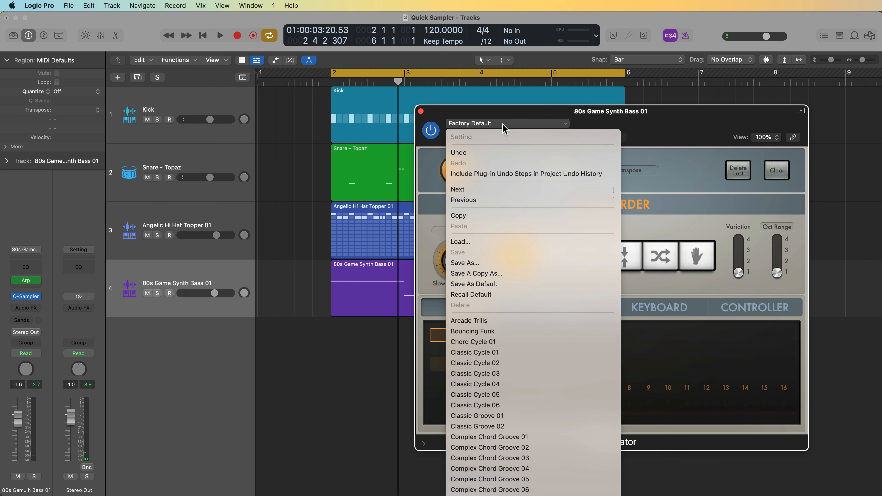
{"action": "scroll", "coordinate": [502, 317], "scroll_direction": "down", "scroll_amount": 15}
{"action": "left_click", "coordinate": [503, 317]}
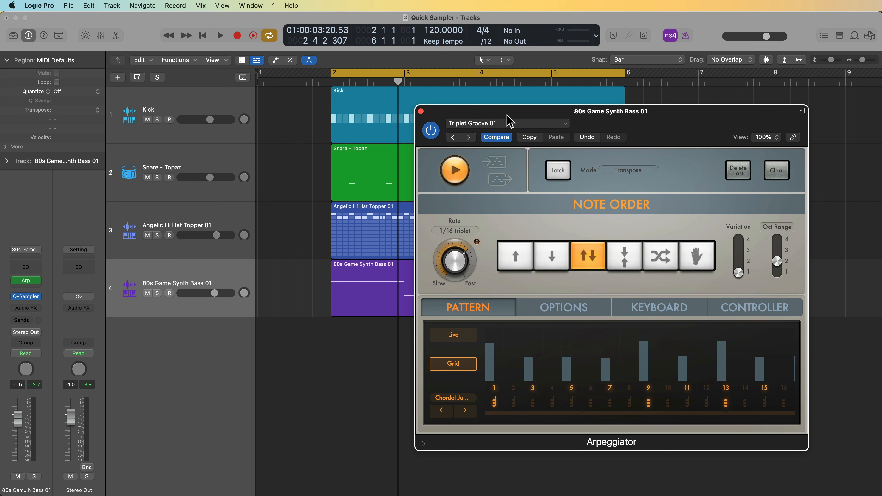
{"action": "key", "text": "space"}
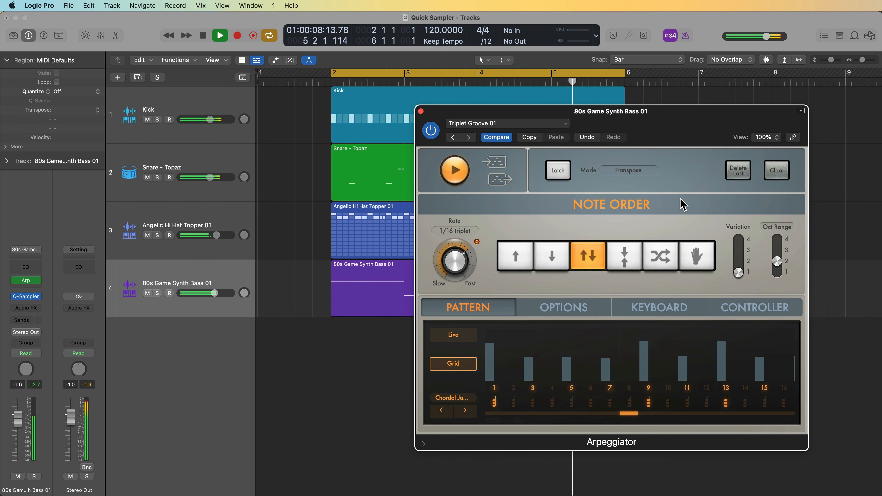
Step: Turn off steps 20 and 22 in the Arpeggiator's grid pattern, play the arrangement and close the Arpeggiator
{"action": "key", "text": "space"}
{"action": "scroll", "coordinate": [554, 373], "scroll_direction": "right", "scroll_amount": 10}
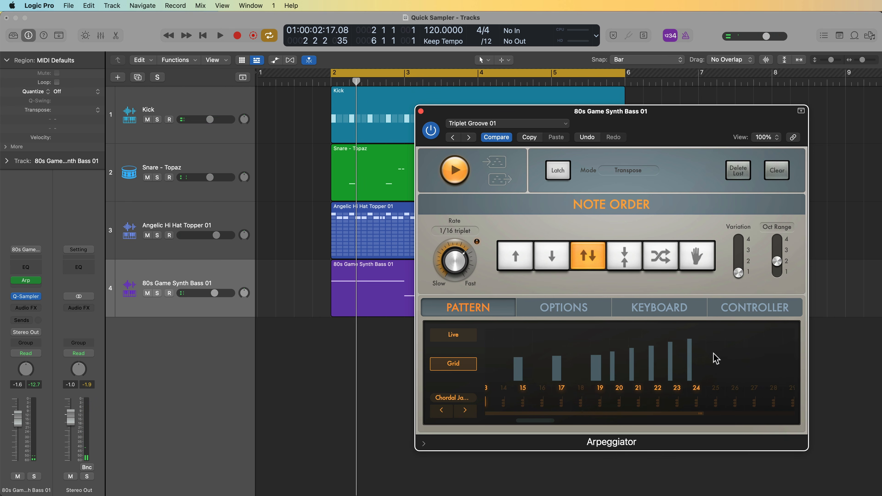
{"action": "left_click", "coordinate": [620, 388]}
{"action": "left_click", "coordinate": [658, 388]}
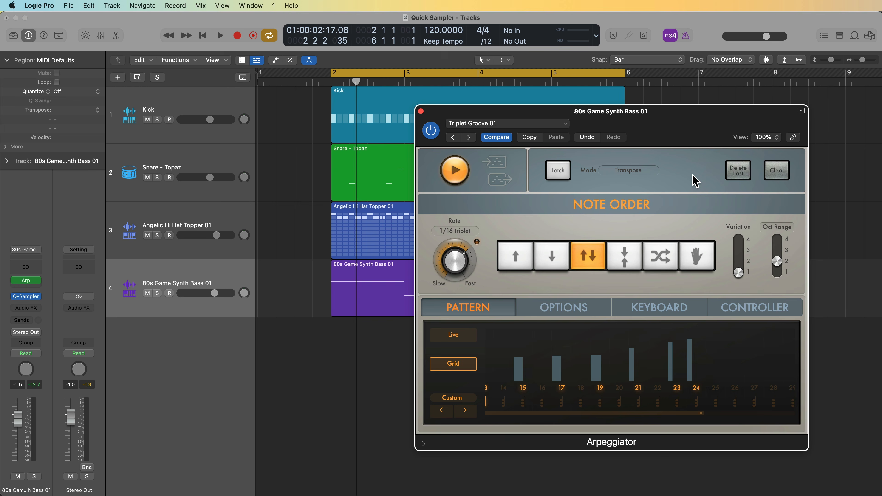
{"action": "key", "text": "space"}
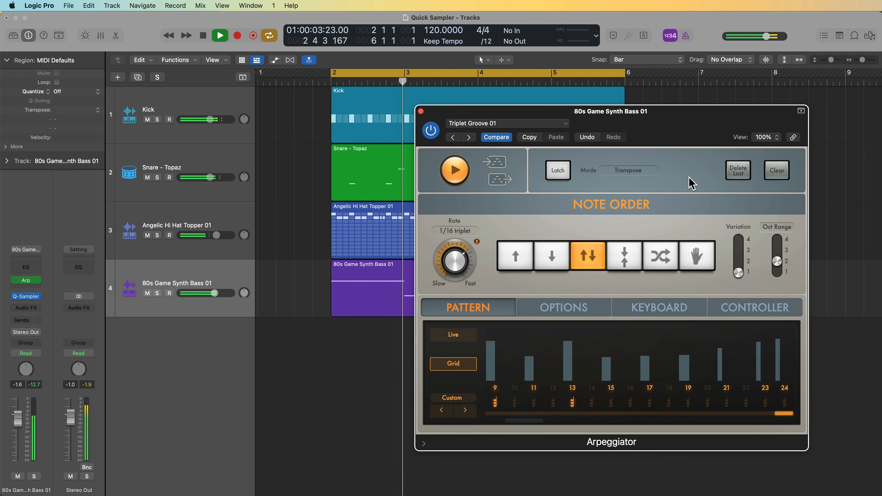
{"action": "left_click", "coordinate": [421, 112]}
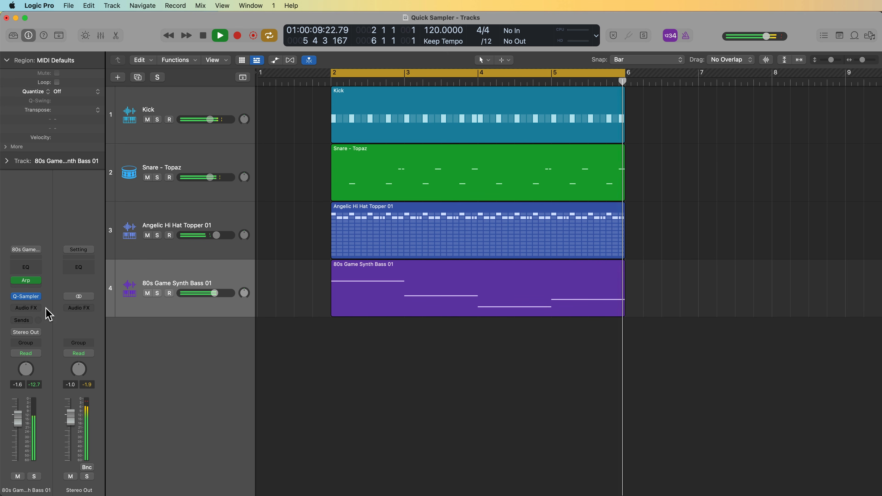
Step: Open the synth bass track's Quick Sampler and turn on its filter, keeping the LP 24dB Lush (Fat) type
{"action": "left_click", "coordinate": [26, 296]}
{"action": "key", "text": "space"}
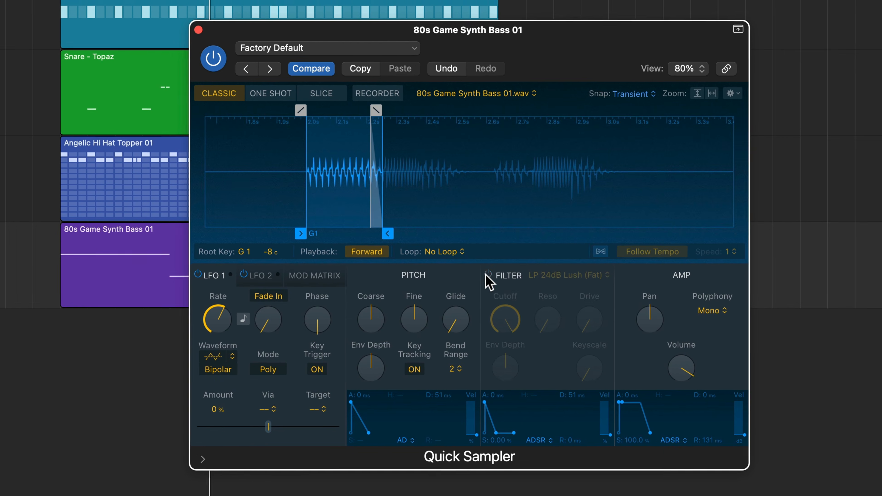
{"action": "left_click", "coordinate": [618, 295]}
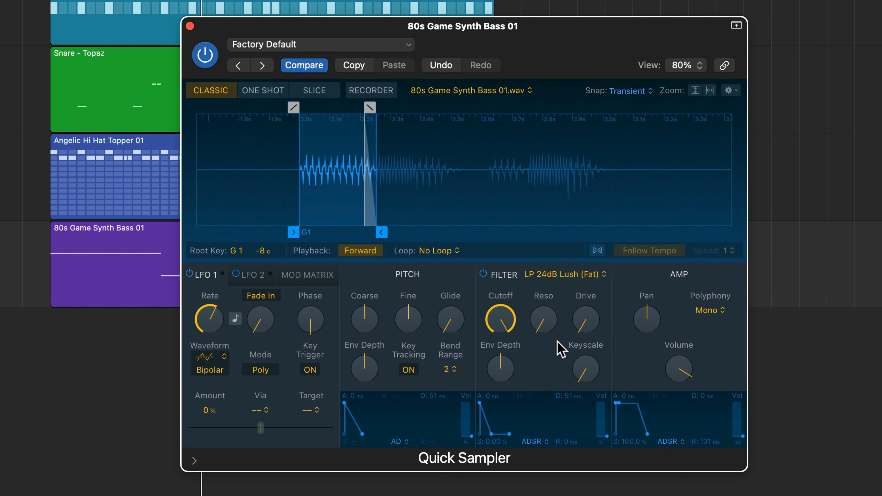
{"action": "left_click", "coordinate": [569, 275]}
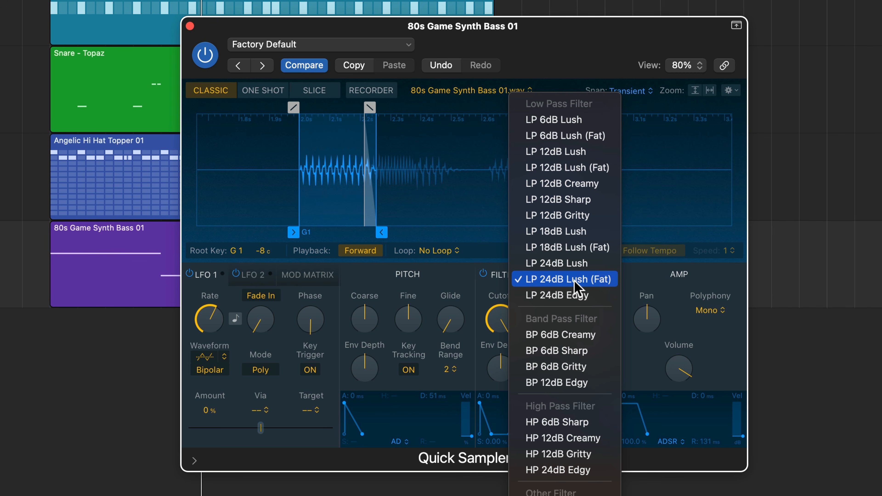
{"action": "left_click", "coordinate": [588, 282]}
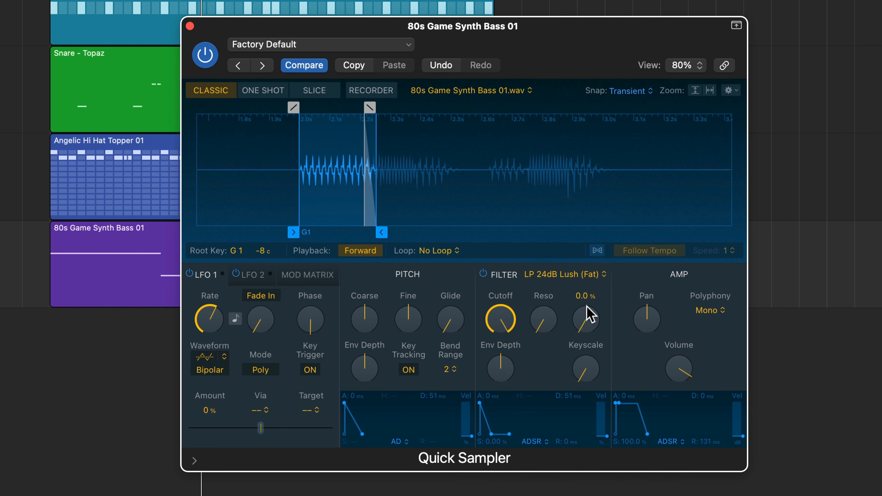
Step: Try out the filter's Drive, Cutoff and Reso amounts, including a 70% cutoff, and return them to their starting positions
{"action": "left_click_drag", "start_coordinate": [607, 263], "coordinate": [596, 347]}
{"action": "left_click_drag", "start_coordinate": [501, 324], "coordinate": [497, 380]}
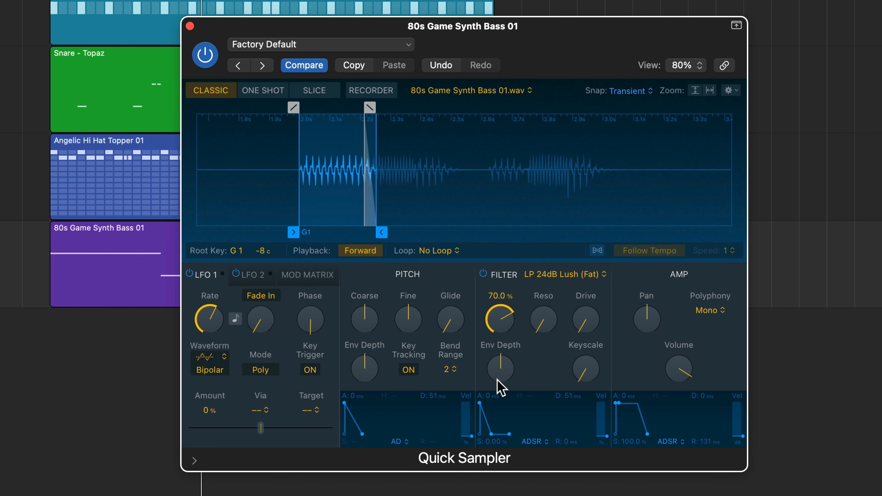
{"action": "left_click_drag", "start_coordinate": [556, 316], "coordinate": [550, 239]}
{"action": "left_click_drag", "start_coordinate": [503, 333], "coordinate": [517, 257]}
{"action": "left_click_drag", "start_coordinate": [531, 318], "coordinate": [550, 409]}
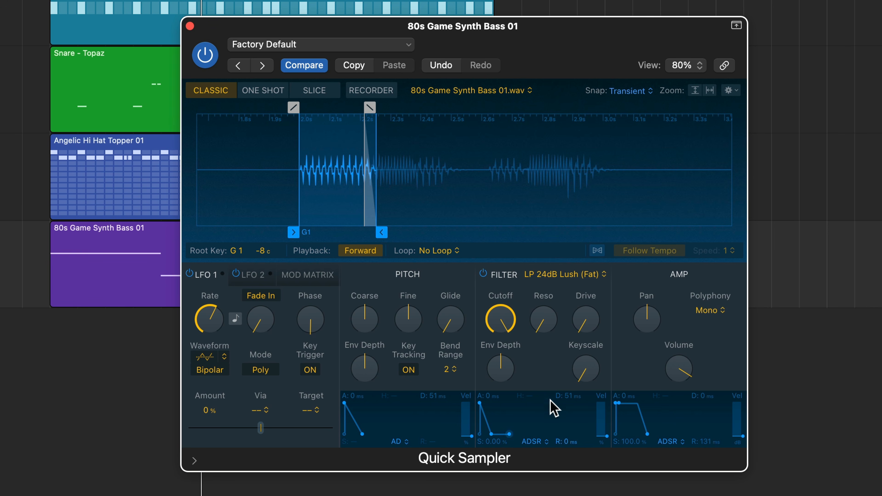
Step: Raise the bass filter's Drive, set the Cutoff to 68.1% and set the Reso to 43.6%
{"action": "left_click_drag", "start_coordinate": [577, 343], "coordinate": [589, 261]}
{"action": "left_click_drag", "start_coordinate": [508, 339], "coordinate": [495, 382]}
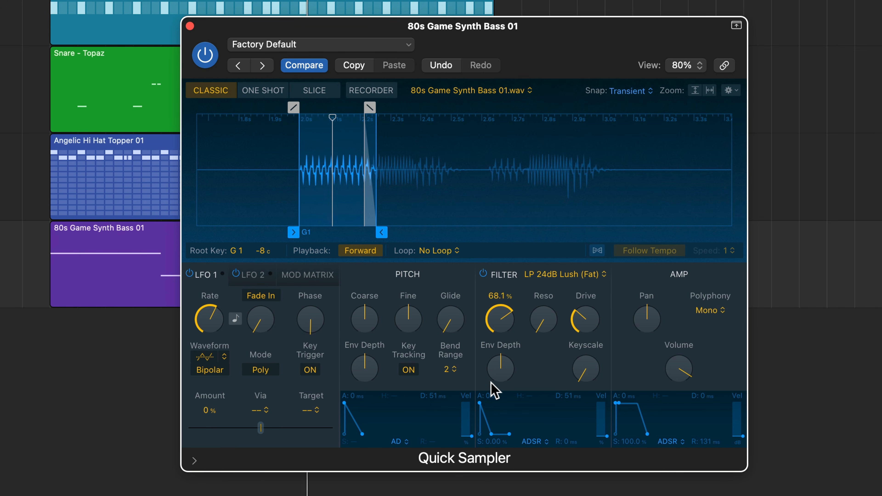
{"action": "left_click_drag", "start_coordinate": [532, 324], "coordinate": [560, 232]}
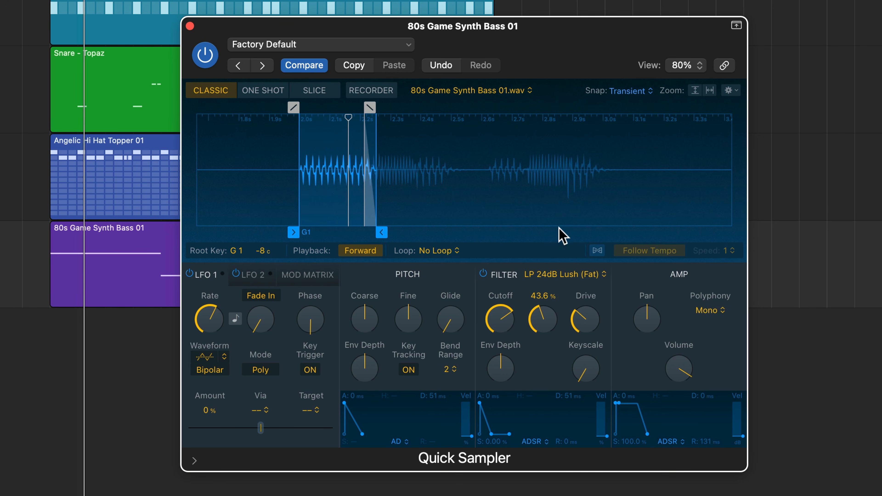
{"action": "mouse_move", "coordinate": [674, 383]}
{"action": "left_mouse_down"}
{"action": "mouse_move", "coordinate": [675, 395]}
{"action": "mouse_move", "coordinate": [666, 375]}
{"action": "left_mouse_up"}
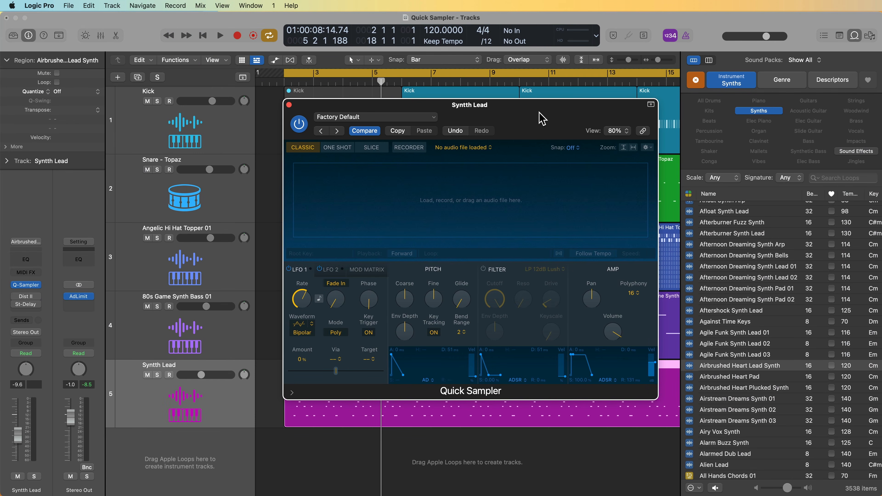
Step: Preview the Airbrushed Heart Lead Synth loop and load it into the synth lead track's empty Quick Sampler
{"action": "left_click_drag", "start_coordinate": [539, 112], "coordinate": [534, 125]}
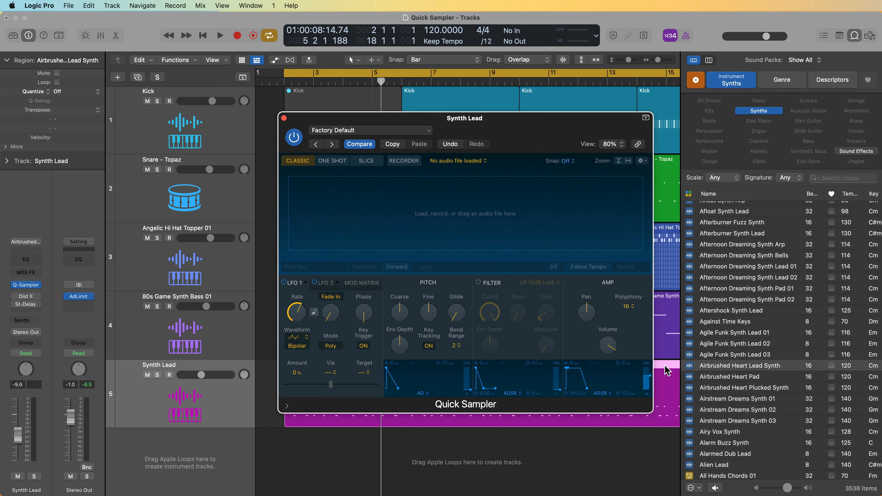
{"action": "left_click_drag", "start_coordinate": [785, 398], "coordinate": [465, 263]}
{"action": "left_click", "coordinate": [741, 368]}
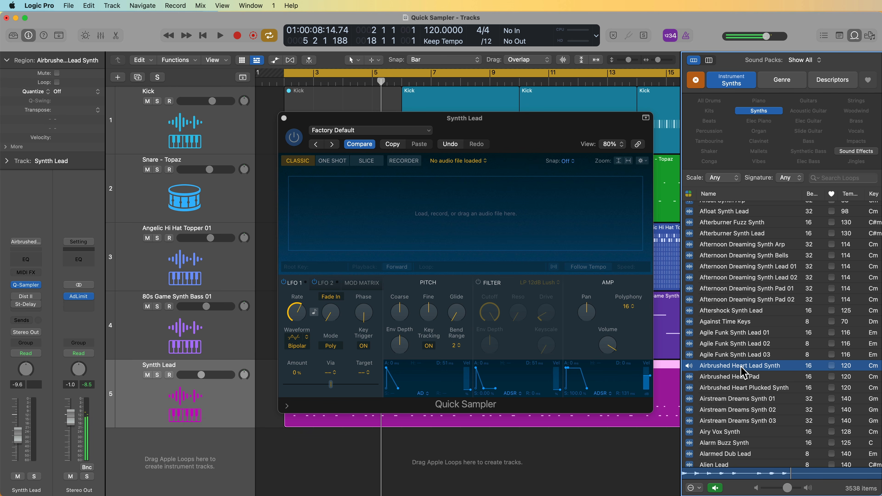
{"action": "left_click", "coordinate": [741, 367]}
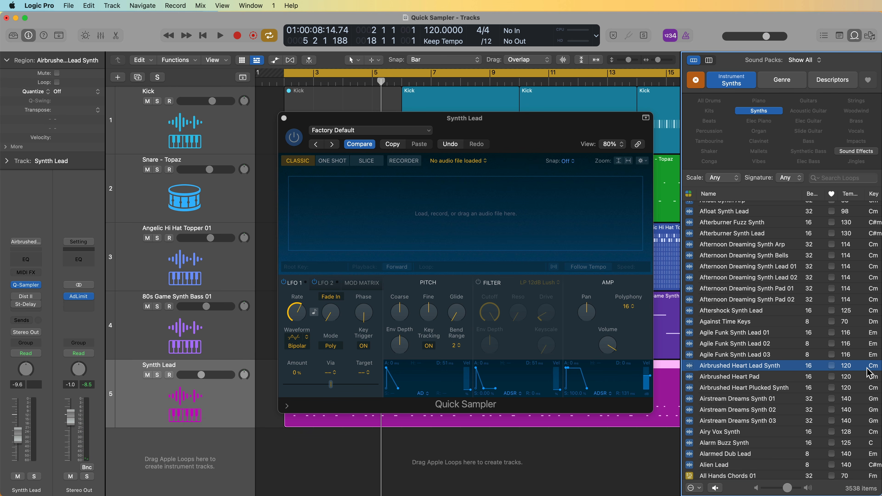
{"action": "mouse_move", "coordinate": [751, 371]}
{"action": "left_mouse_down"}
{"action": "mouse_move", "coordinate": [587, 318]}
{"action": "mouse_move", "coordinate": [463, 225]}
{"action": "mouse_move", "coordinate": [447, 226]}
{"action": "left_mouse_up"}
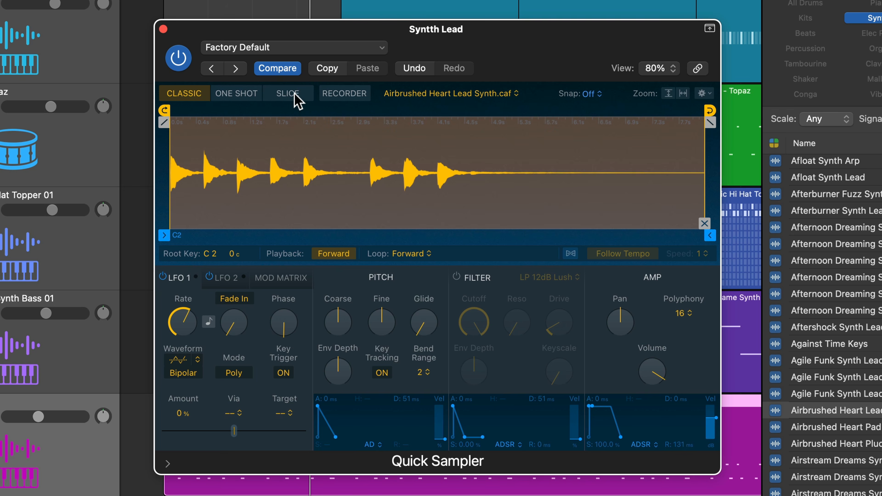
Step: Switch the synth lead sample to Slice mode and delete the surplus slice markers, leaving one at each note onset
{"action": "left_click", "coordinate": [366, 161]}
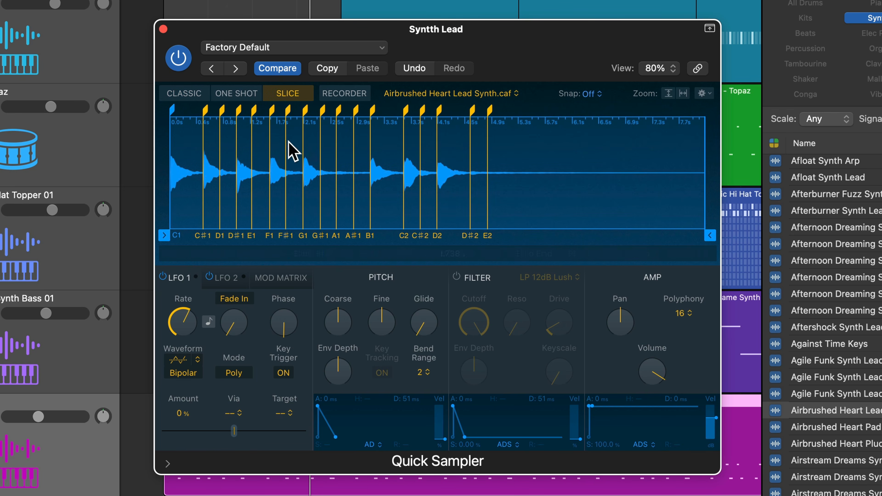
{"action": "double_click", "coordinate": [223, 113]}
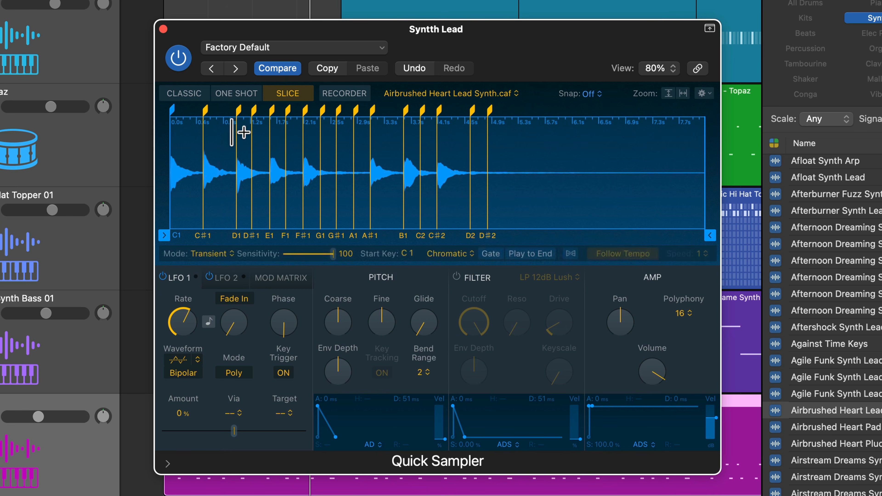
{"action": "double_click", "coordinate": [254, 115]}
{"action": "double_click", "coordinate": [288, 115]}
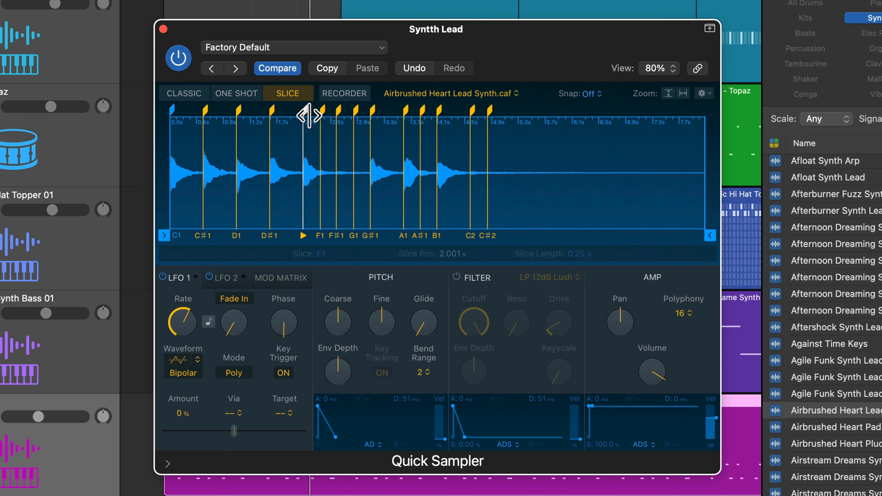
{"action": "double_click", "coordinate": [322, 112]}
{"action": "double_click", "coordinate": [338, 112]}
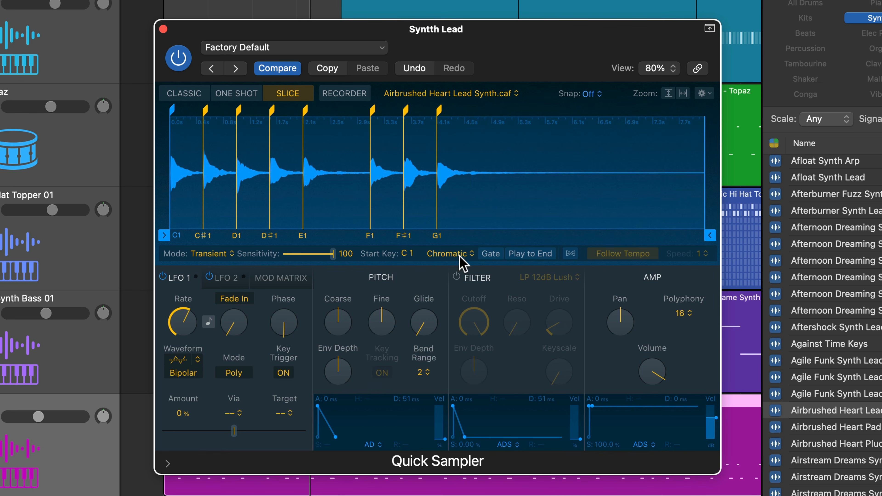
Step: Map the slices to white keys only and lower the Amp envelope's velocity amount to its minimum
{"action": "left_click", "coordinate": [460, 257]}
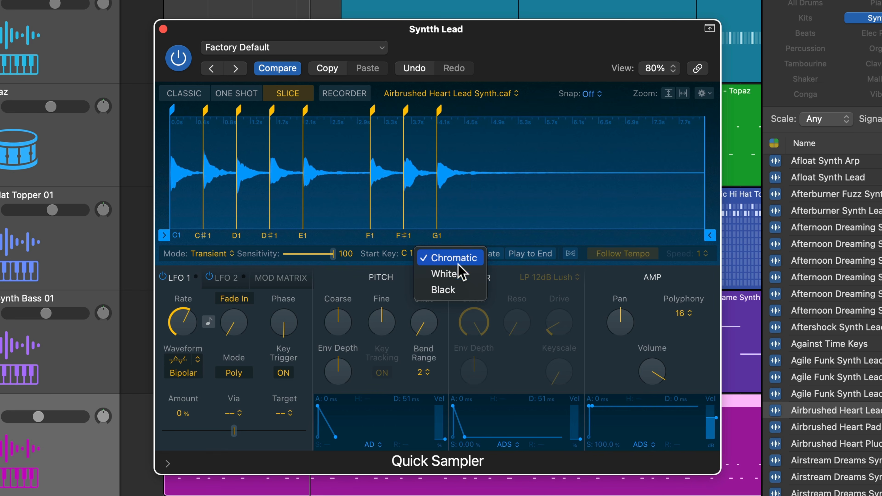
{"action": "left_click", "coordinate": [461, 274]}
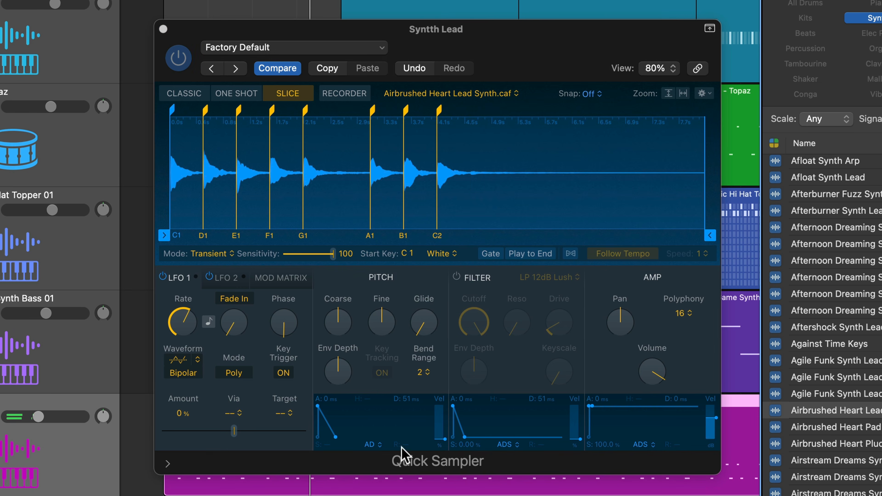
{"action": "left_click_drag", "start_coordinate": [716, 419], "coordinate": [716, 459]}
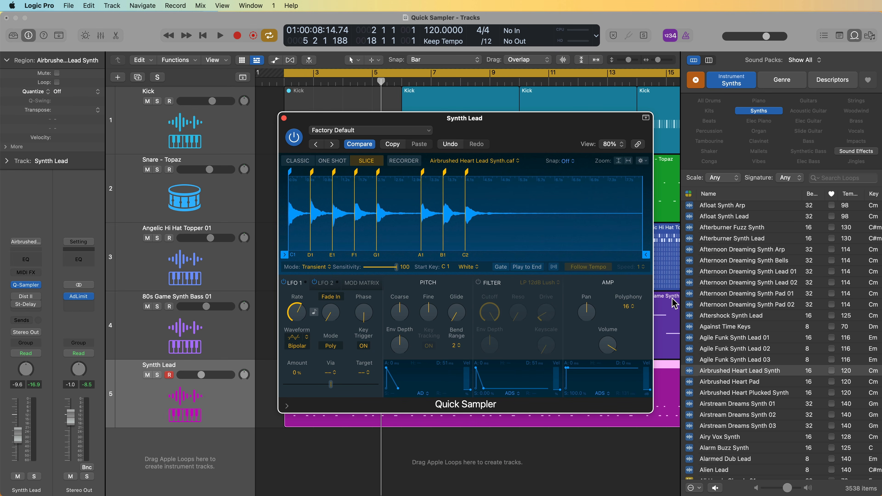
Step: Hide the loop browser, bring up the on-screen keyboard briefly, and play the arrangement with the sliced synth lead
{"action": "left_click", "coordinate": [855, 35]}
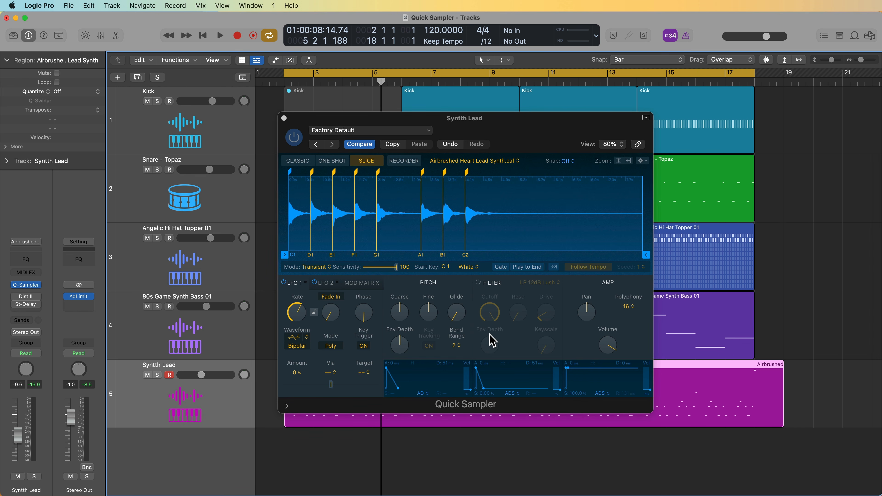
{"action": "key", "text": "super+k"}
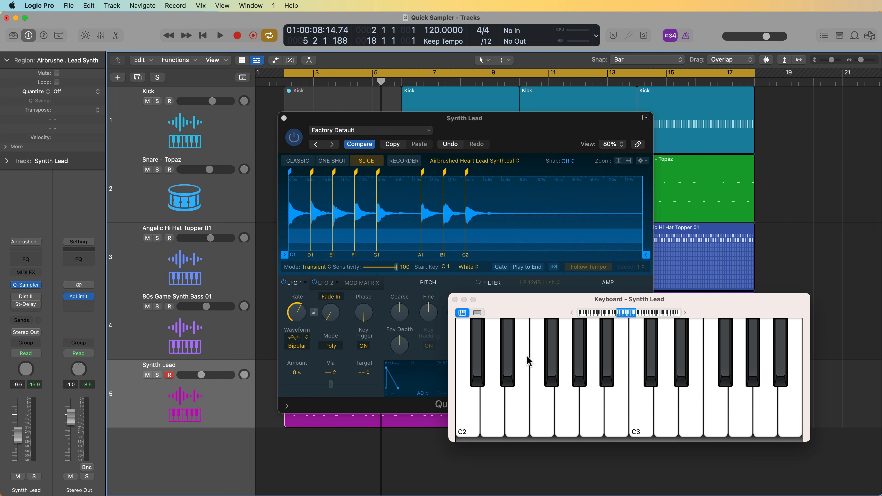
{"action": "left_click", "coordinate": [455, 300]}
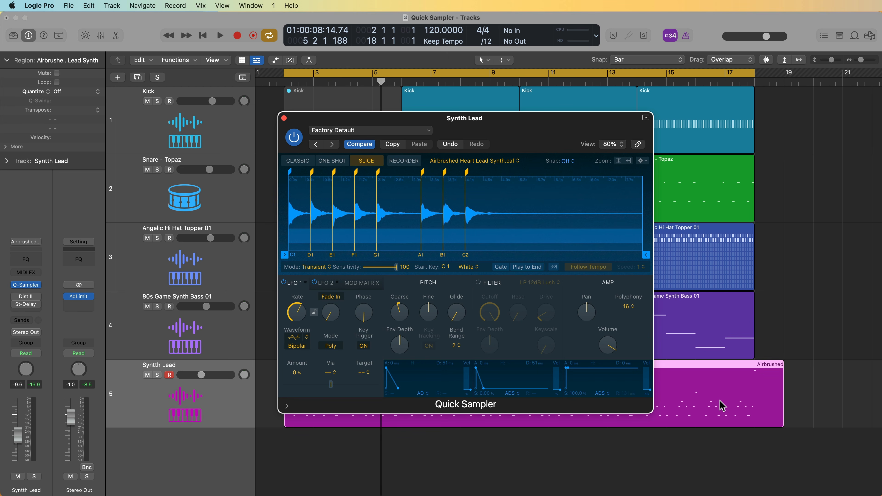
{"action": "key", "text": "space"}
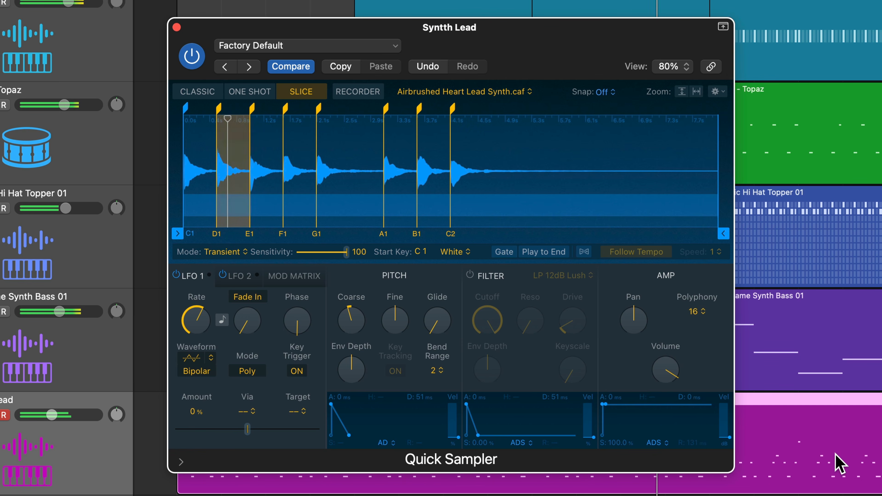
{"action": "key", "text": "space"}
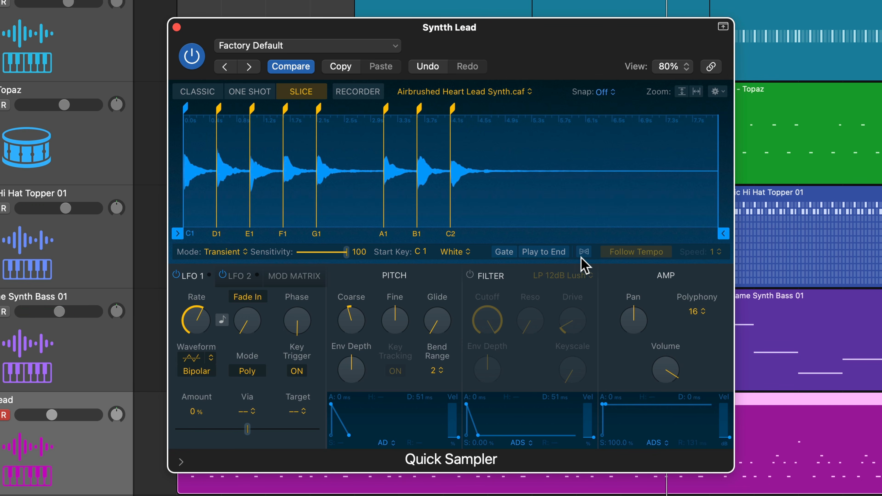
Step: Turn on Flex with Follow Tempo for the slices, try speed 1/2 during playback, and set the speed to 2
{"action": "left_click", "coordinate": [585, 252]}
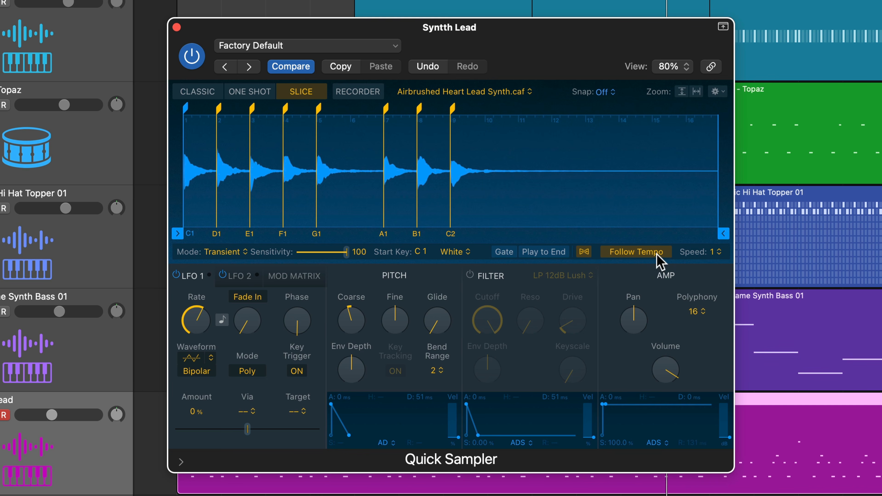
{"action": "left_click", "coordinate": [715, 257]}
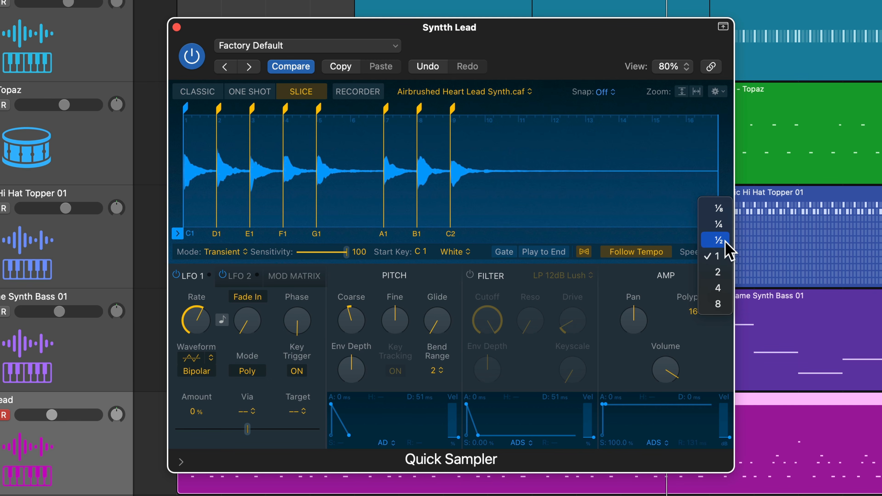
{"action": "left_click", "coordinate": [719, 241]}
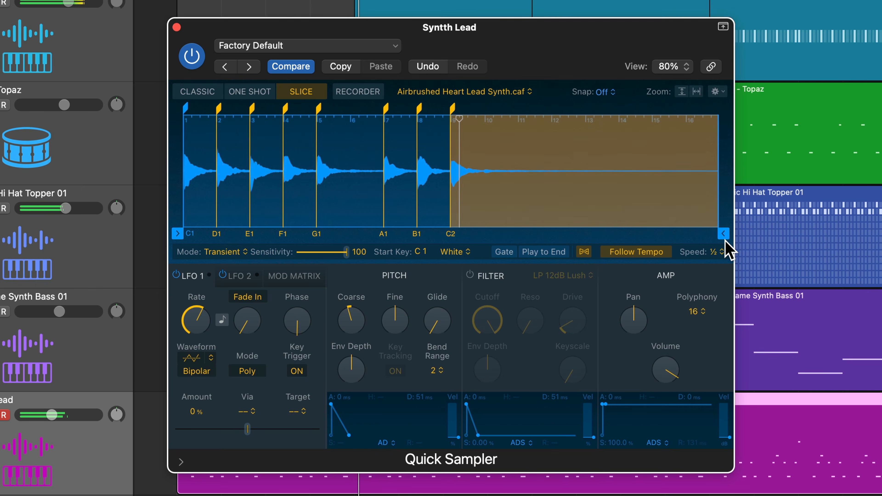
{"action": "left_click", "coordinate": [721, 253]}
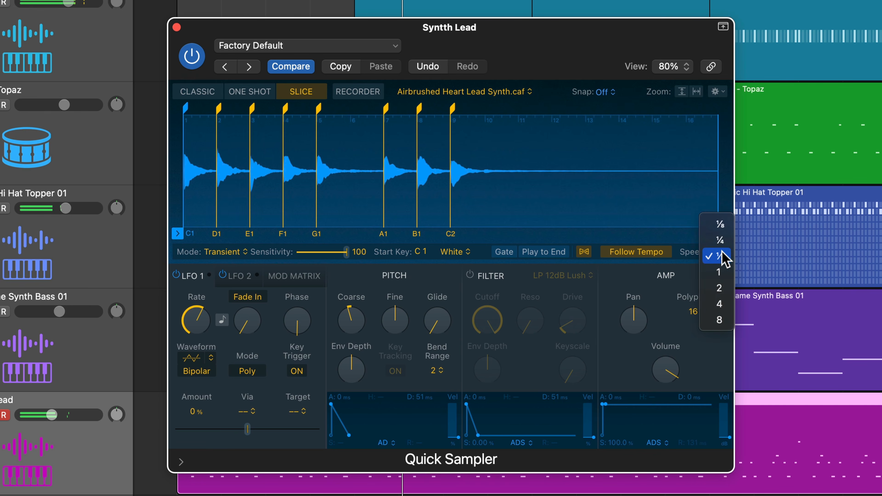
{"action": "left_click", "coordinate": [719, 288]}
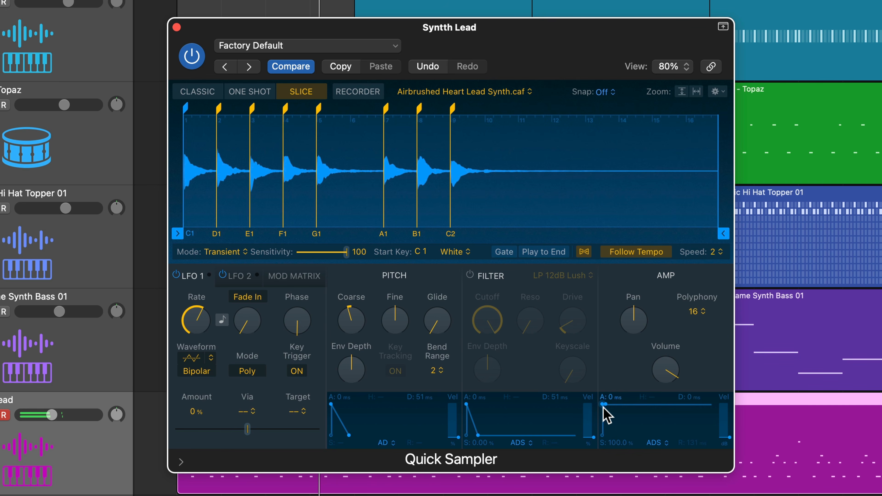
Step: Shape the synth lead's Amp envelope with a decay of 27 ms and a sustain of 0%
{"action": "left_click_drag", "start_coordinate": [606, 405], "coordinate": [612, 443]}
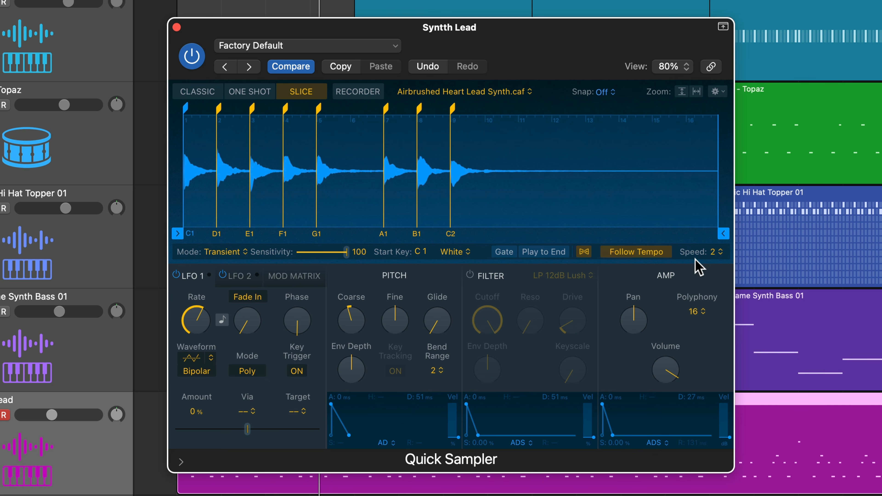
Step: Lengthen the synth lead's Amp envelope decay to about 1033 ms, stop playback and disarm the track for recording
{"action": "left_click_drag", "start_coordinate": [612, 434], "coordinate": [617, 436]}
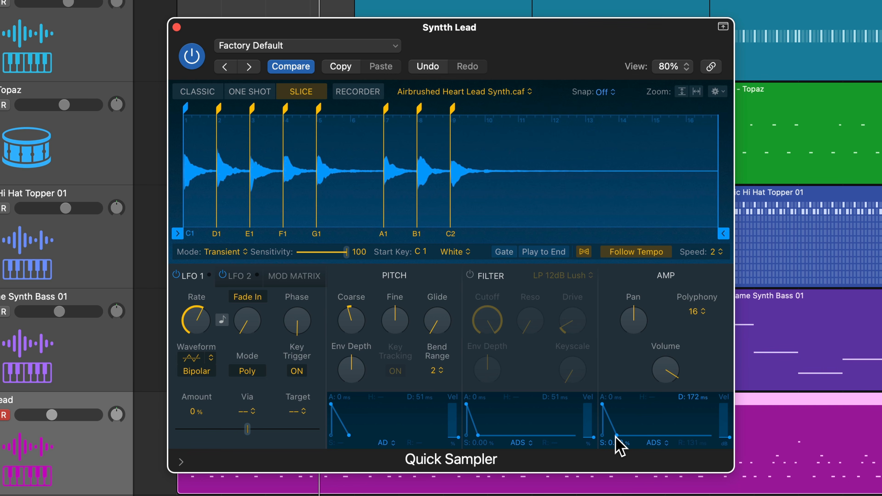
{"action": "left_click_drag", "start_coordinate": [617, 436], "coordinate": [623, 438]}
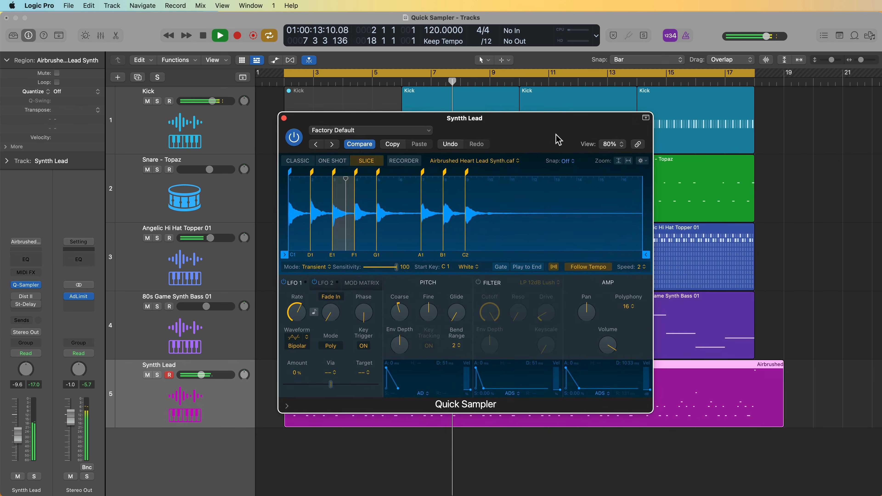
{"action": "left_click_drag", "start_coordinate": [590, 49], "coordinate": [865, 119]}
{"action": "key", "text": "space"}
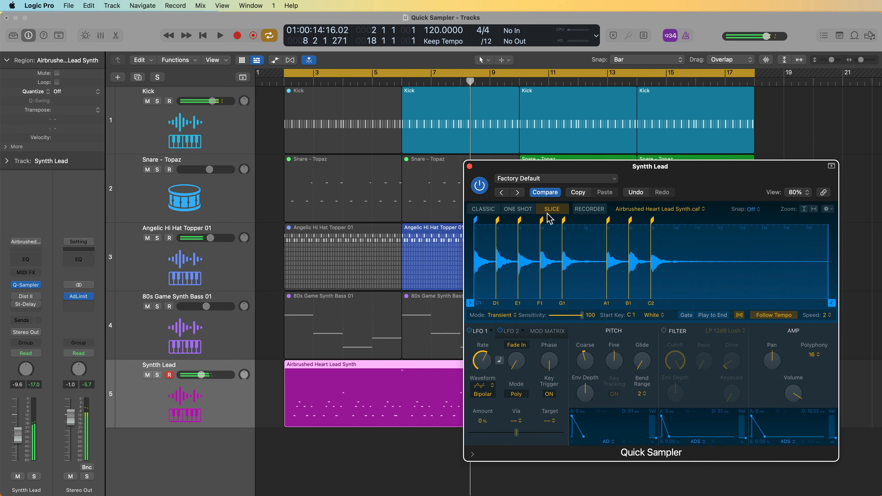
{"action": "left_click", "coordinate": [170, 376]}
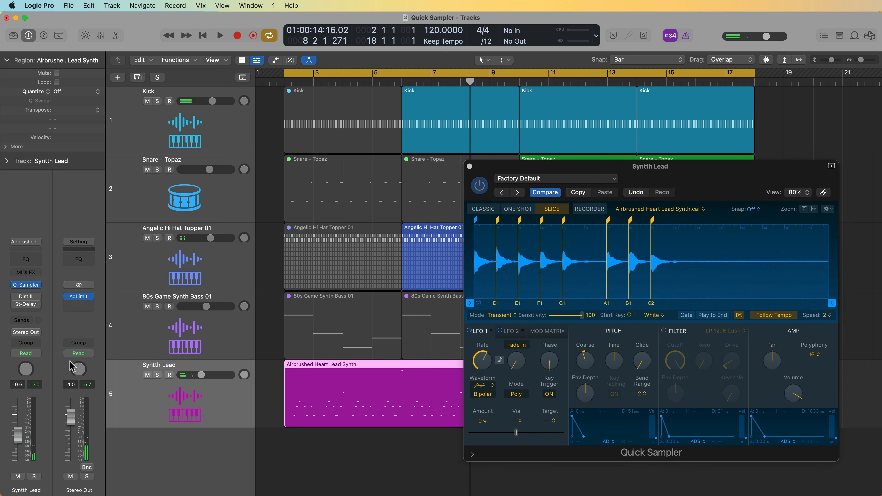
Step: Enable Distortion II on the synth lead, reduce its pre gain slightly during playback, and lower the track's volume to -11.2 dB
{"action": "left_click", "coordinate": [24, 296]}
{"action": "left_click_drag", "start_coordinate": [552, 142], "coordinate": [426, 310]}
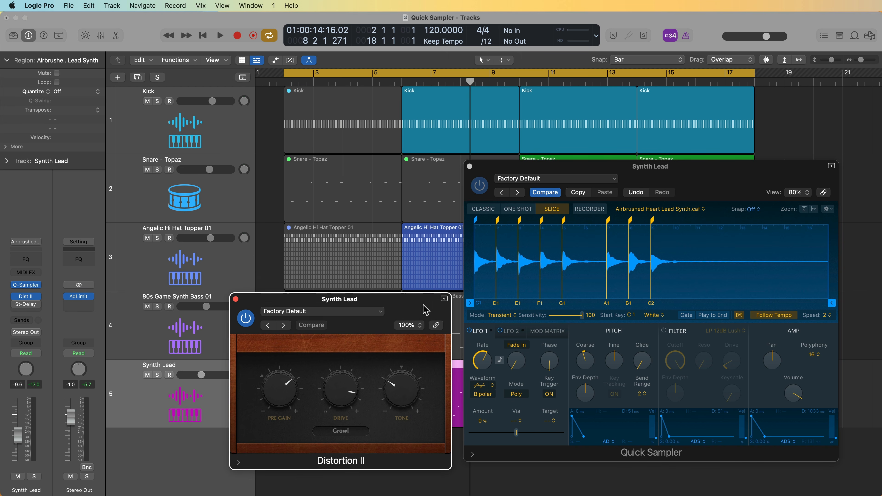
{"action": "key", "text": "space"}
{"action": "left_click_drag", "start_coordinate": [287, 385], "coordinate": [286, 390]}
{"action": "left_click_drag", "start_coordinate": [18, 436], "coordinate": [18, 437]}
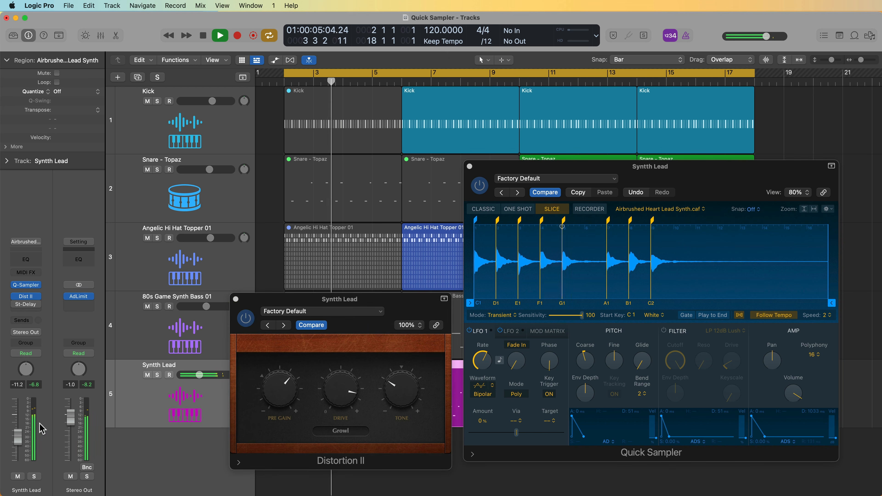
{"action": "key", "text": "space"}
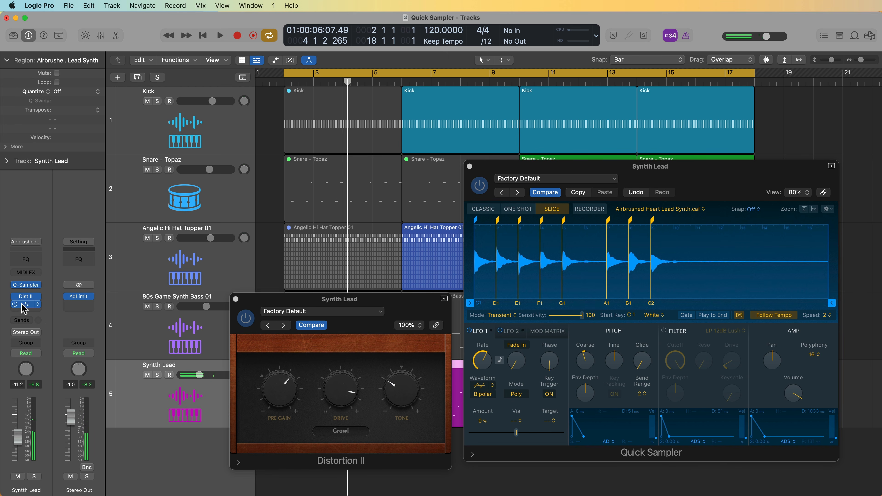
Step: Enable the Stereo Delay on the synth lead, play the arrangement, and lower the track's volume to -11.8 dB
{"action": "left_click", "coordinate": [22, 306]}
{"action": "left_click_drag", "start_coordinate": [587, 141], "coordinate": [324, 85]}
{"action": "key", "text": "space"}
{"action": "left_click", "coordinate": [103, 72]}
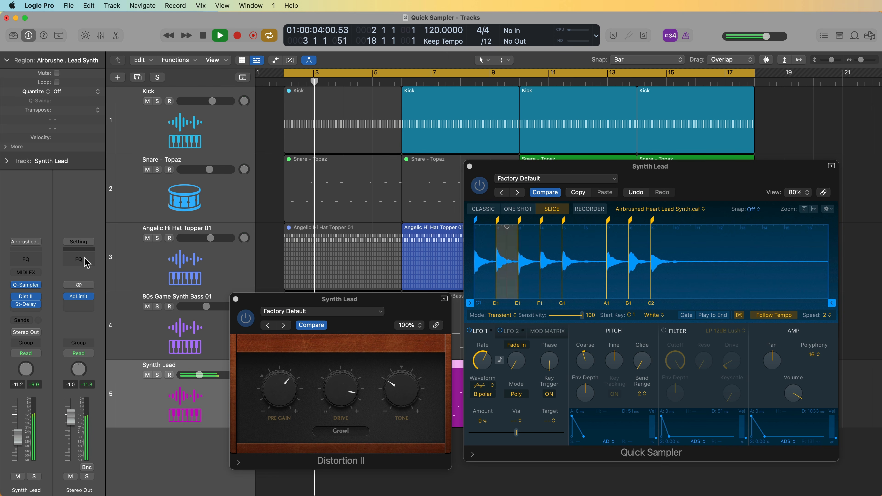
{"action": "left_click_drag", "start_coordinate": [18, 437], "coordinate": [18, 438]}
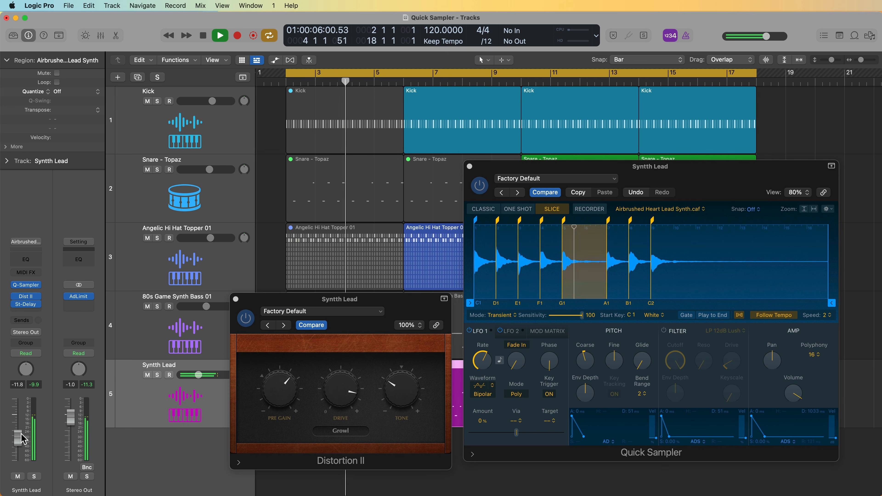
Step: Narrow the Stereo Delay's filter ranges to 230–2200 Hz for the left delay and 260–1600 Hz for the right delay
{"action": "left_click", "coordinate": [26, 304]}
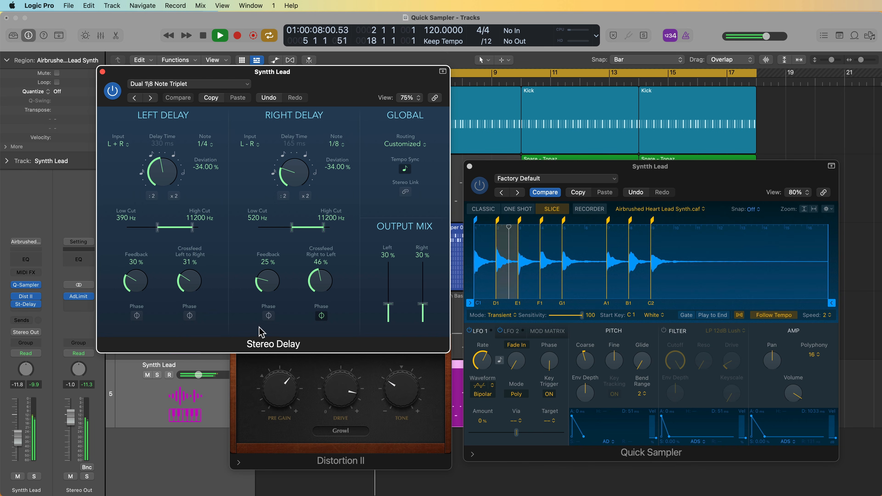
{"action": "left_click_drag", "start_coordinate": [169, 229], "coordinate": [171, 229]}
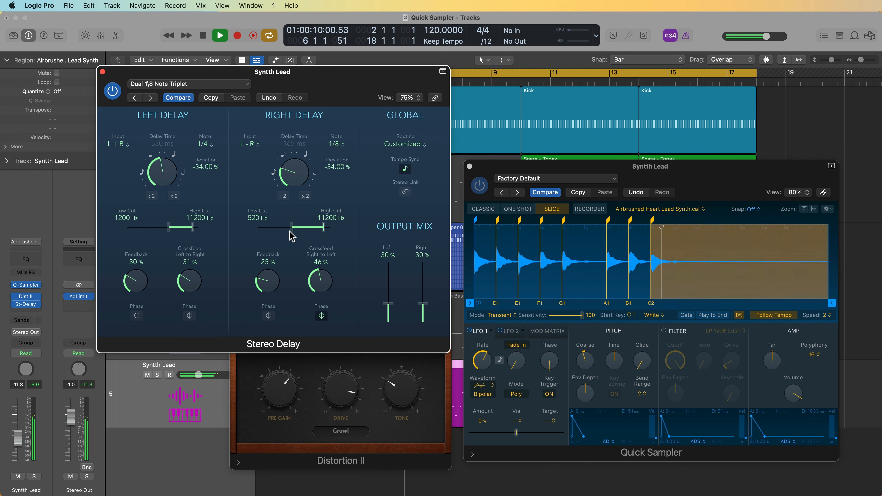
{"action": "mouse_move", "coordinate": [298, 227]}
{"action": "left_mouse_down"}
{"action": "mouse_move", "coordinate": [314, 228]}
{"action": "mouse_move", "coordinate": [283, 227]}
{"action": "left_mouse_up"}
{"action": "mouse_move", "coordinate": [181, 228]}
{"action": "left_mouse_down"}
{"action": "mouse_move", "coordinate": [155, 230]}
{"action": "mouse_move", "coordinate": [164, 229]}
{"action": "left_mouse_up"}
{"action": "left_click_drag", "start_coordinate": [292, 228], "coordinate": [295, 229]}
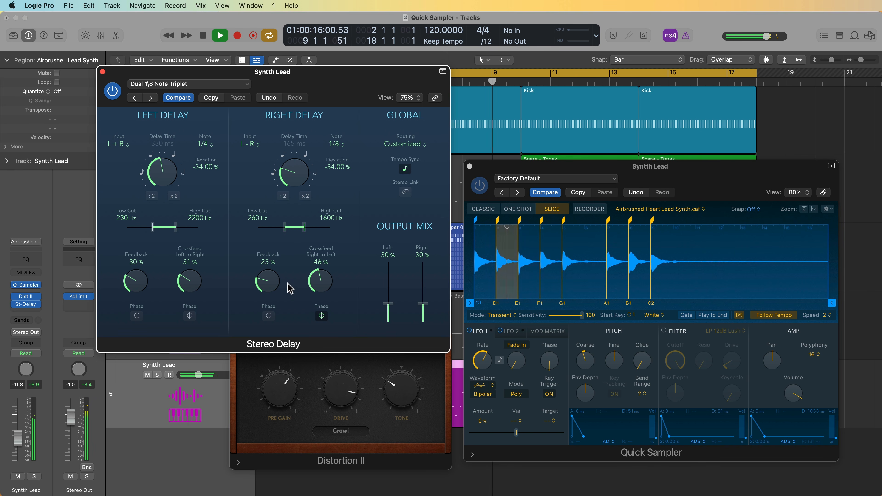
Step: Close the Stereo Delay, Distortion II and Quick Sampler windows and reduce the height of all tracks
{"action": "left_click", "coordinate": [103, 71]}
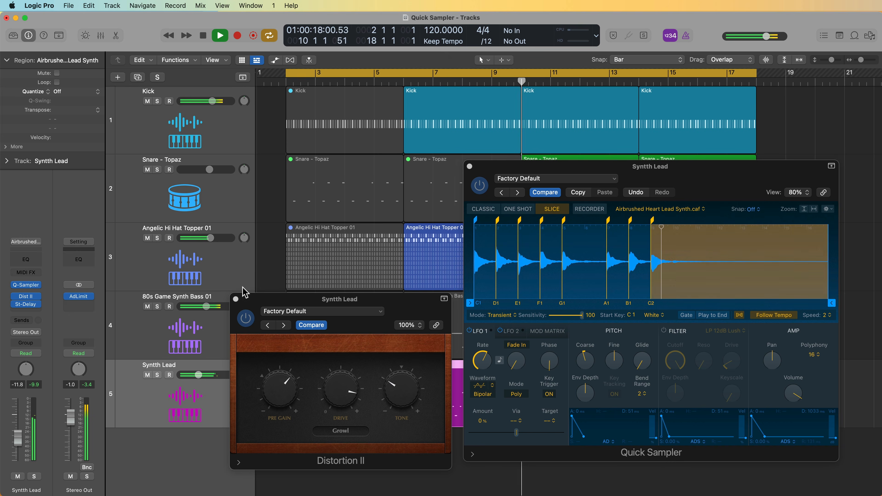
{"action": "left_click", "coordinate": [236, 300]}
{"action": "left_click", "coordinate": [470, 167]}
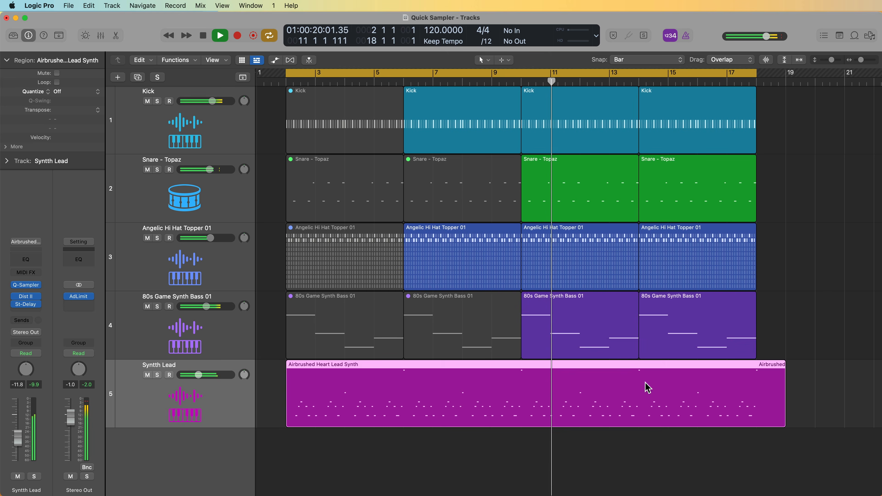
{"action": "left_click", "coordinate": [682, 449]}
{"action": "key", "text": "super+Up"}
{"action": "key", "text": "super+Up"}
{"action": "key", "text": "super+Up"}
{"action": "key", "text": "super+Up"}
{"action": "key", "text": "super+Up"}
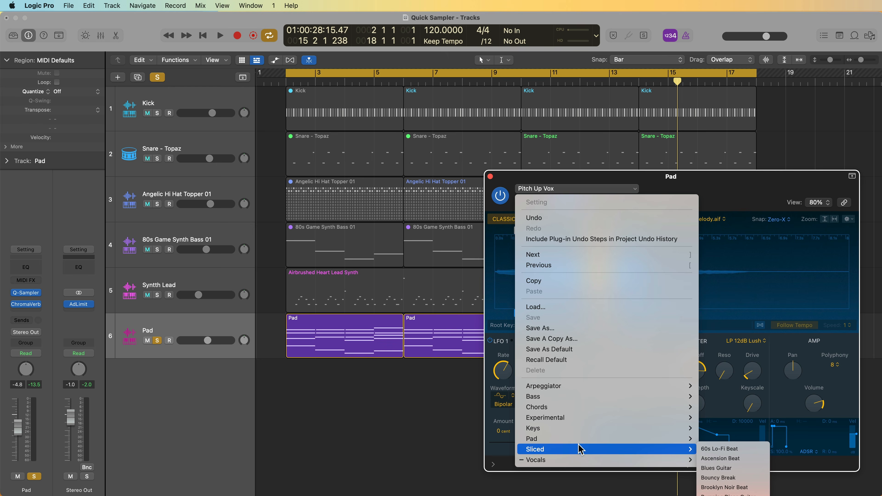
Step: Browse the Quick Sampler preset categories on the Pad track, including Experimental and Arpeggiator, and inspect its ChromaVerb
{"action": "mouse_move", "coordinate": [584, 421]}
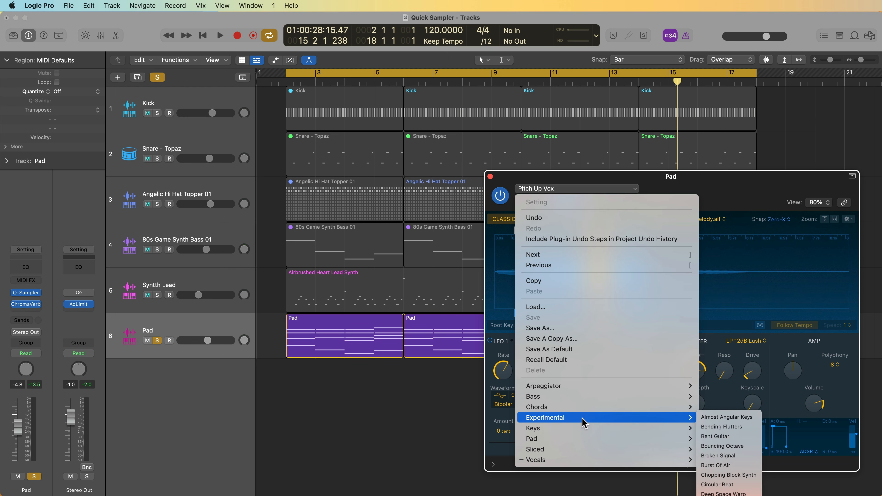
{"action": "mouse_move", "coordinate": [598, 391]}
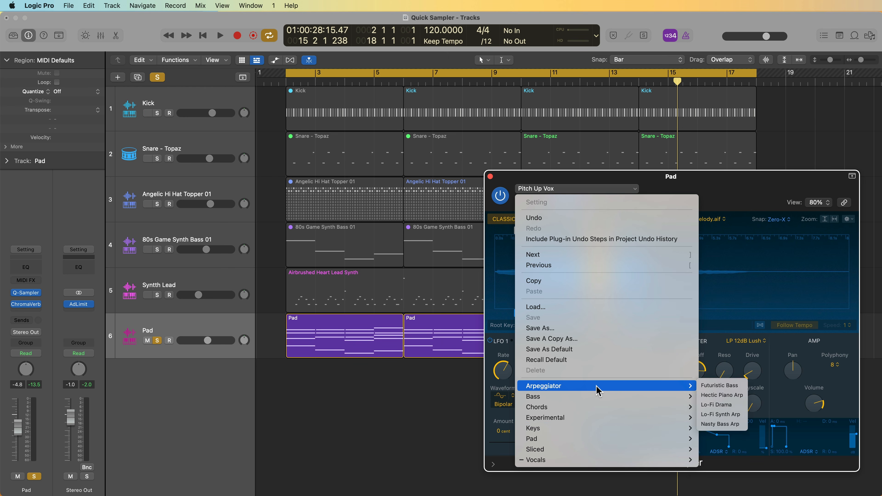
{"action": "left_click", "coordinate": [723, 180]}
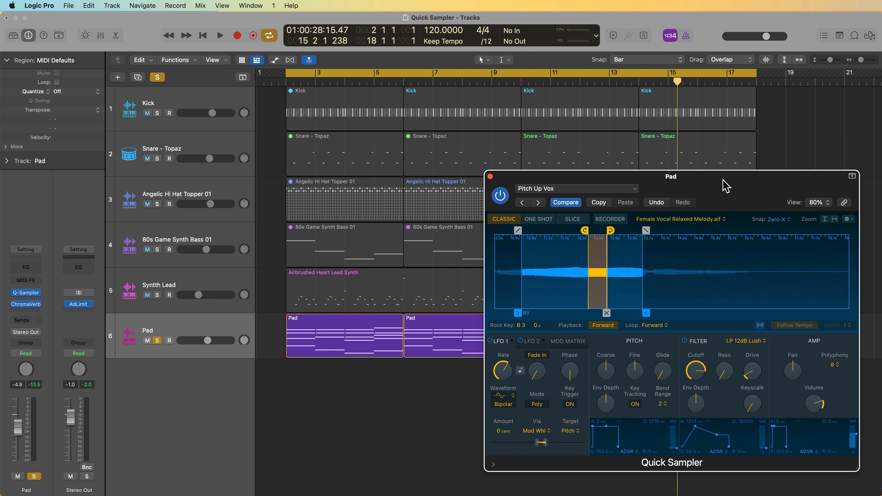
{"action": "left_click", "coordinate": [632, 194]}
{"action": "left_click", "coordinate": [632, 195]}
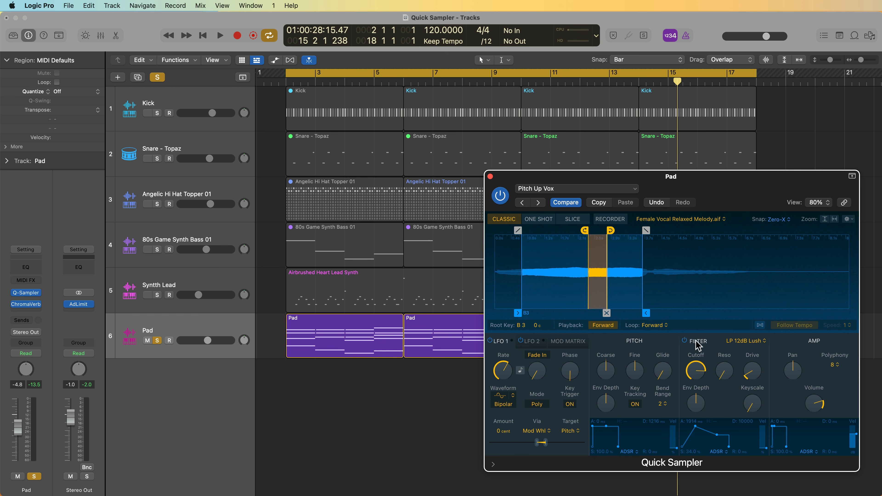
{"action": "left_click", "coordinate": [28, 305]}
{"action": "left_click", "coordinate": [28, 305]}
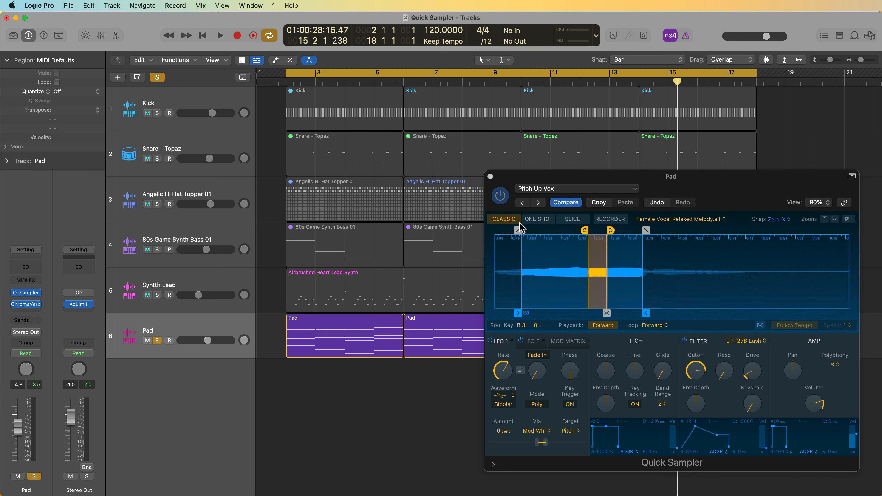
Step: Unsolo the Pad track, play the full arrangement, and lower the Pad's volume to about -7.6 dB
{"action": "key", "text": "s"}
{"action": "key", "text": "space"}
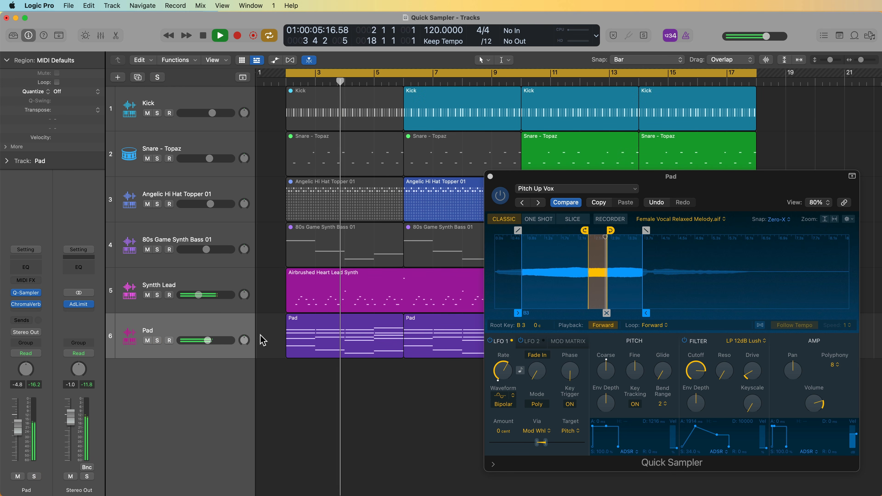
{"action": "left_click_drag", "start_coordinate": [207, 340], "coordinate": [201, 342]}
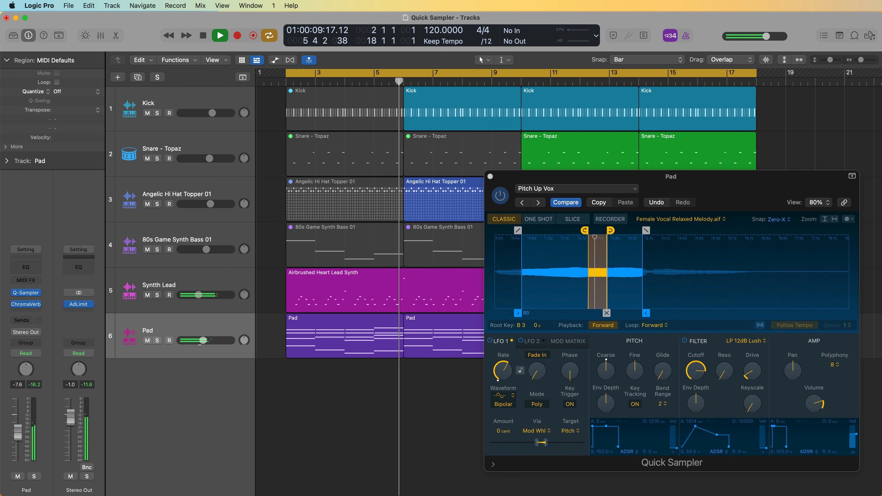